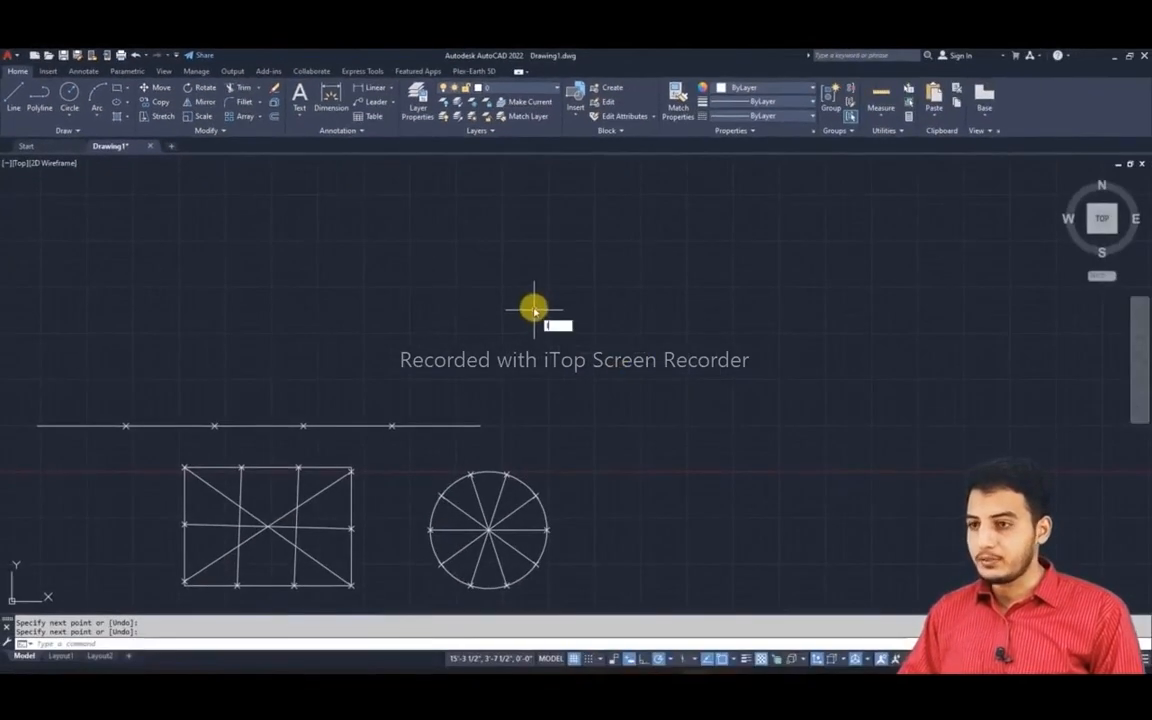
# Draw a horizontal line 120 units long to the right of the existing divided line and circle.
pyautogui.write('l')
pyautogui.press('Return')
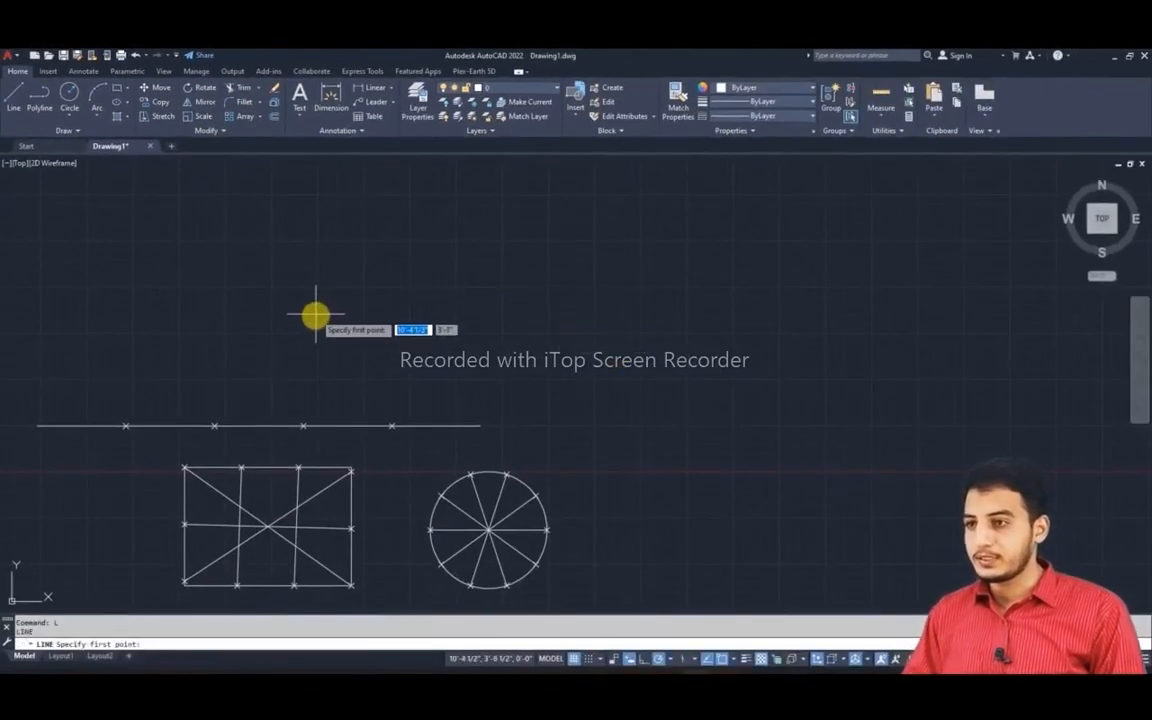
pyautogui.moveTo(660, 437); pyautogui.dragTo(696, 285, button='middle')
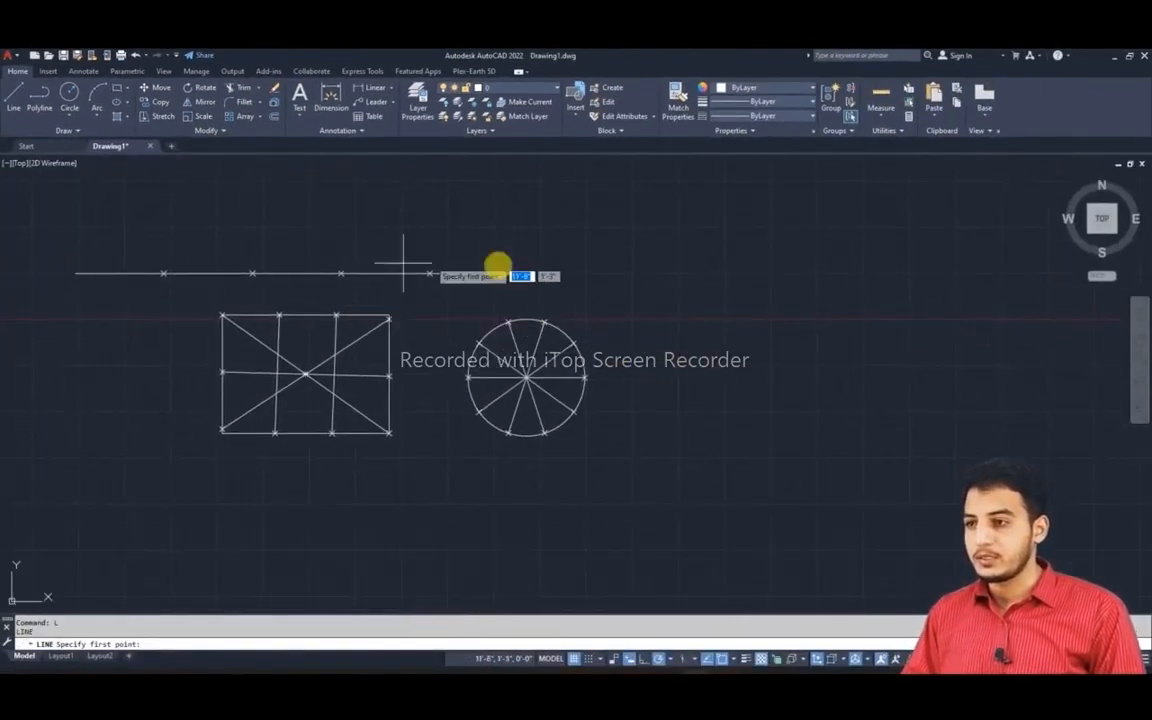
pyautogui.moveTo(655, 379); pyautogui.dragTo(293, 363, button='middle')
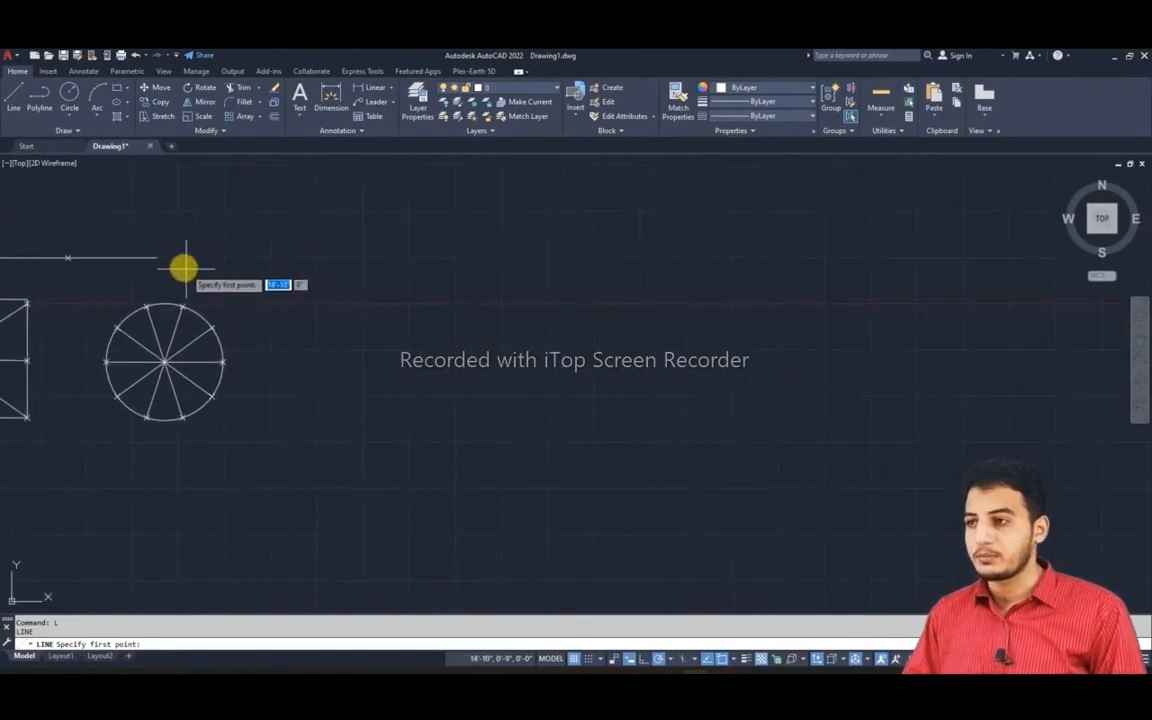
pyautogui.click(400, 256)
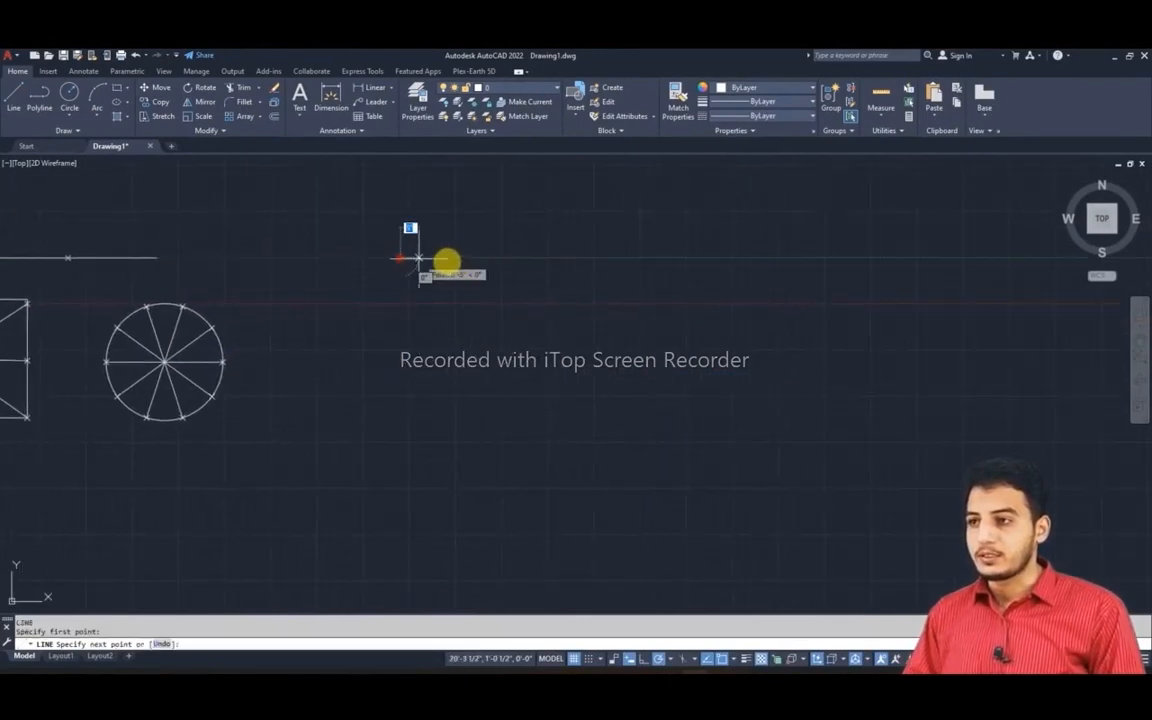
pyautogui.write('120')
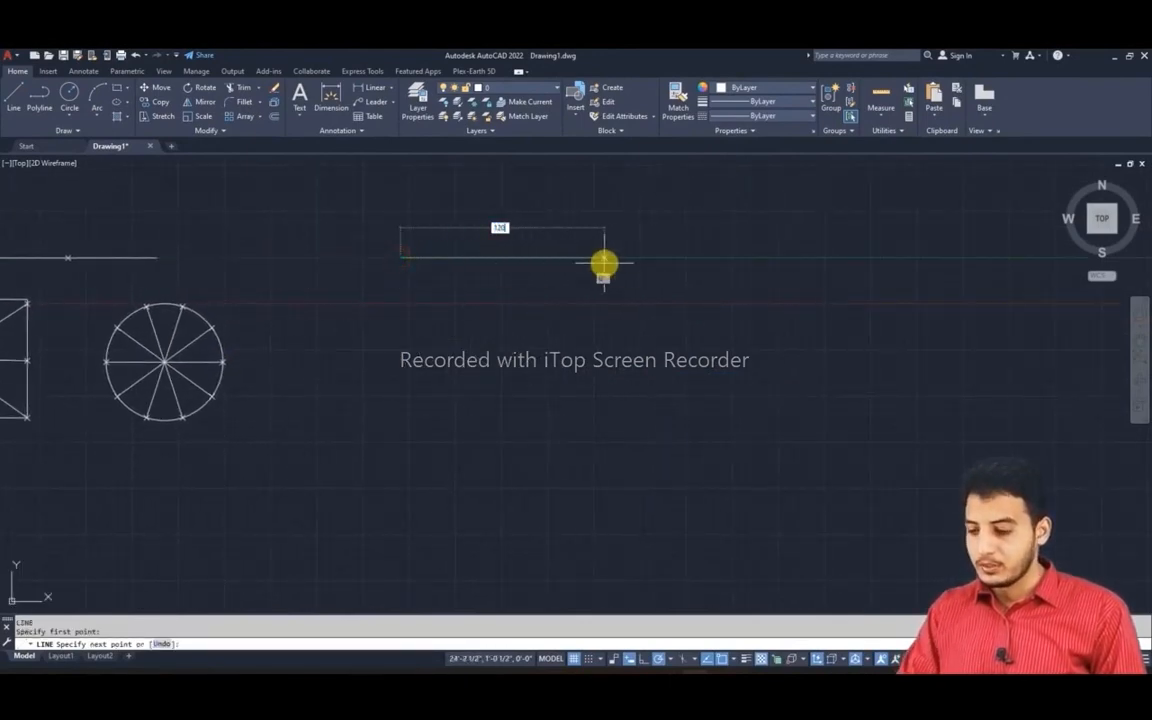
pyautogui.press('Return')
pyautogui.press('Return')
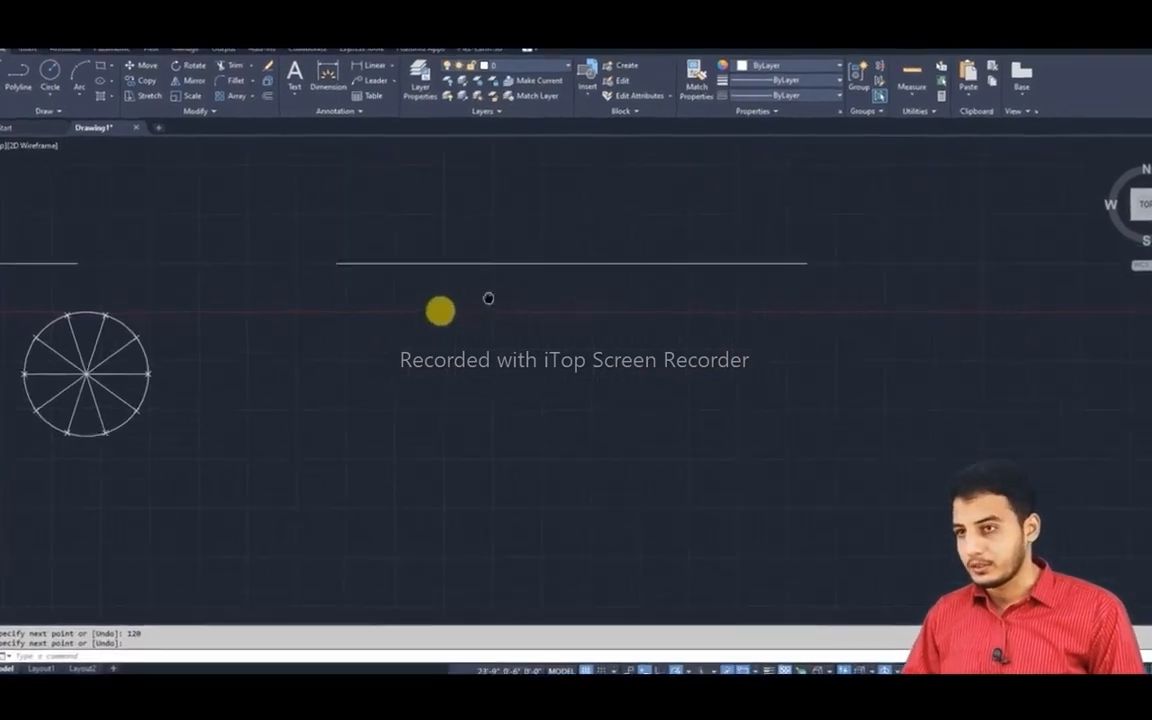
# Use the Measure command to place point markers every 24 units along the new horizontal line.
pyautogui.moveTo(488, 298); pyautogui.dragTo(392, 327, button='middle')
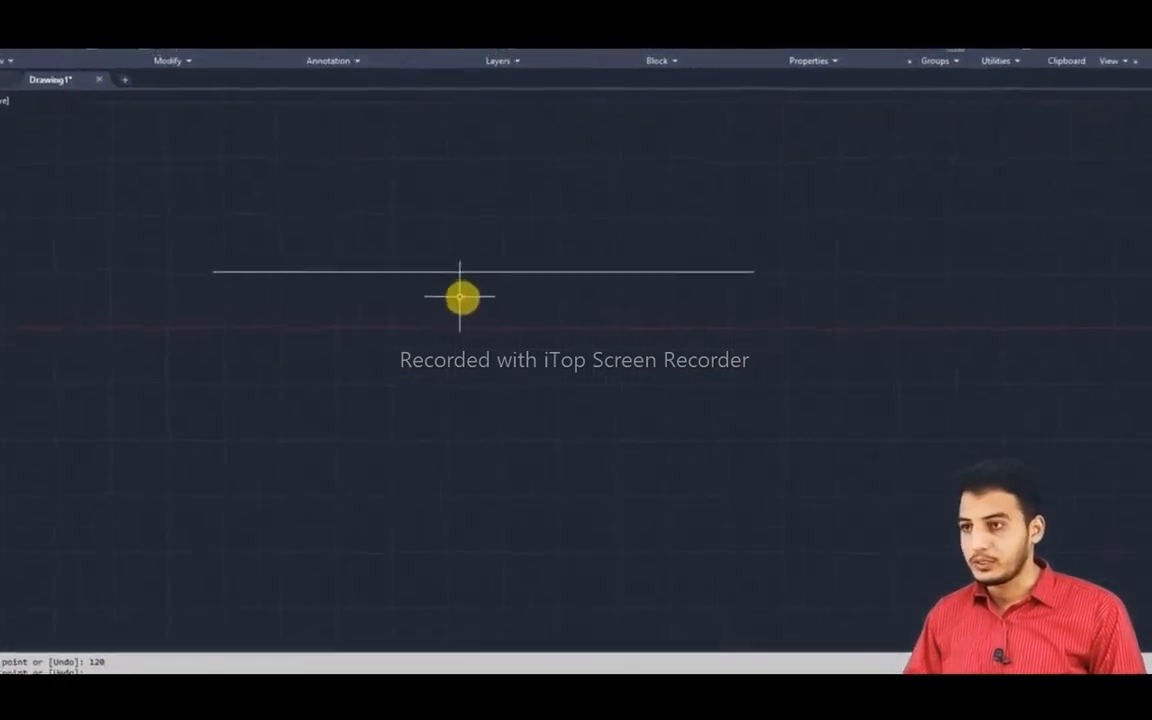
pyautogui.scroll(2, 453, 315)
pyautogui.moveTo(482, 326)
pyautogui.mouseDown(button='middle')
pyautogui.moveTo(487, 279)
pyautogui.moveTo(573, 311)
pyautogui.mouseUp(button='middle')
pyautogui.write('measure')
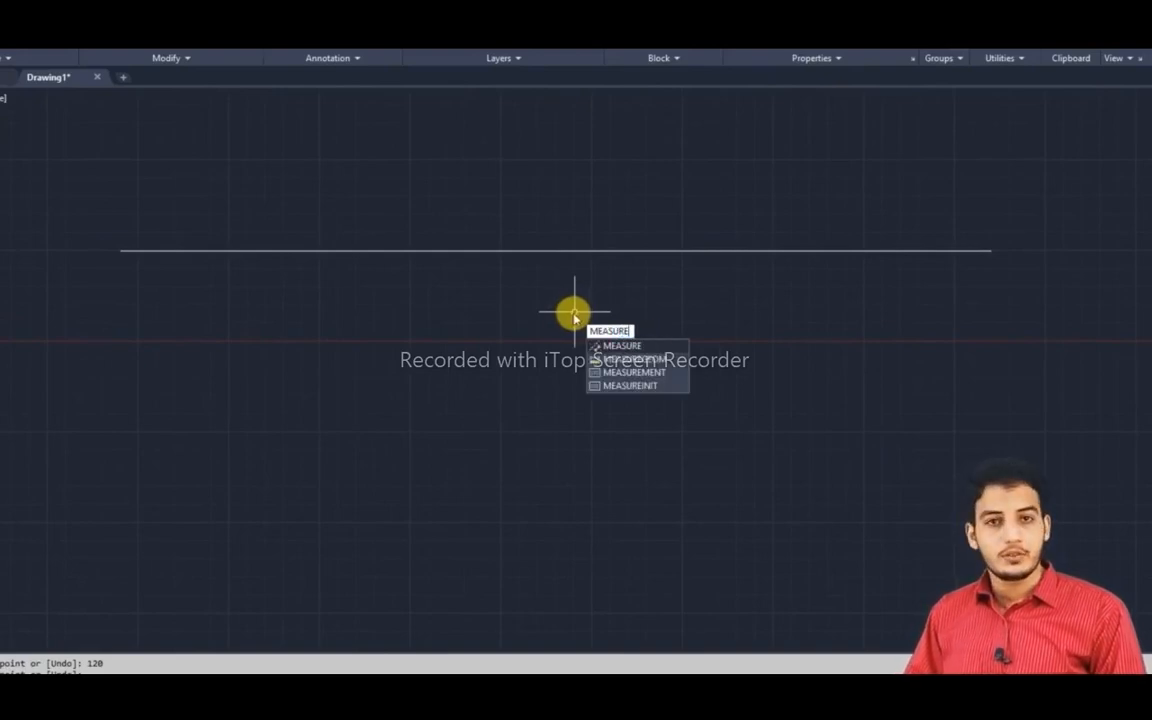
pyautogui.press('Return')
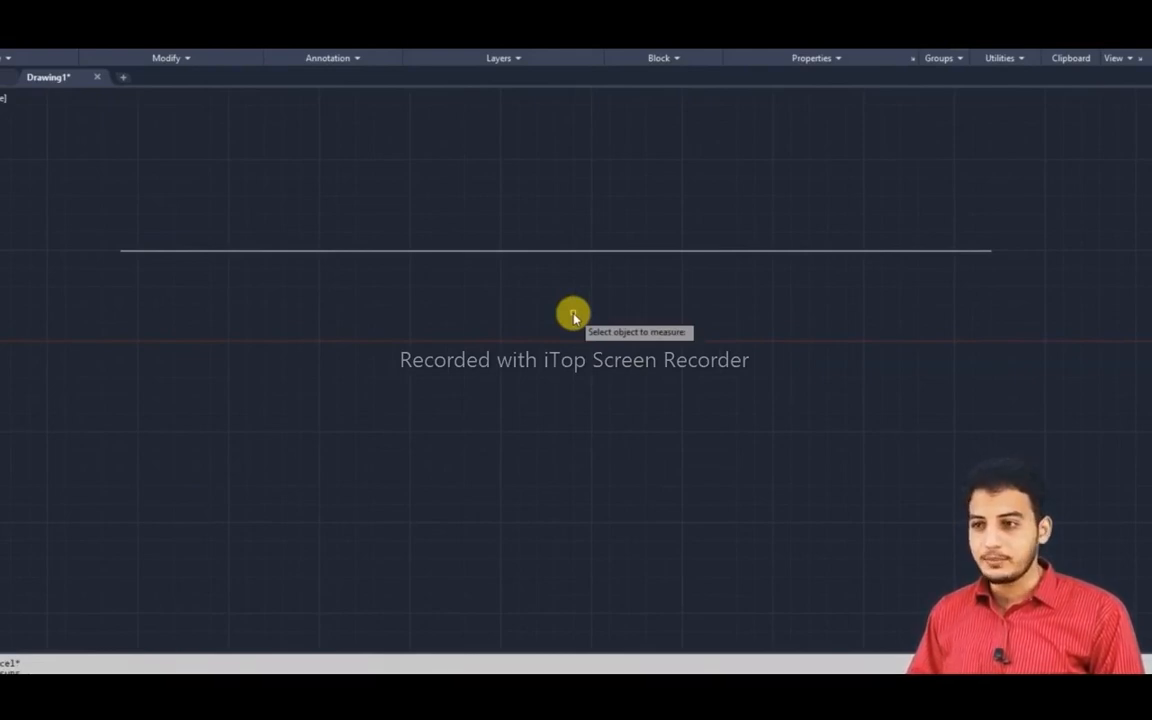
pyautogui.click(241, 250)
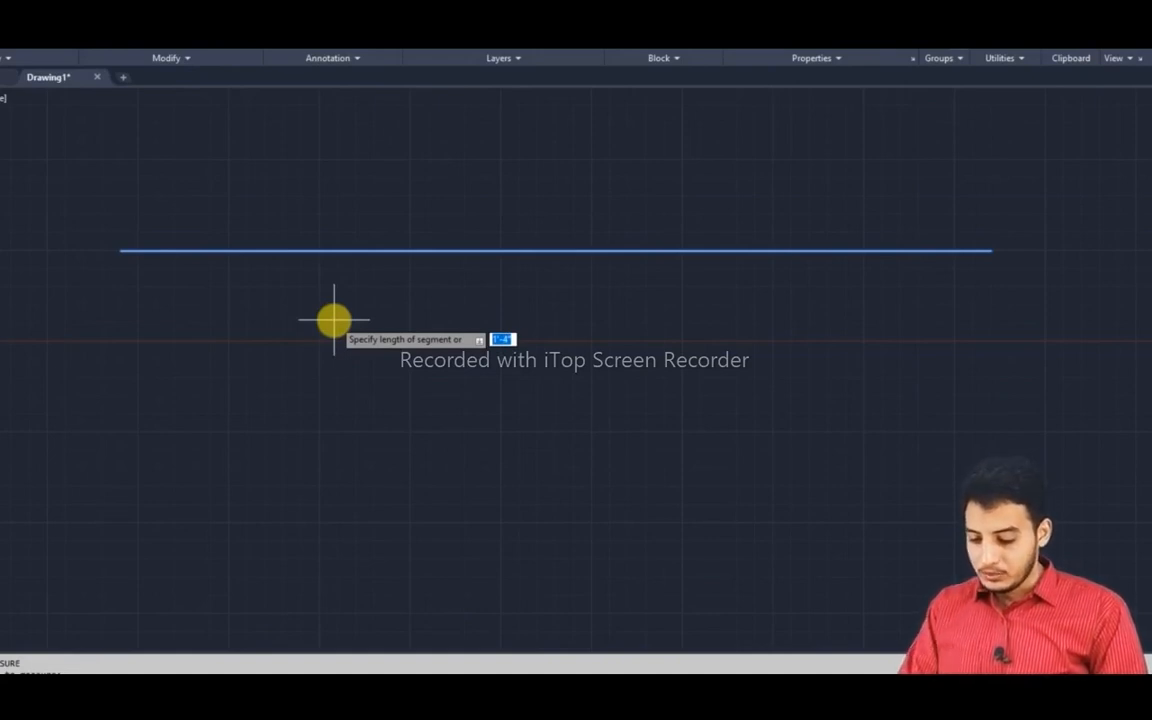
pyautogui.write('24')
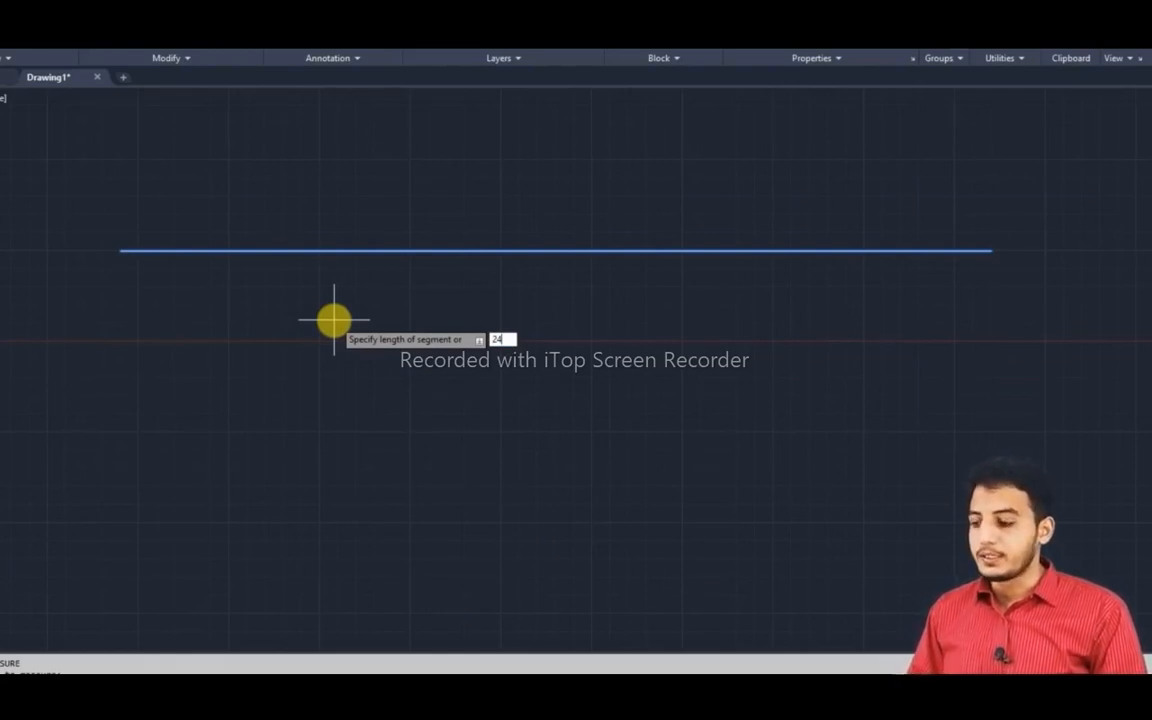
pyautogui.press('Return')
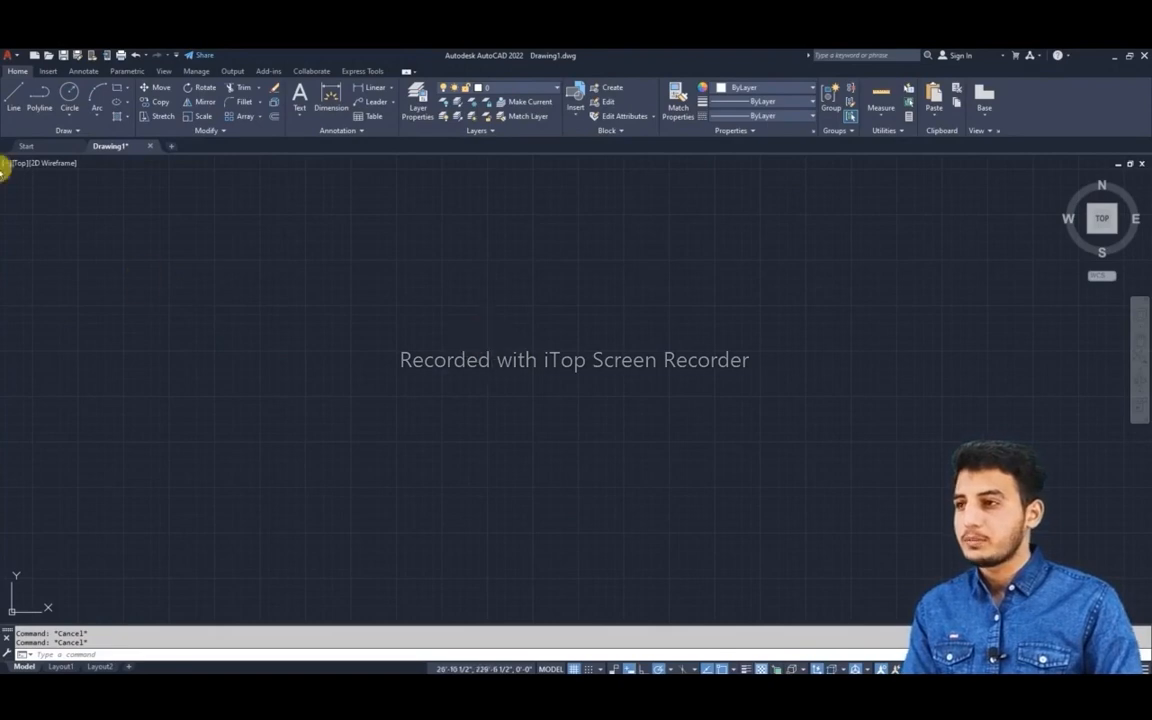
pyautogui.click(126, 117)
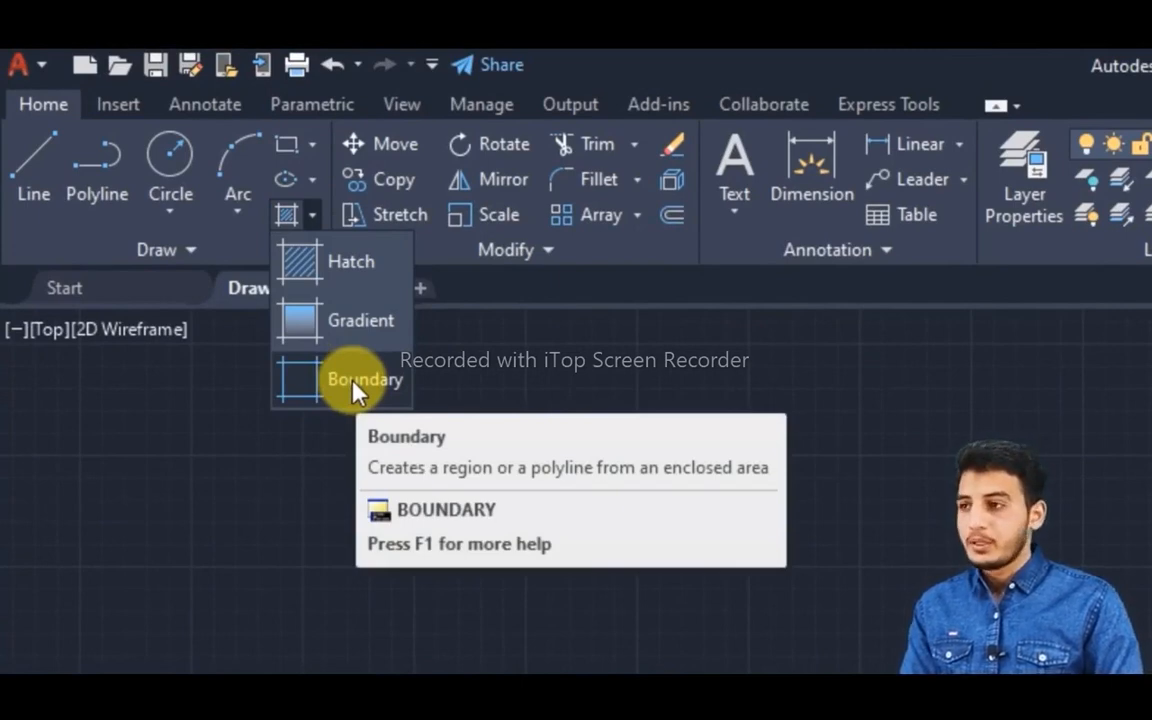
pyautogui.click(152, 249)
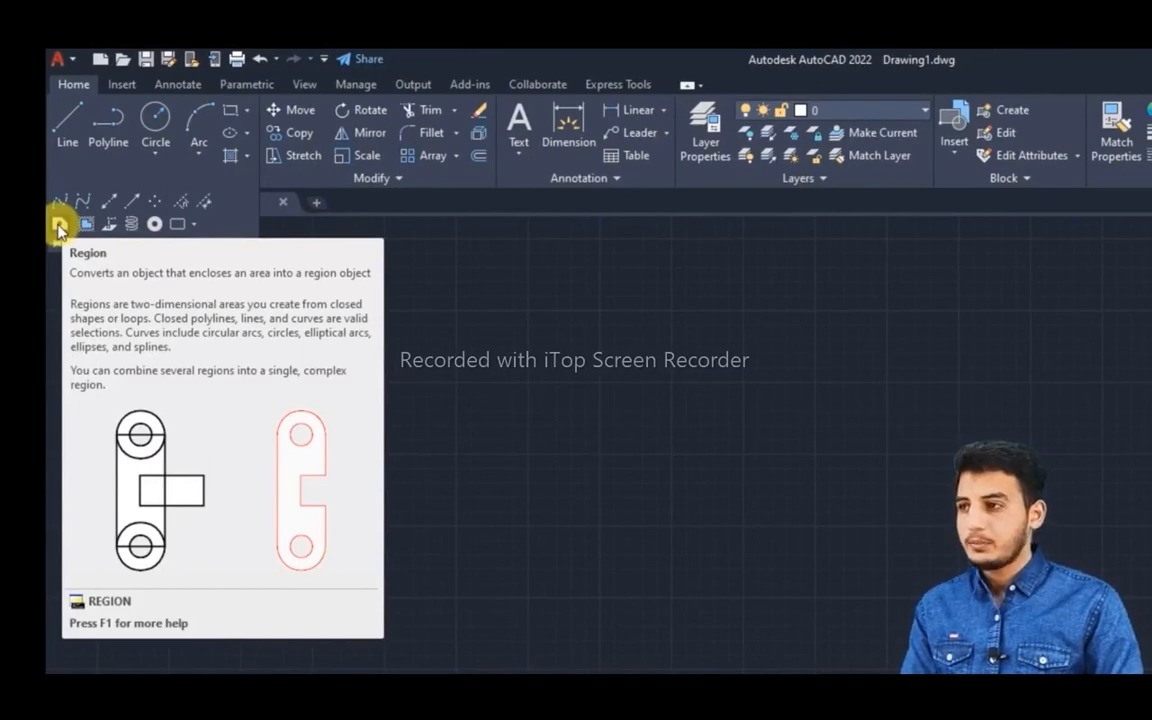
pyautogui.click(58, 228)
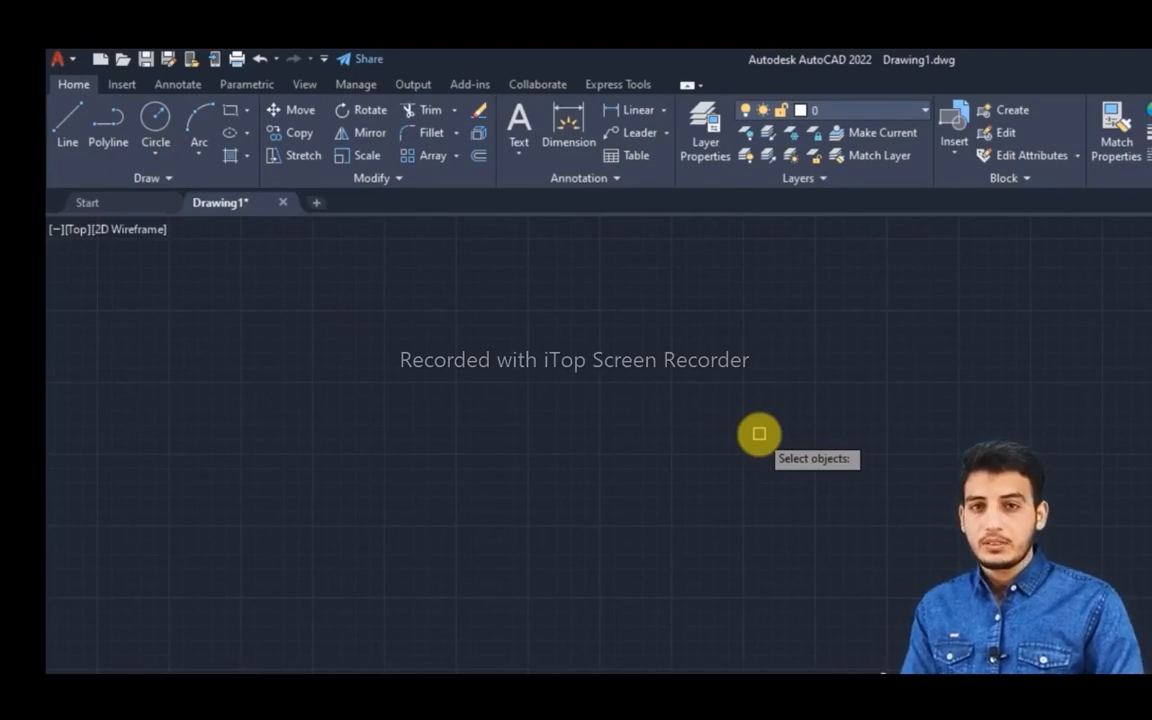
pyautogui.press('Escape')
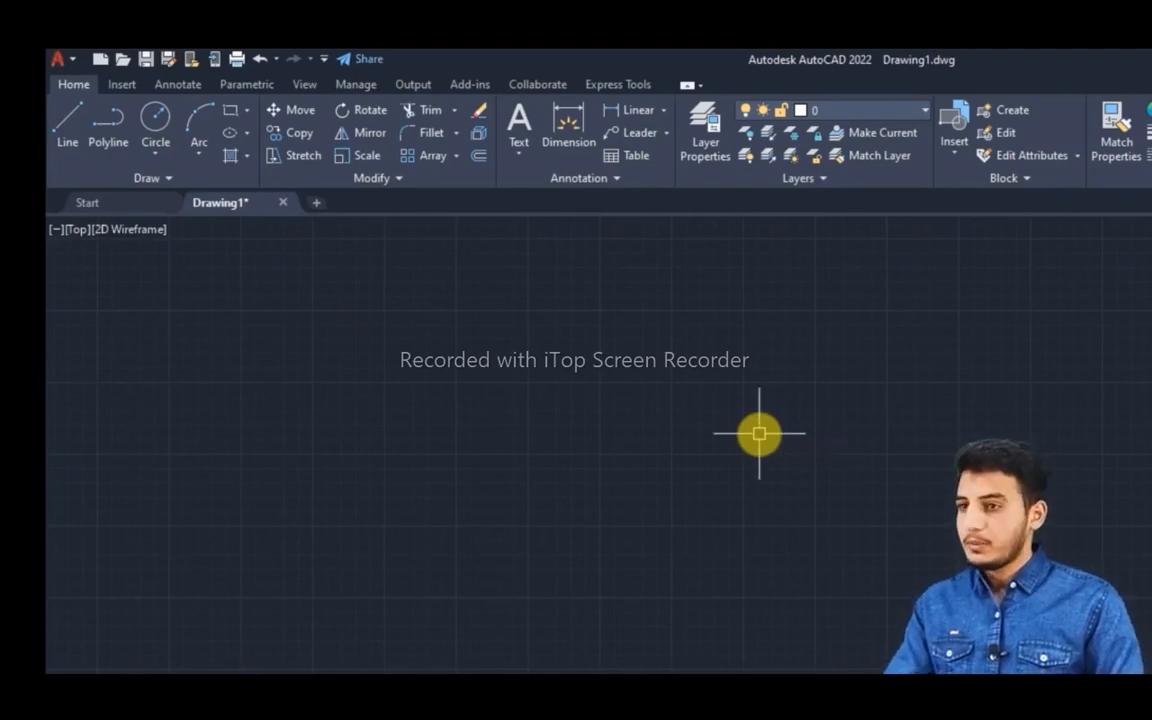
pyautogui.click(118, 184)
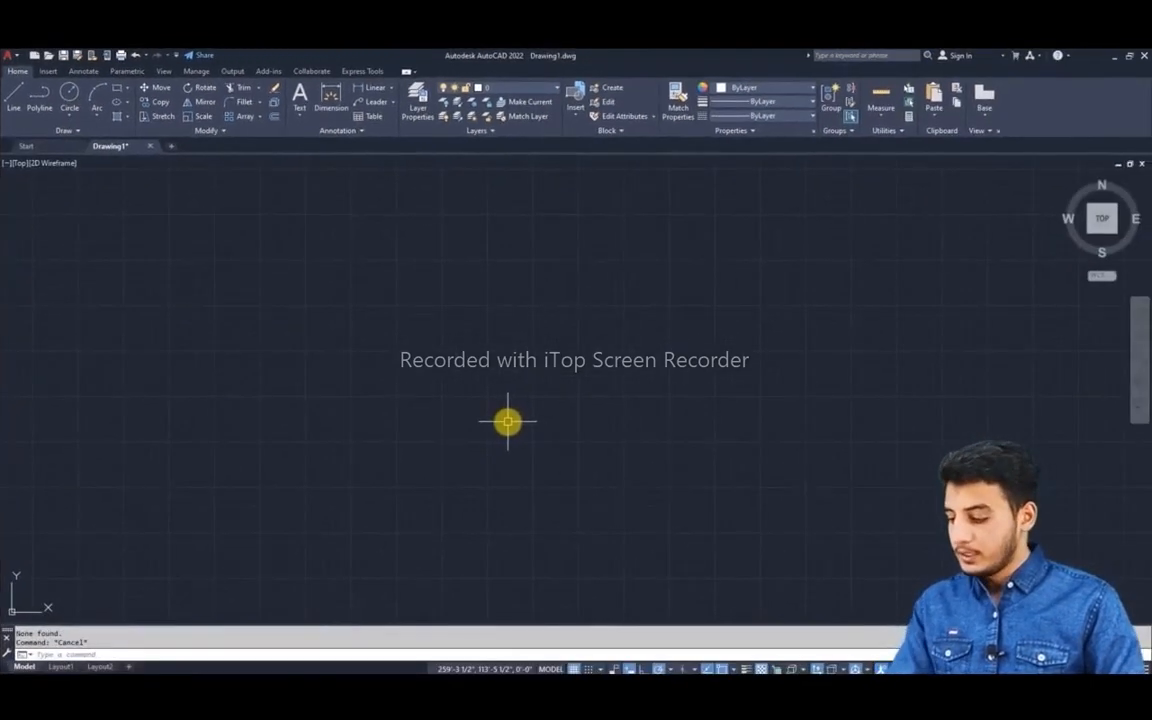
# Draw a closed, irregular seven-sided outline from connected line segments in the empty drawing area.
pyautogui.write('l')
pyautogui.press('Return')
pyautogui.click(267, 312)
pyautogui.click(352, 267)
pyautogui.click(565, 340)
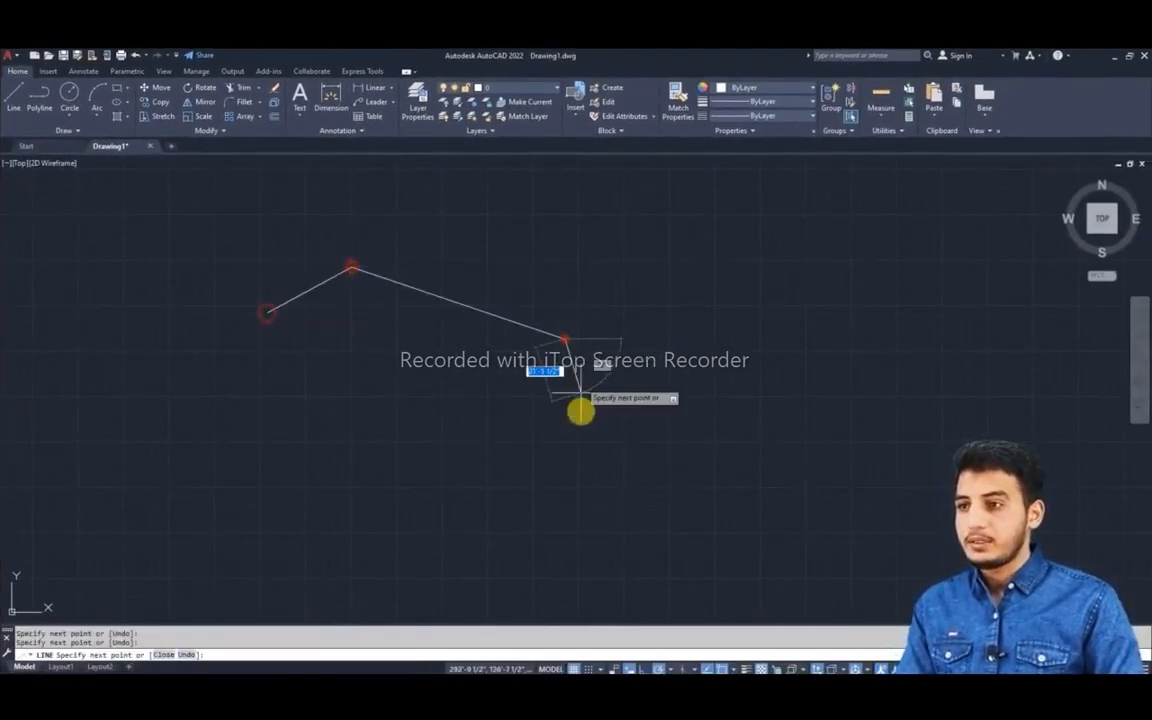
pyautogui.click(575, 437)
pyautogui.click(408, 497)
pyautogui.click(300, 480)
pyautogui.click(249, 438)
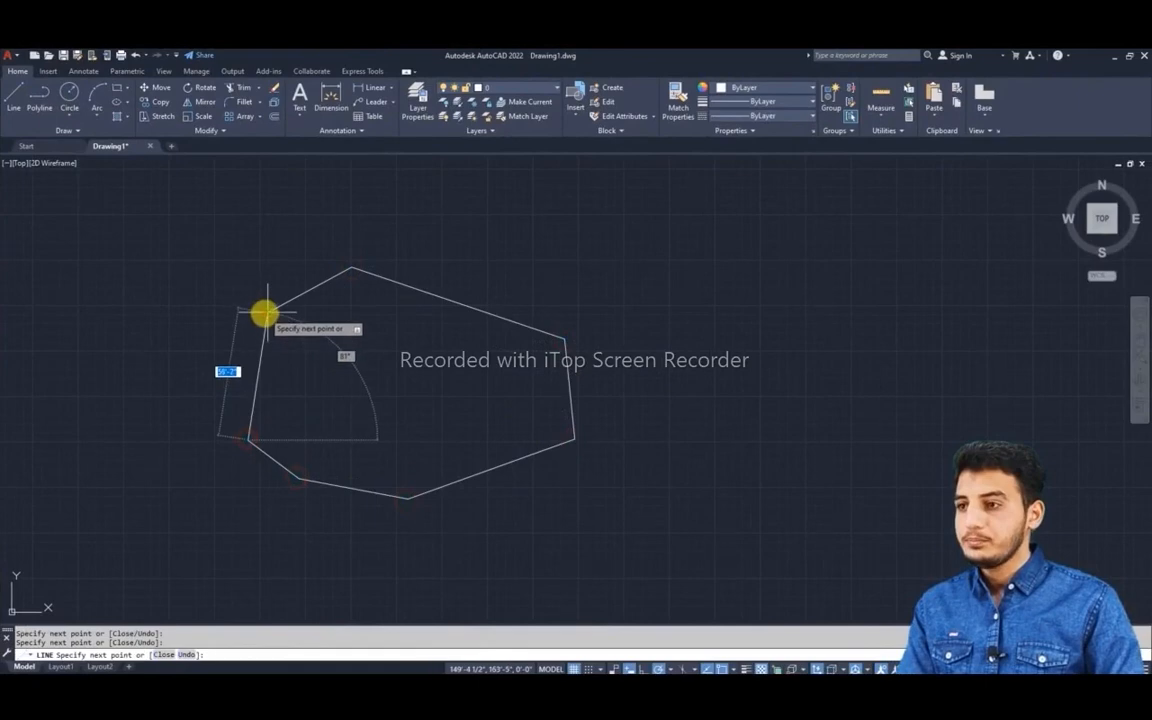
pyautogui.click(265, 312)
pyautogui.press('Return')
# Draw a rectangle to the right of the seven-sided outline.
pyautogui.moveTo(368, 391); pyautogui.dragTo(406, 352, button='middle')
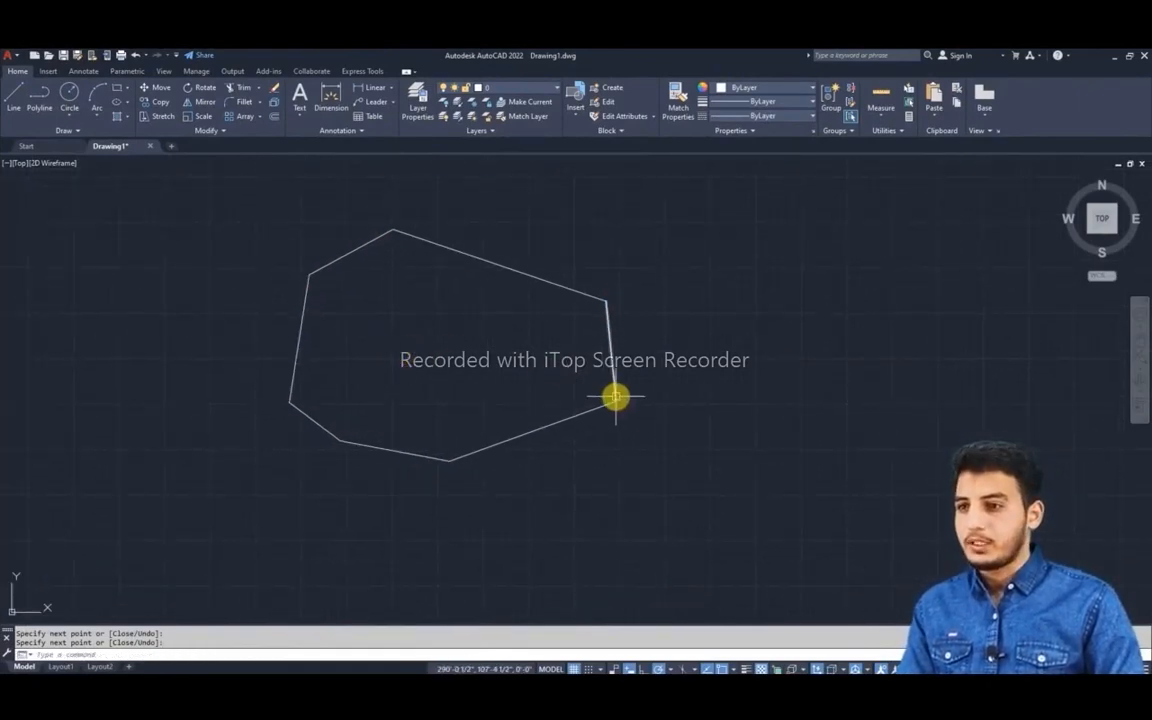
pyautogui.moveTo(586, 393); pyautogui.dragTo(494, 401, button='middle')
pyautogui.write('rec')
pyautogui.press('Return')
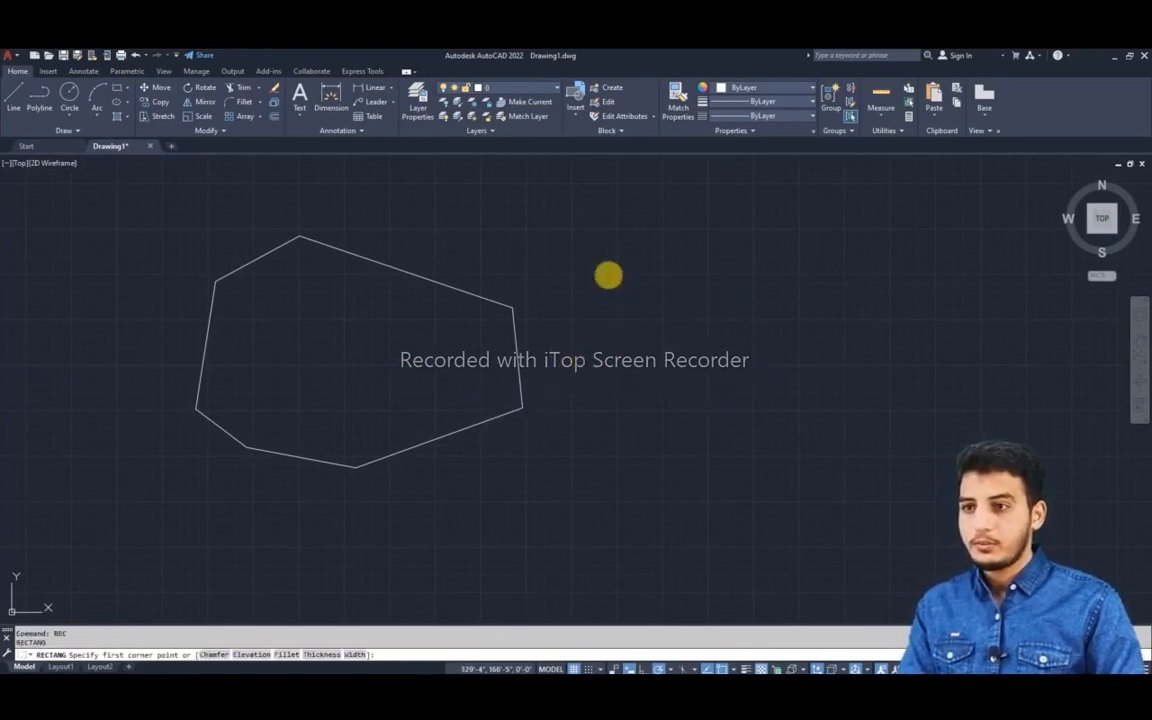
pyautogui.click(607, 274)
pyautogui.click(859, 446)
# Draw a diagonal line from the rectangle's lower-left corner to its upper-right corner.
pyautogui.moveTo(709, 372); pyautogui.dragTo(618, 387, button='middle')
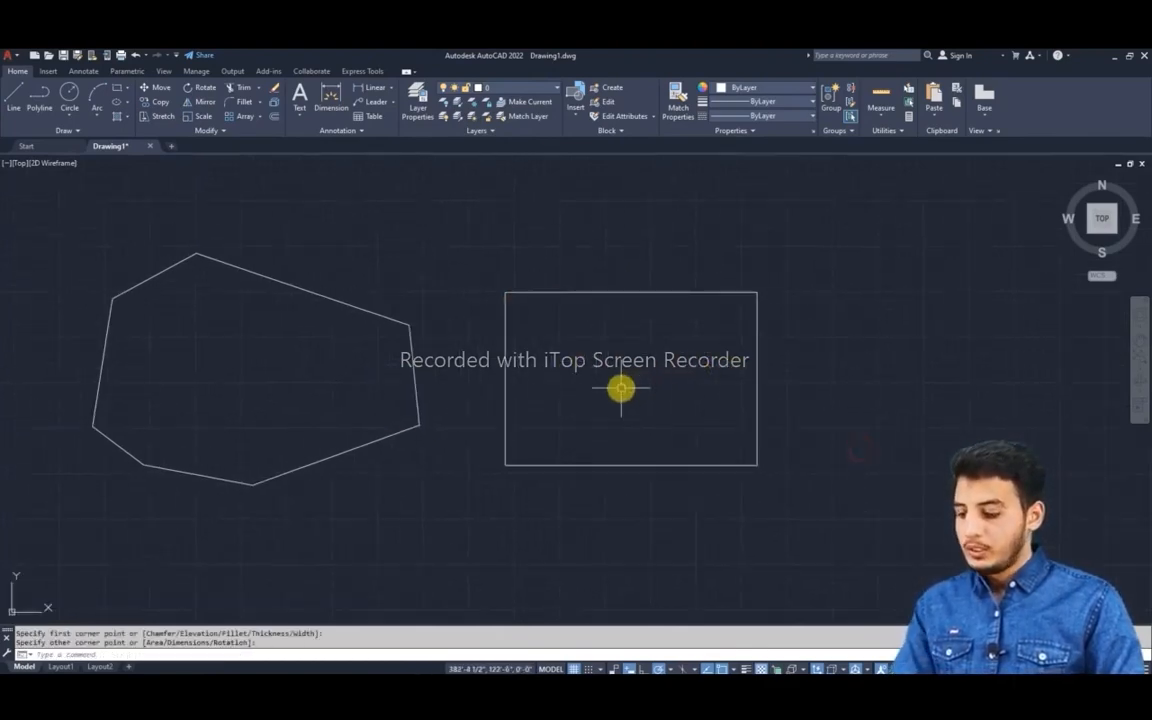
pyautogui.write('l')
pyautogui.press('Return')
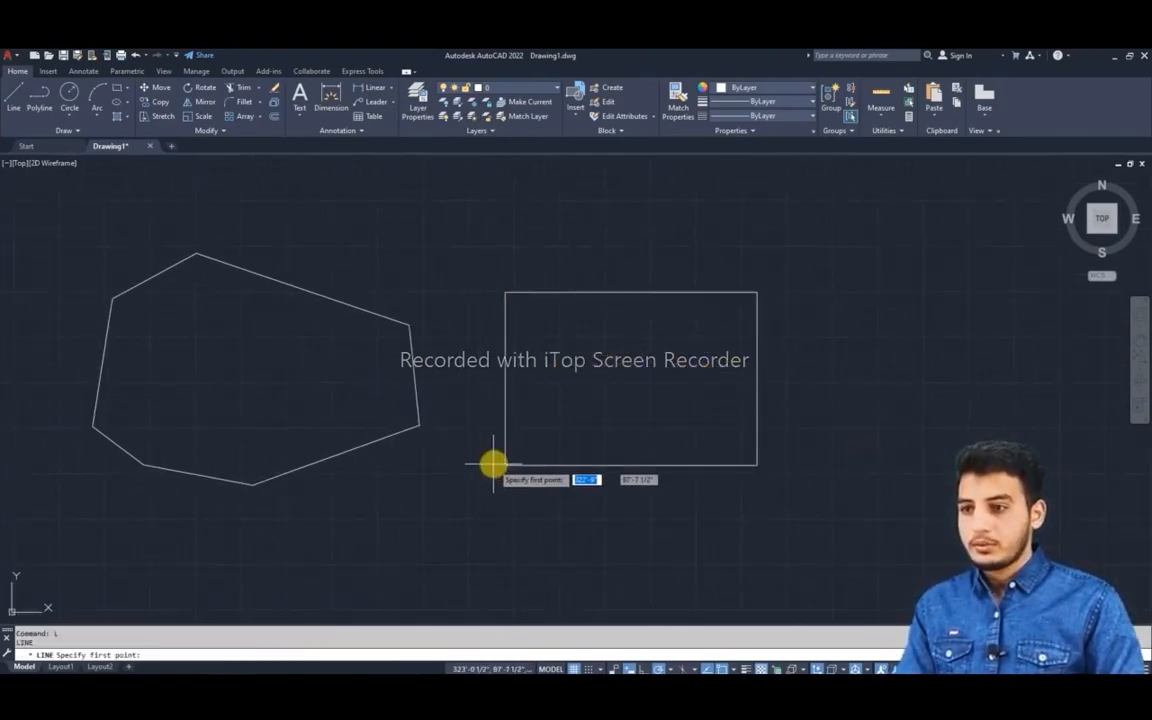
pyautogui.click(506, 464)
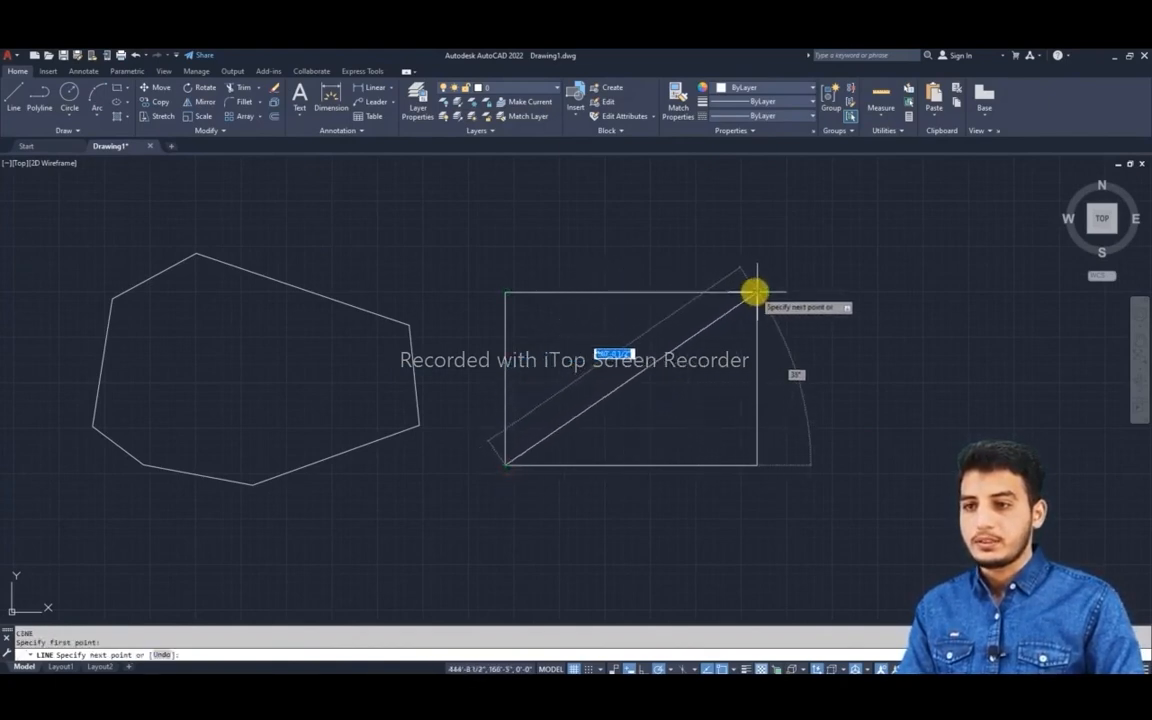
pyautogui.click(755, 292)
pyautogui.press('Return')
# Convert all seven lines of the irregular outline into a region.
pyautogui.moveTo(506, 391); pyautogui.dragTo(572, 372, button='middle')
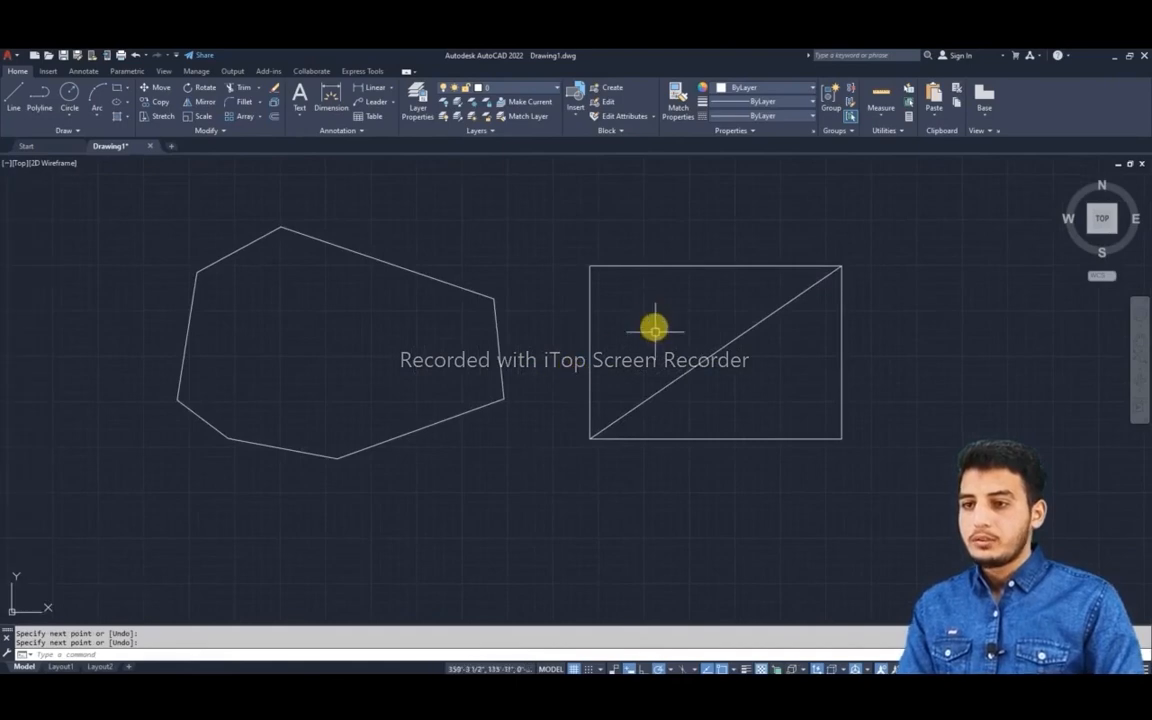
pyautogui.moveTo(676, 363); pyautogui.dragTo(538, 358, button='middle')
pyautogui.scroll(2, 538, 358)
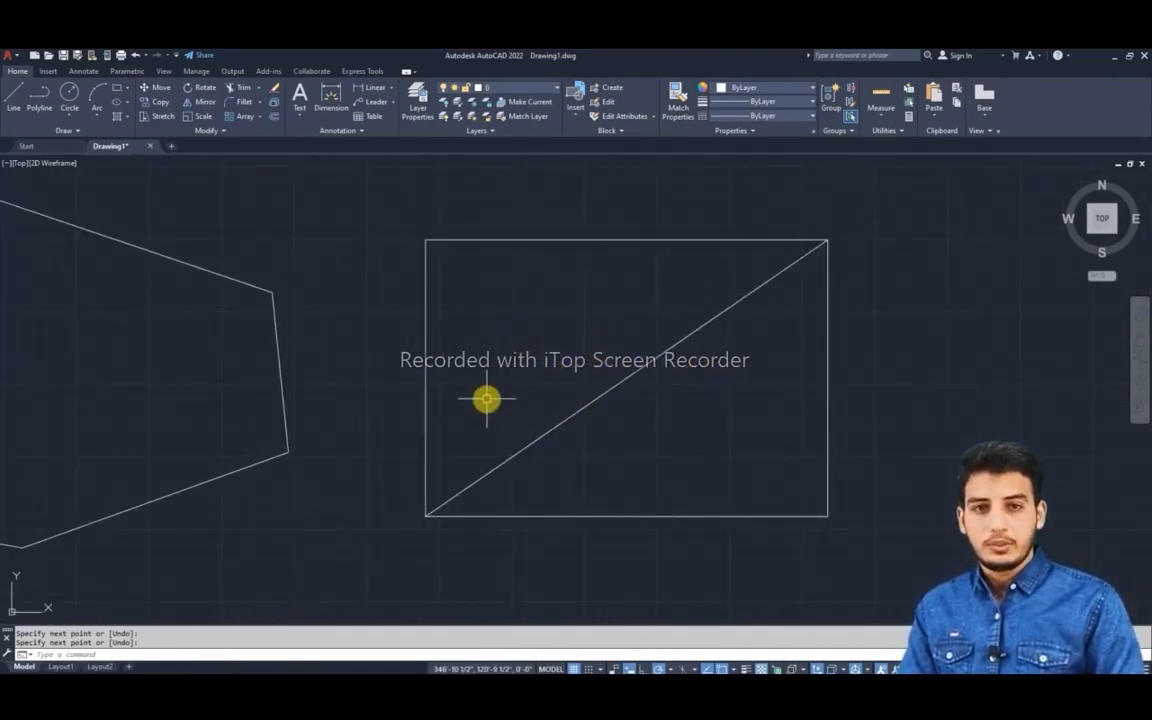
pyautogui.scroll(-2, 485, 398)
pyautogui.moveTo(327, 391); pyautogui.dragTo(548, 378, button='middle')
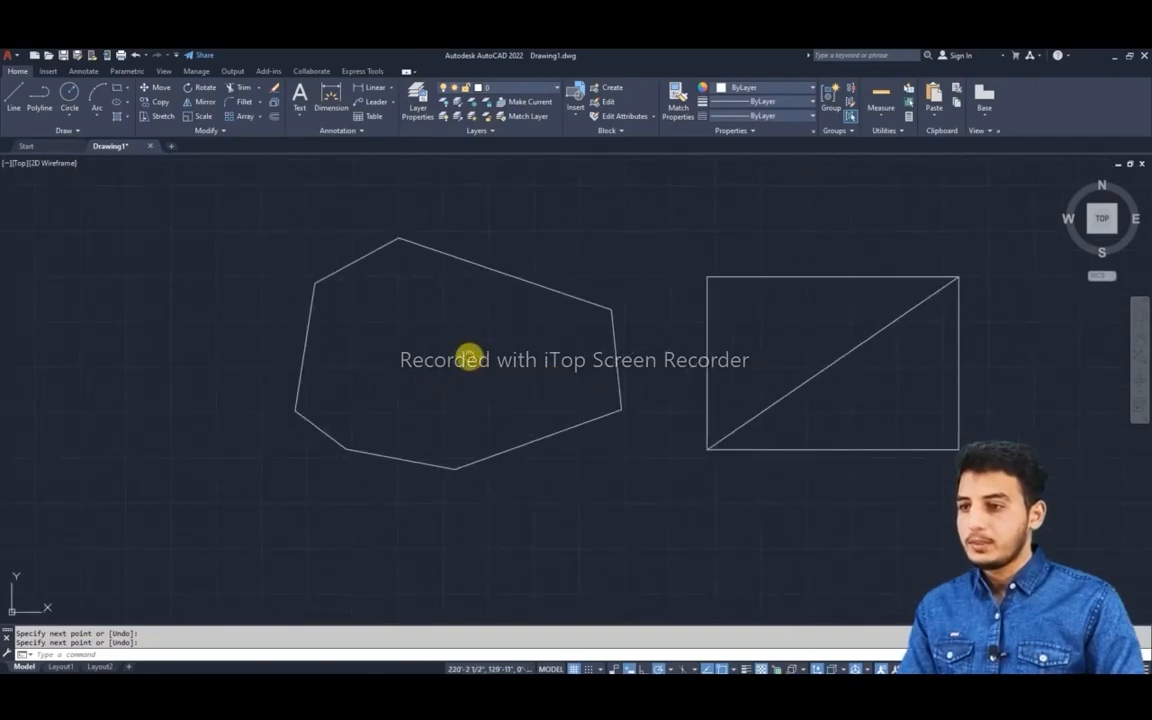
pyautogui.moveTo(468, 357); pyautogui.dragTo(467, 368, button='middle')
pyautogui.write('REG')
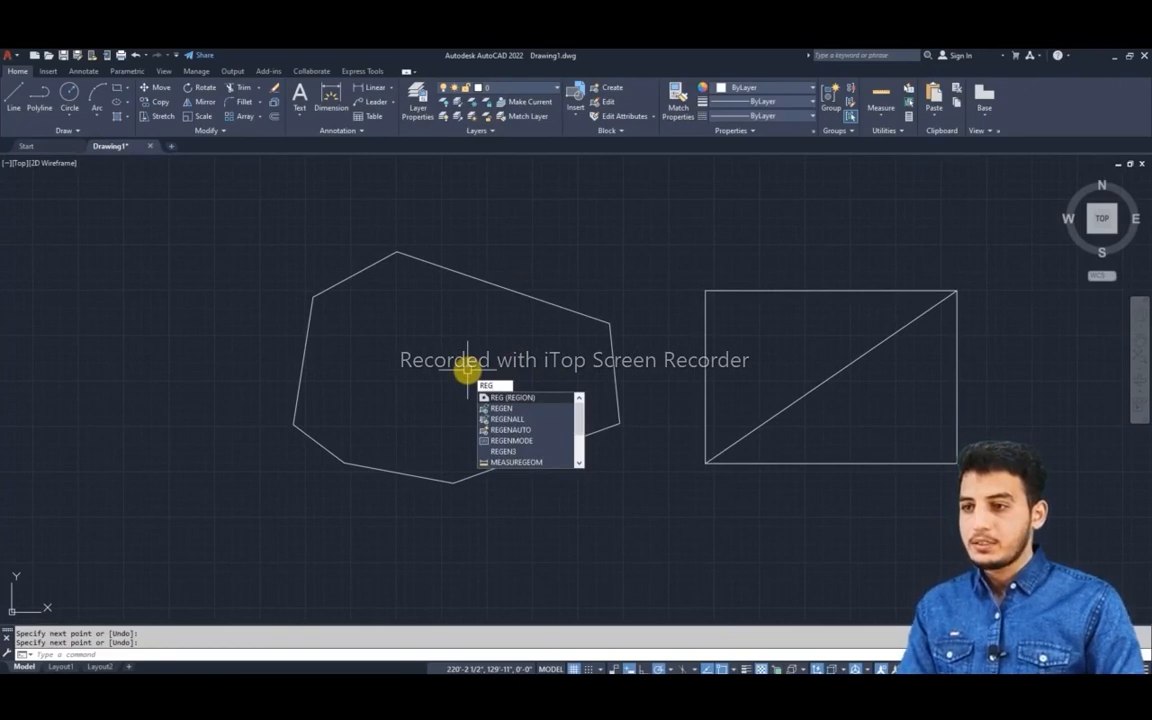
pyautogui.press('Return')
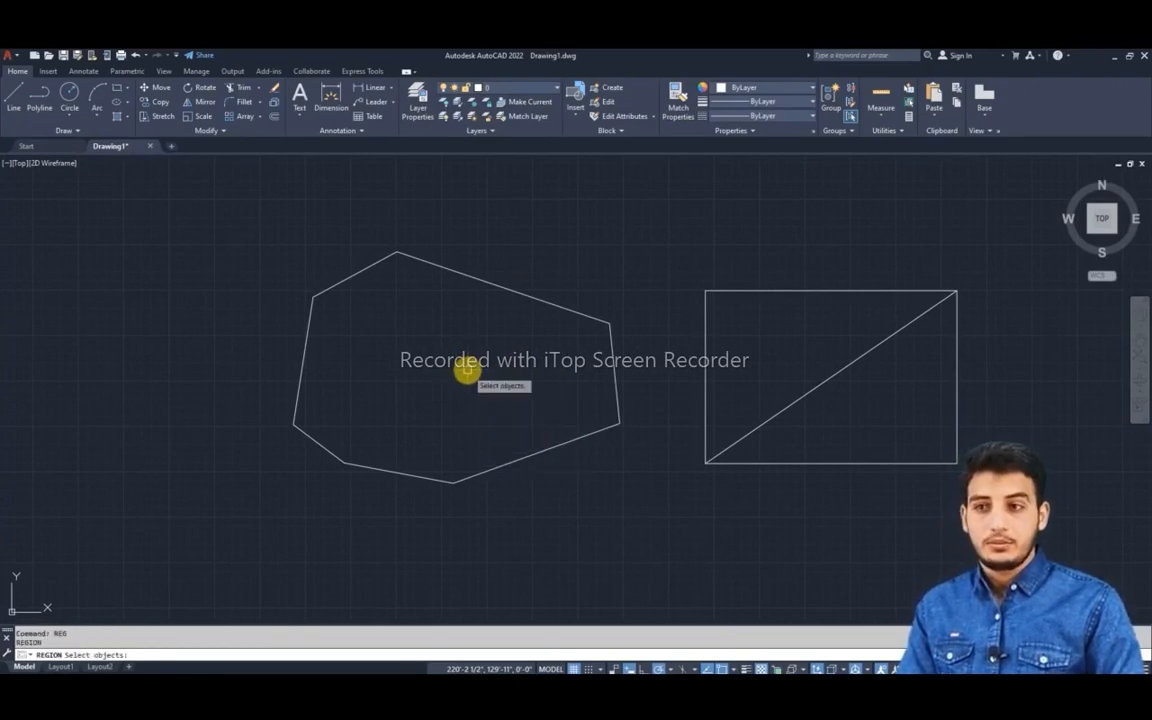
pyautogui.click(655, 228)
pyautogui.click(239, 524)
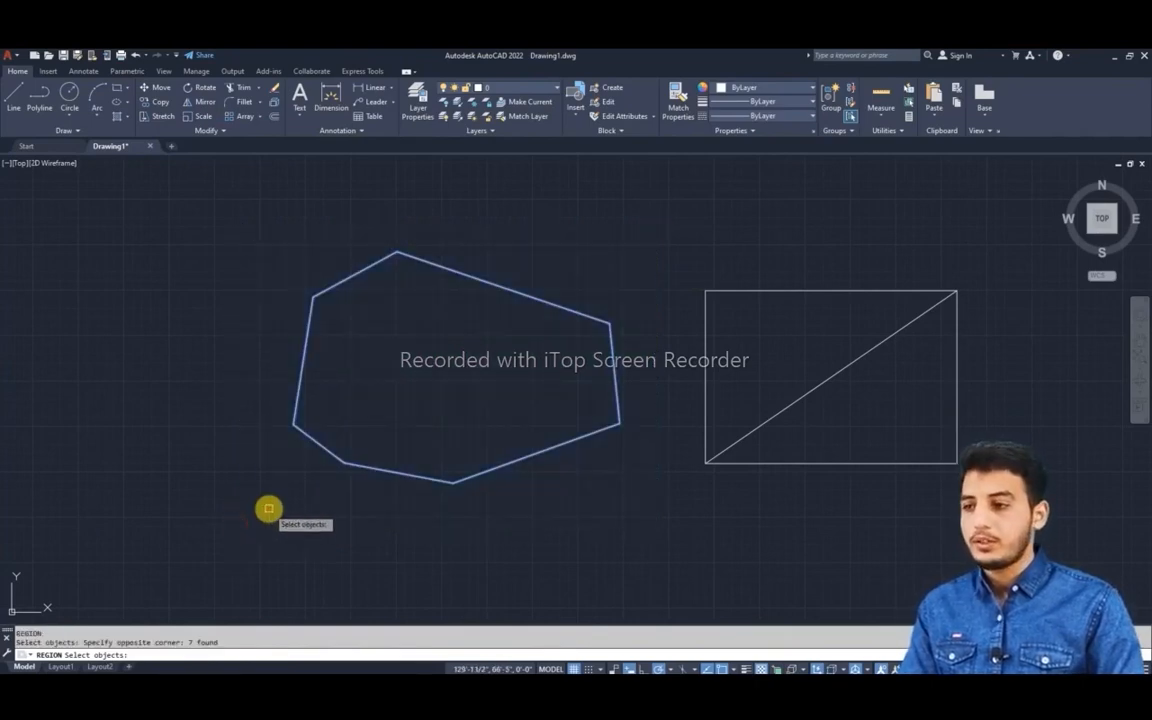
pyautogui.press('Return')
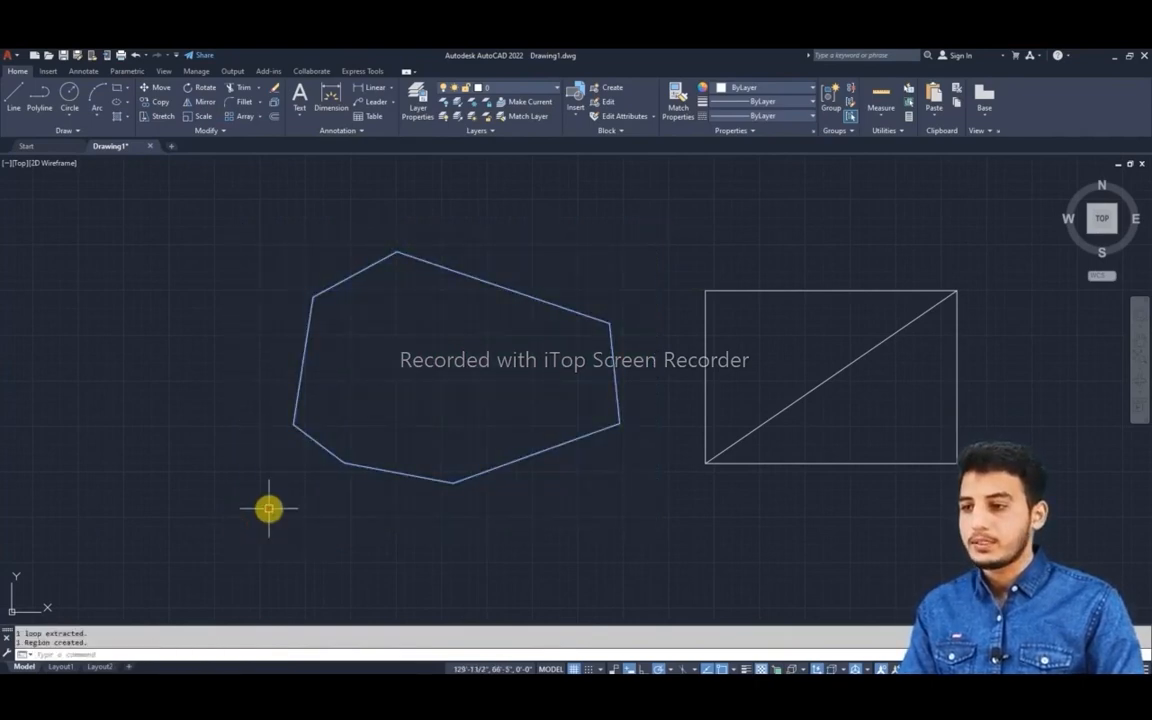
# Change the seven-sided region's color to Red in its properties and deselect it.
pyautogui.click(370, 470)
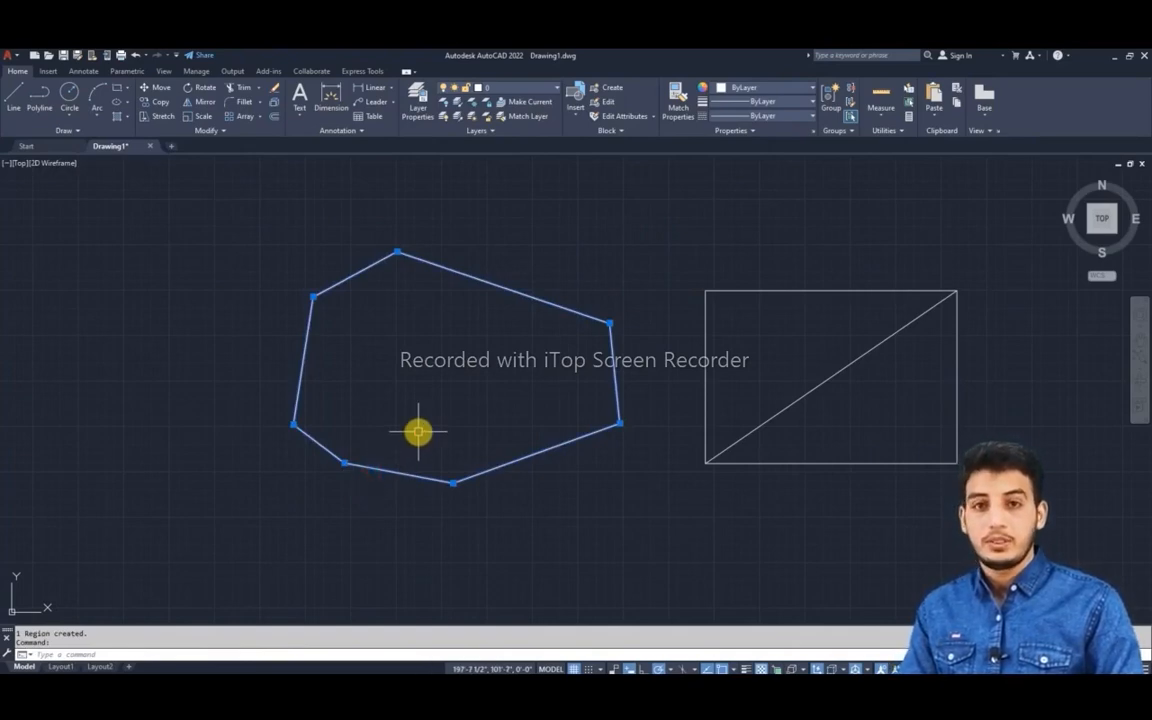
pyautogui.rightClick(407, 347)
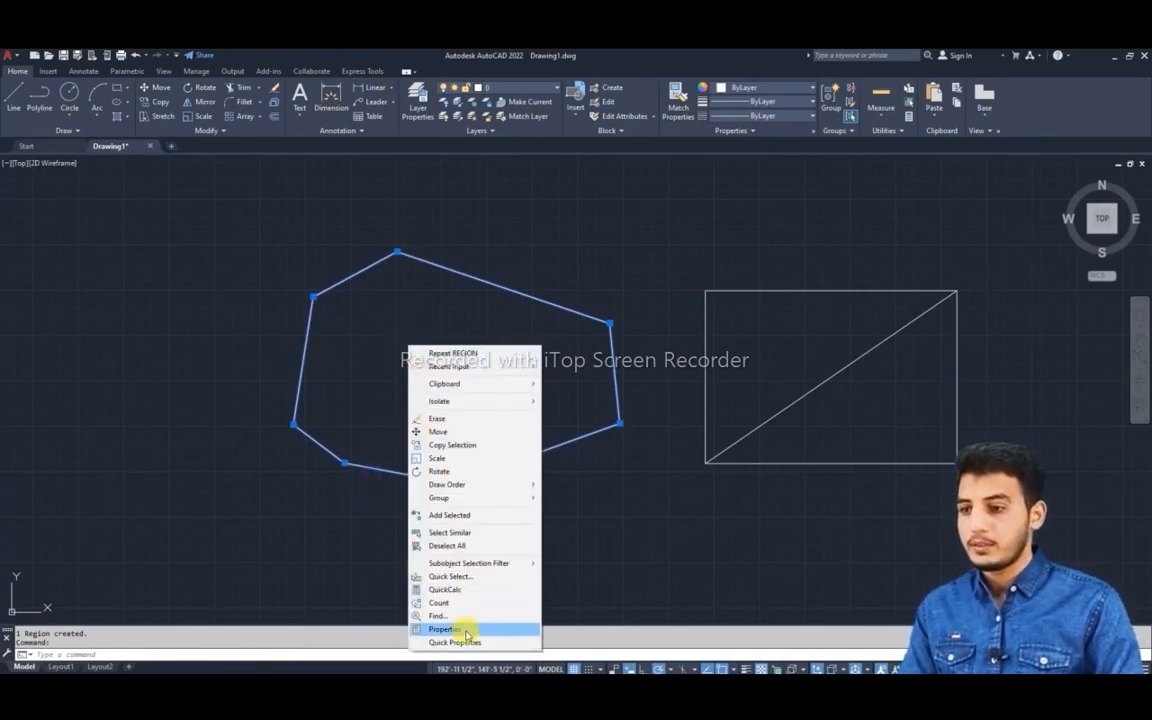
pyautogui.click(466, 634)
pyautogui.moveTo(13, 147); pyautogui.dragTo(205, 290)
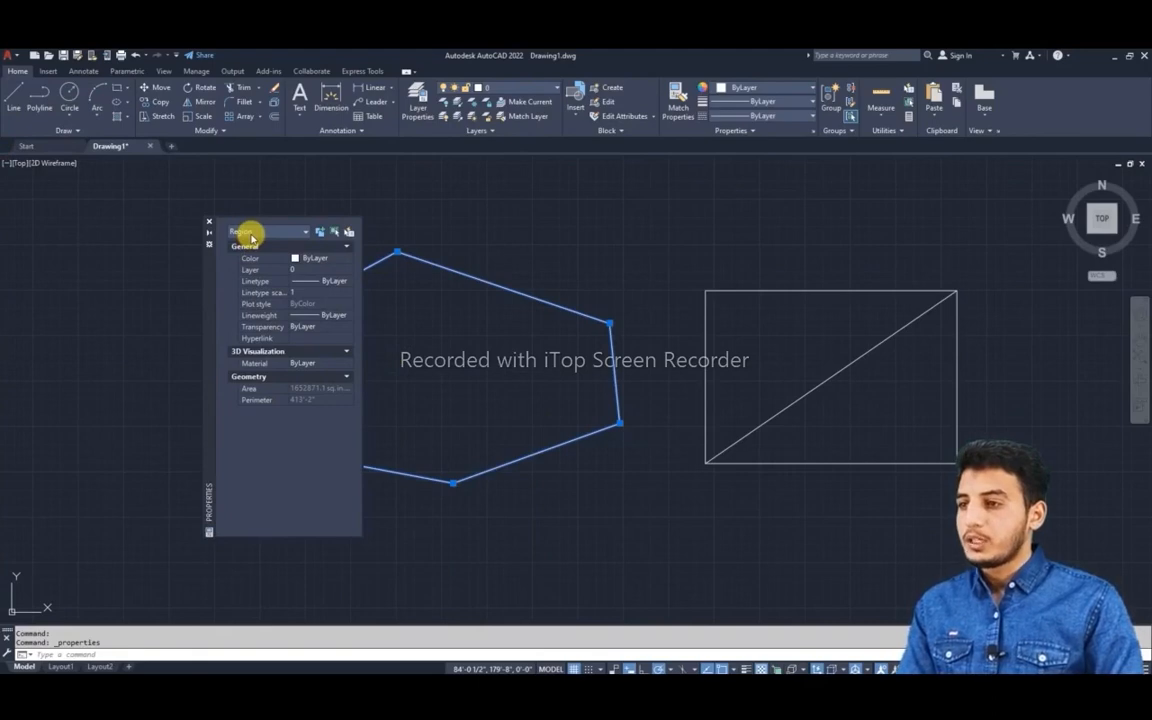
pyautogui.click(311, 258)
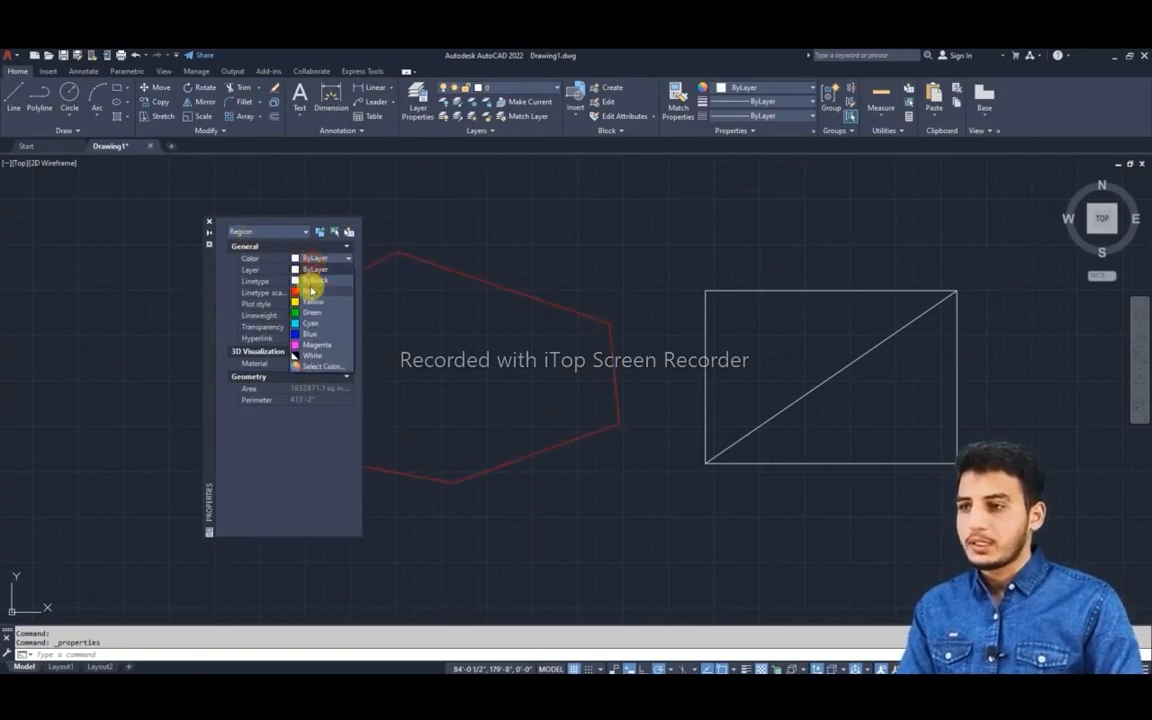
pyautogui.click(312, 291)
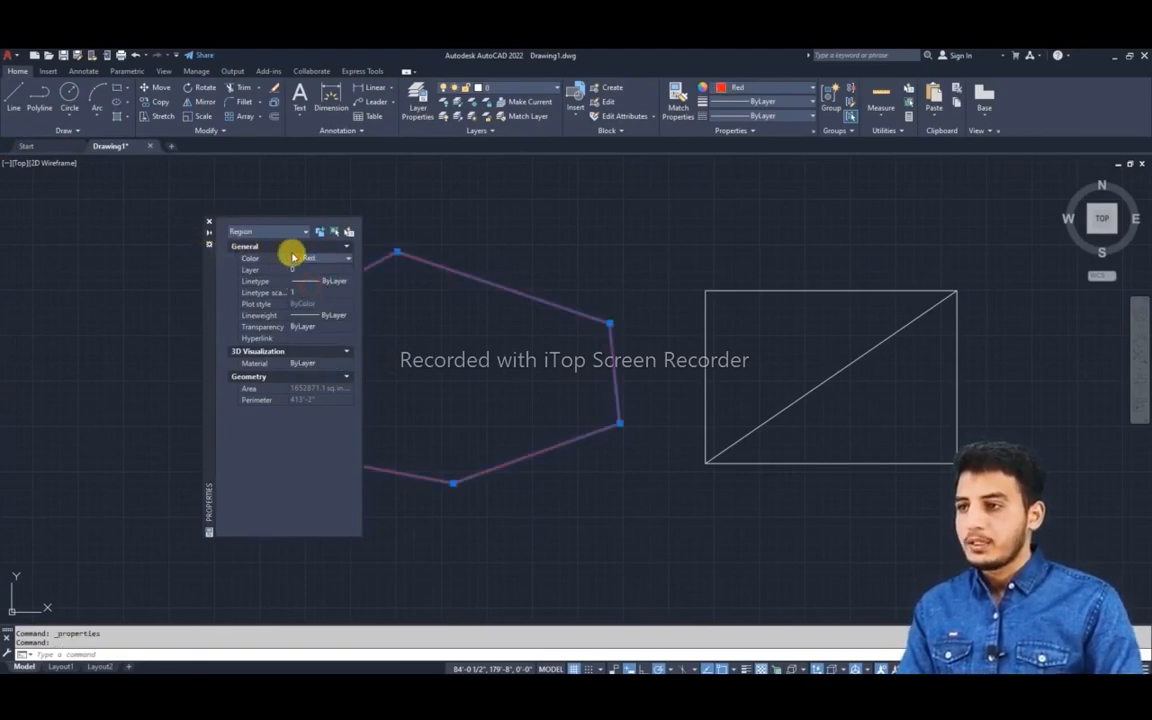
pyautogui.click(209, 221)
pyautogui.press('Escape')
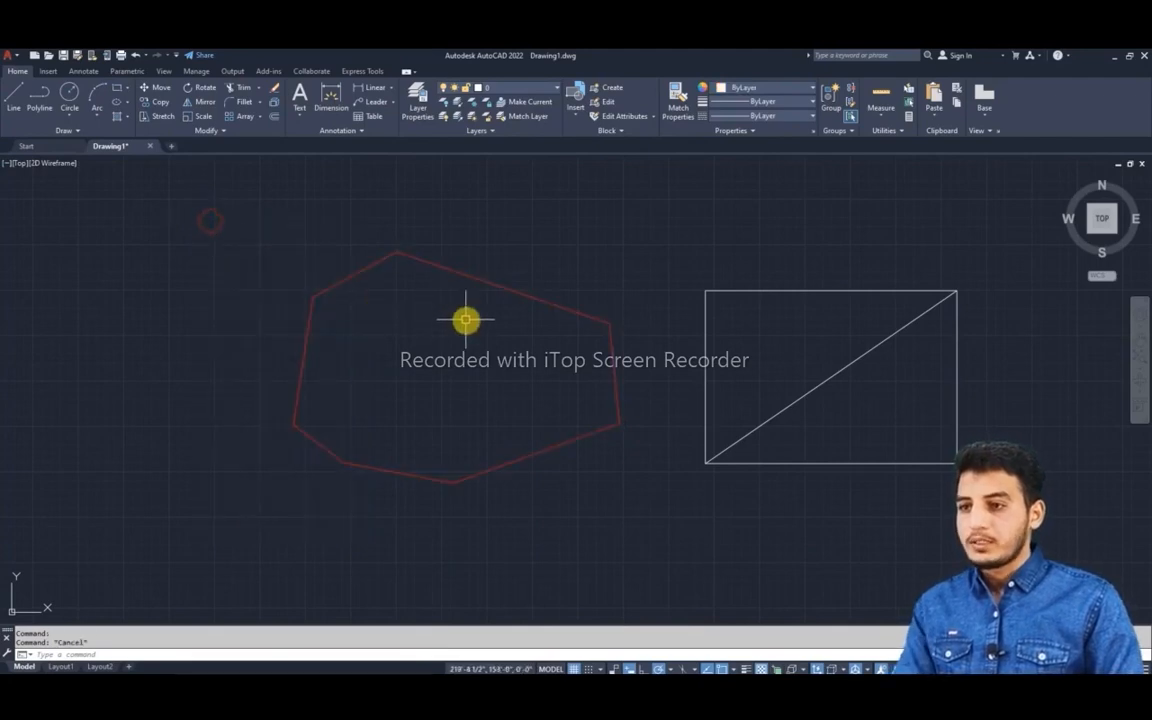
# Switch the viewport's visual style from 2D Wireframe to Conceptual.
pyautogui.moveTo(483, 329); pyautogui.dragTo(465, 321, button='middle')
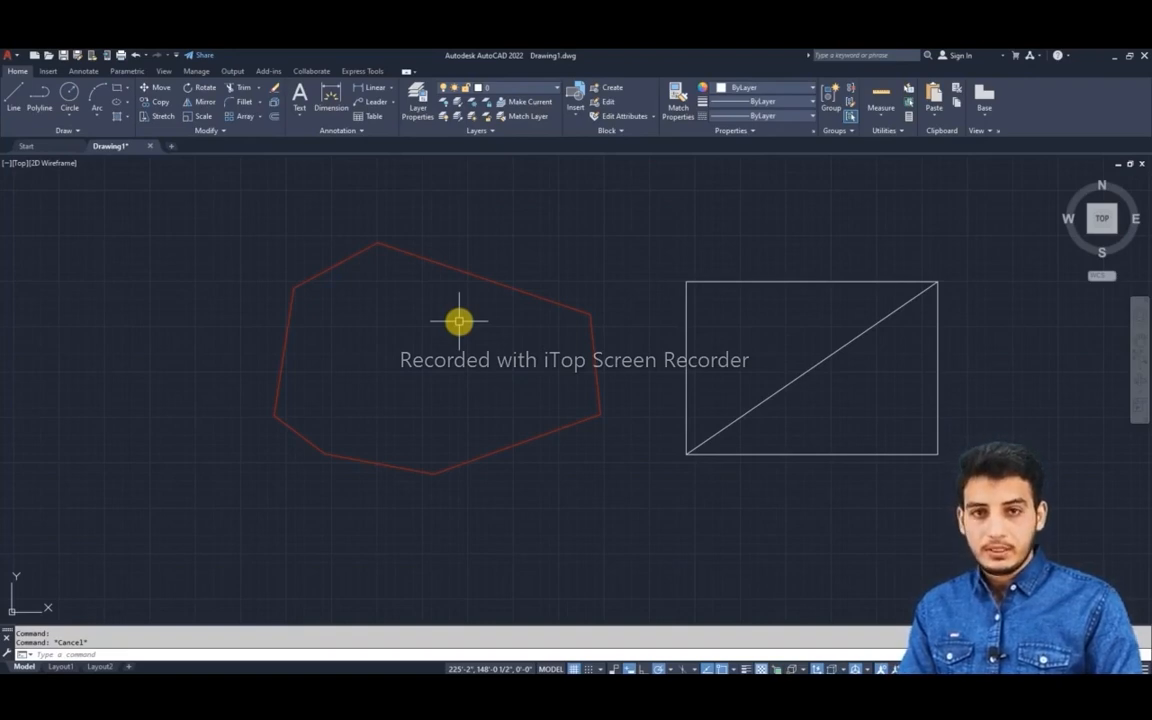
pyautogui.click(48, 164)
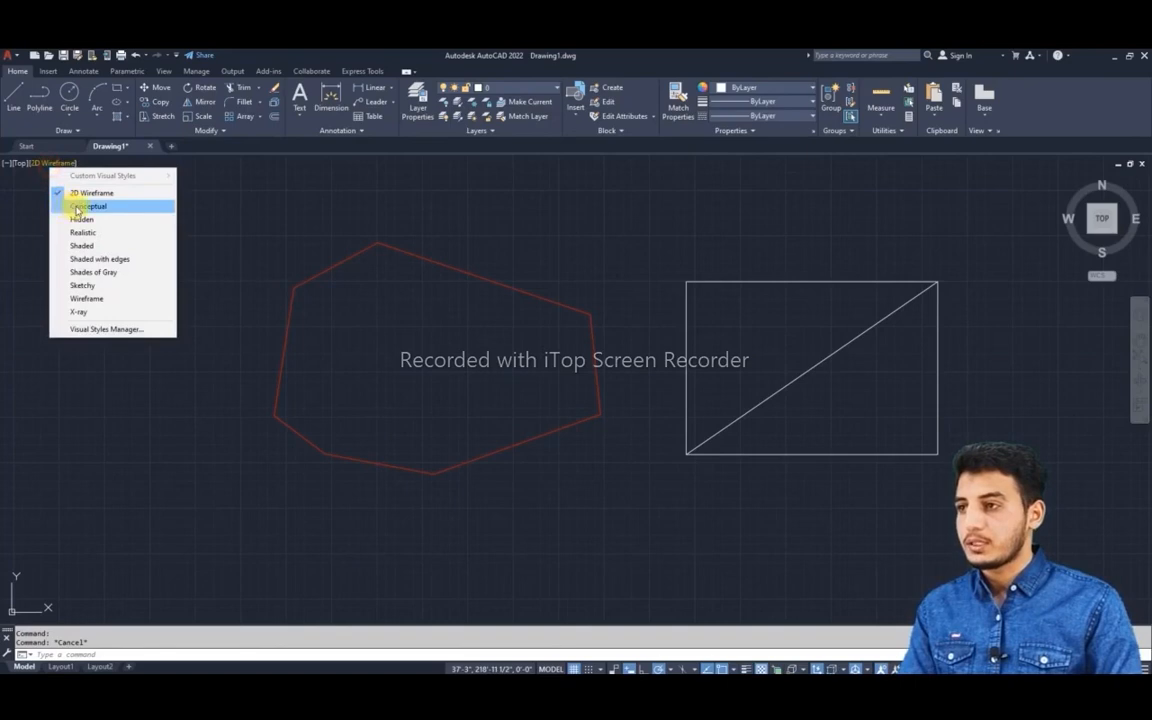
pyautogui.click(77, 207)
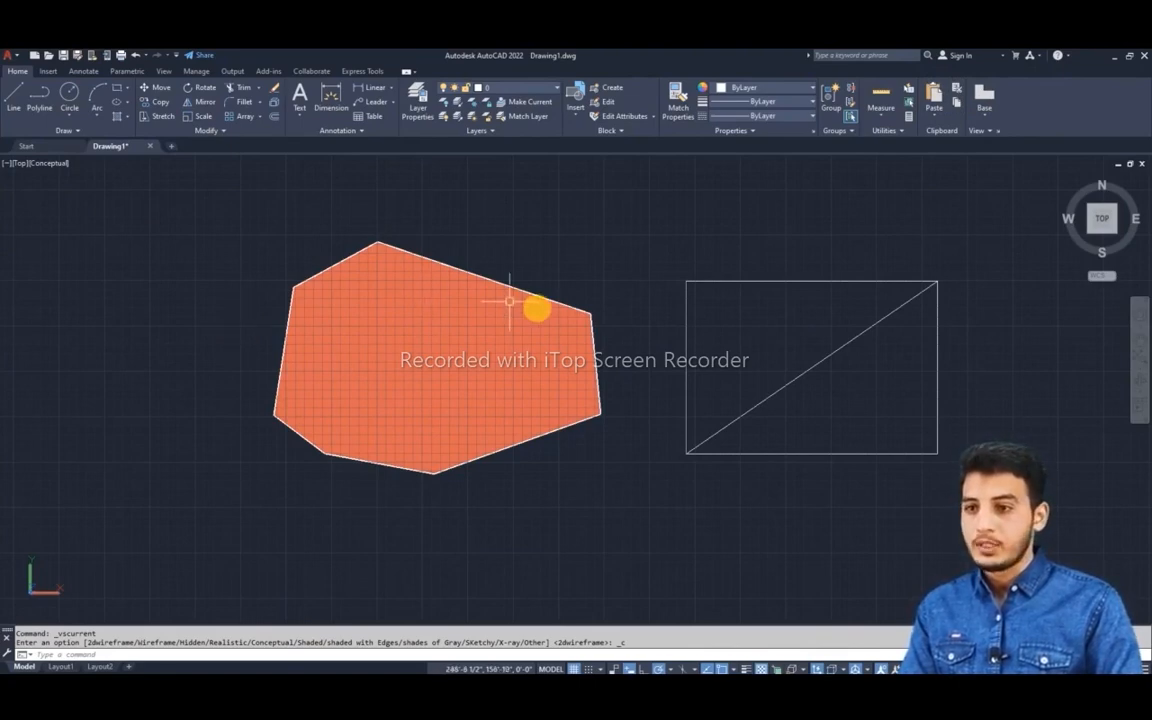
# Convert the rectangle with the diagonal line into a region, selecting only its outline.
pyautogui.moveTo(751, 343); pyautogui.dragTo(468, 368, button='middle')
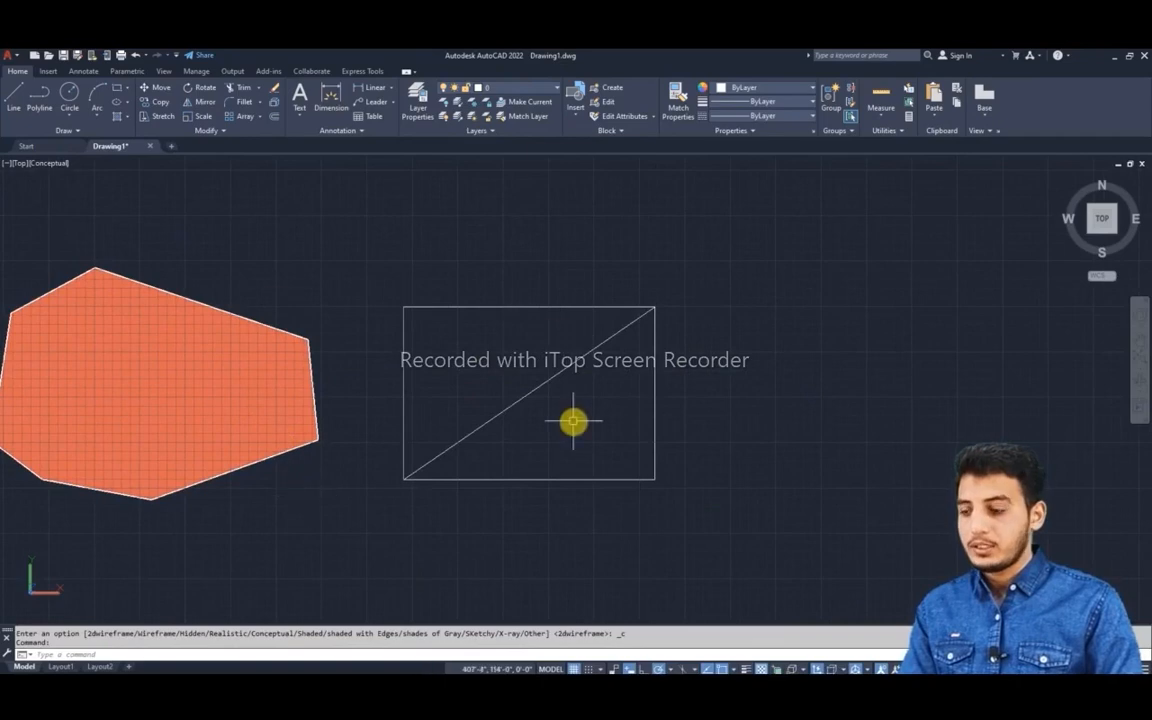
pyautogui.write('reg')
pyautogui.press('Return')
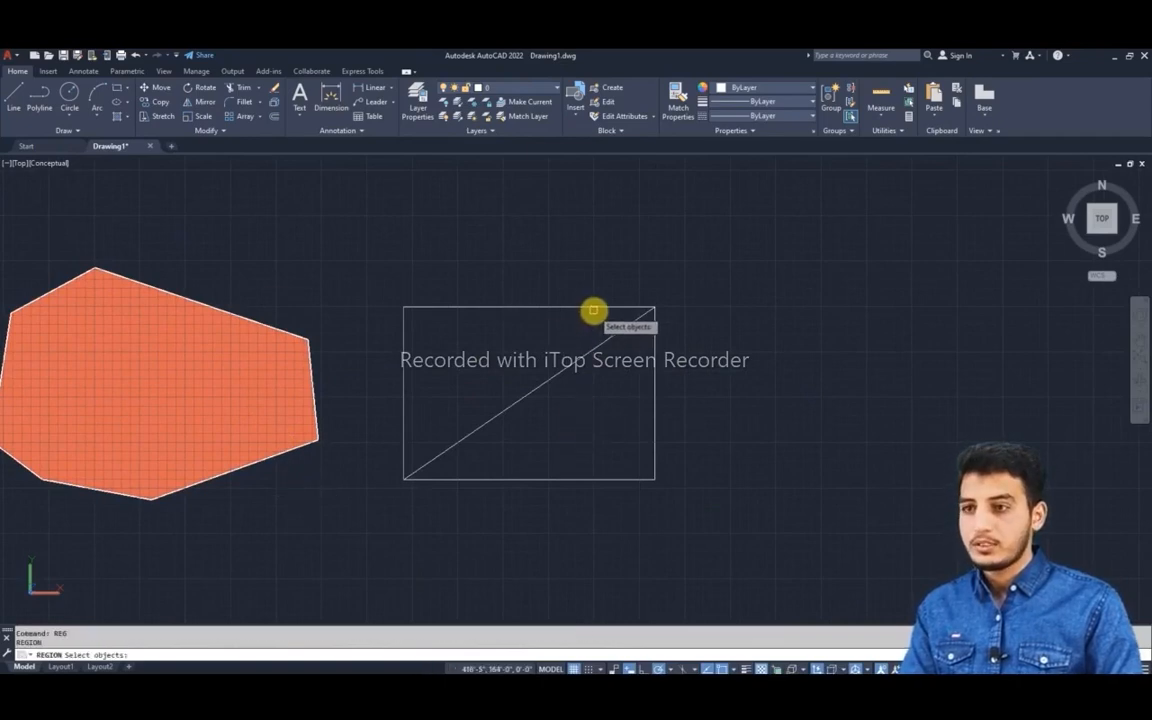
pyautogui.click(594, 311)
pyautogui.press('Return')
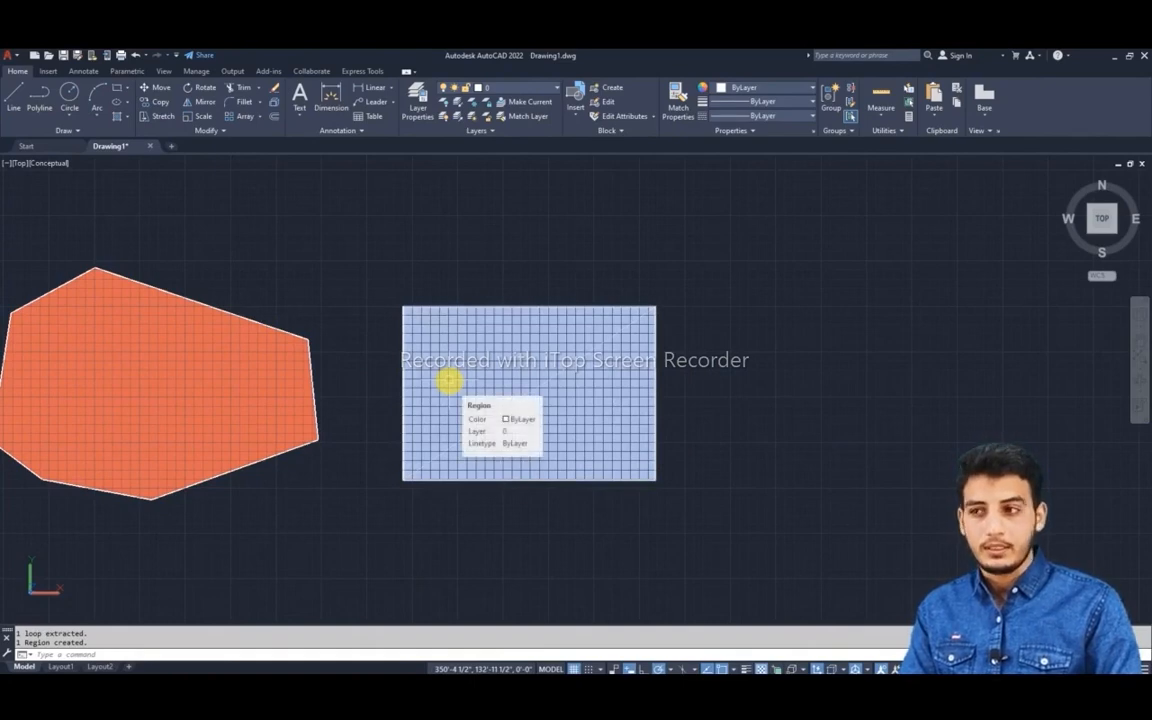
pyautogui.moveTo(416, 373); pyautogui.dragTo(602, 368, button='middle')
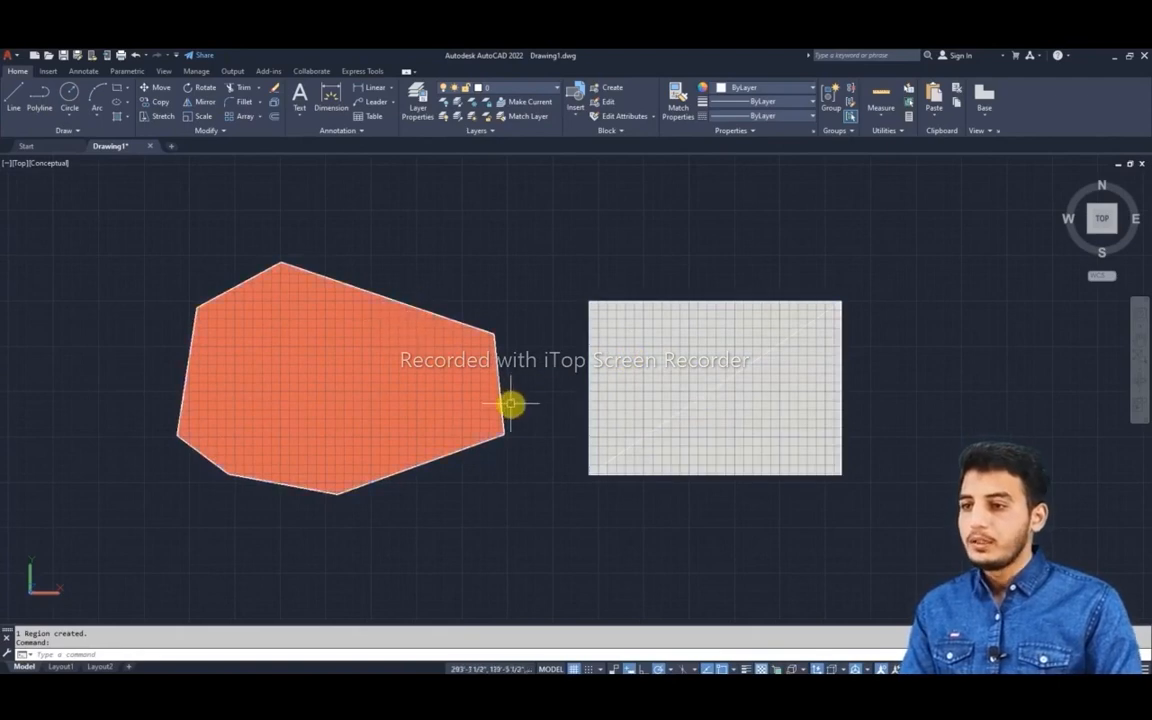
# Draw an irregular outline of eight connected line segments beyond the rectangle, with the first and last segments crossing each other.
pyautogui.moveTo(510, 403)
pyautogui.mouseDown(button='middle')
pyautogui.moveTo(427, 352)
pyautogui.moveTo(332, 350)
pyautogui.mouseUp(button='middle')
pyautogui.write('l')
pyautogui.press('Return')
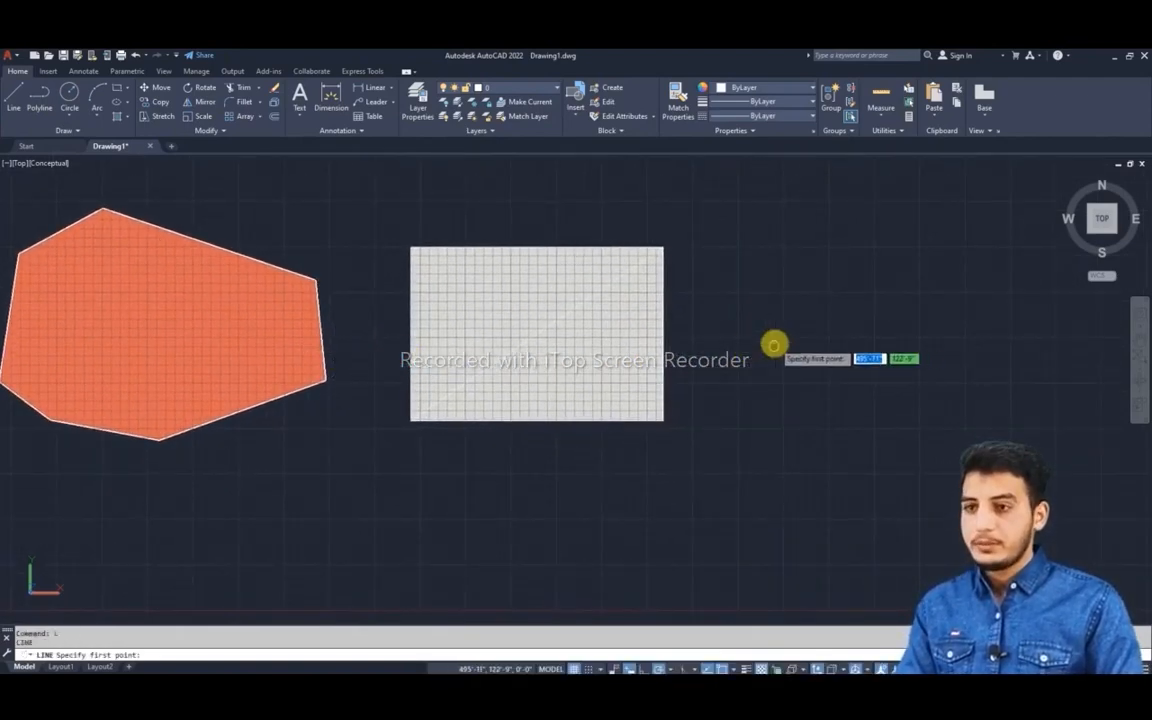
pyautogui.moveTo(810, 304); pyautogui.dragTo(499, 347, button='middle')
pyautogui.click(500, 337)
pyautogui.click(620, 241)
pyautogui.click(812, 276)
pyautogui.click(871, 428)
pyautogui.click(826, 548)
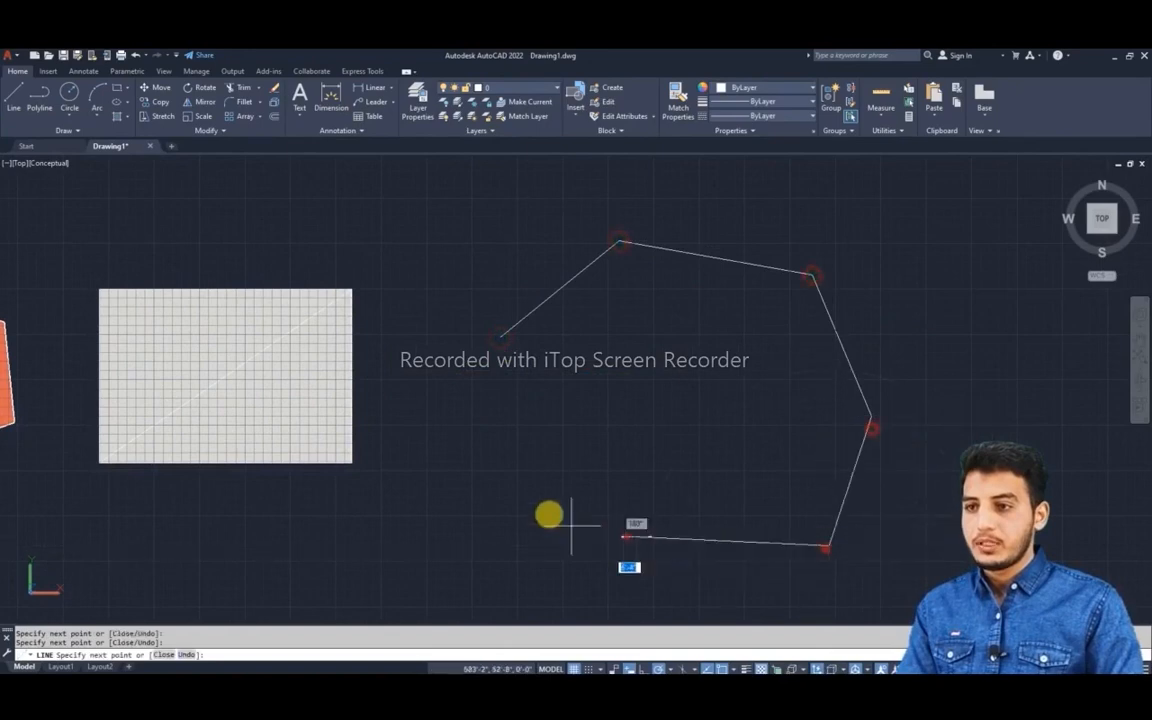
pyautogui.click(515, 489)
pyautogui.click(542, 255)
pyautogui.press('Return')
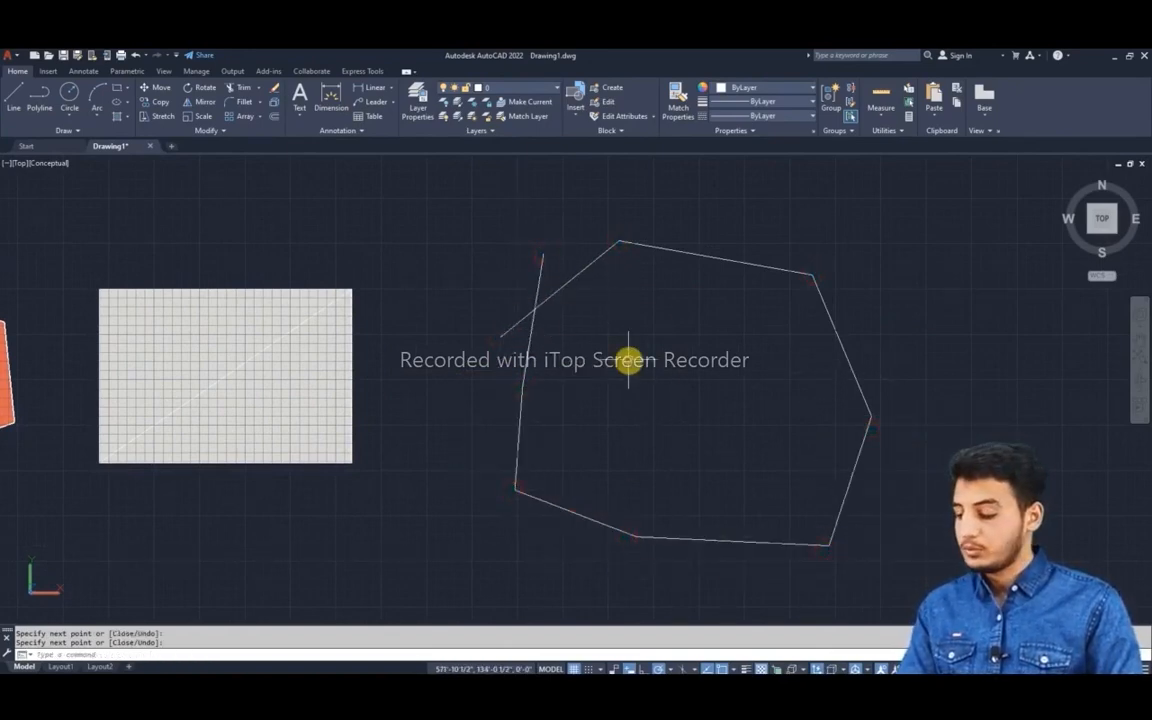
# Try to convert all lines of the outline with the crossing ends into a region.
pyautogui.write('reg')
pyautogui.press('Return')
pyautogui.click(935, 228)
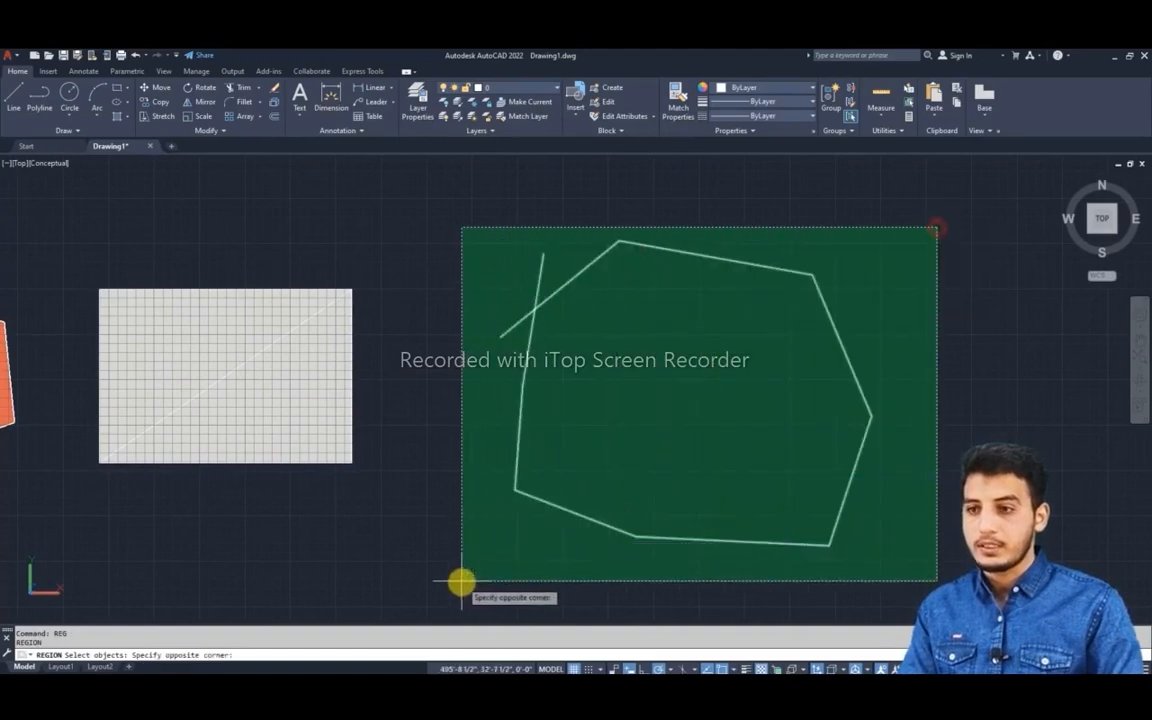
pyautogui.click(461, 580)
pyautogui.press('Return')
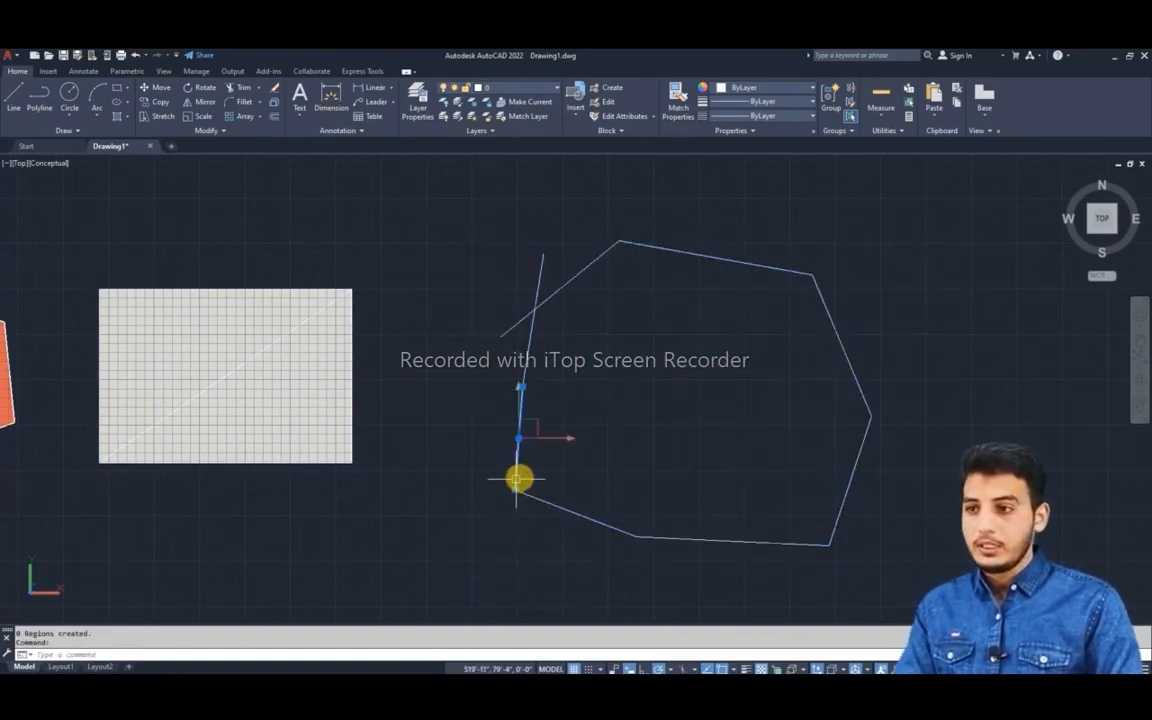
pyautogui.press('Escape')
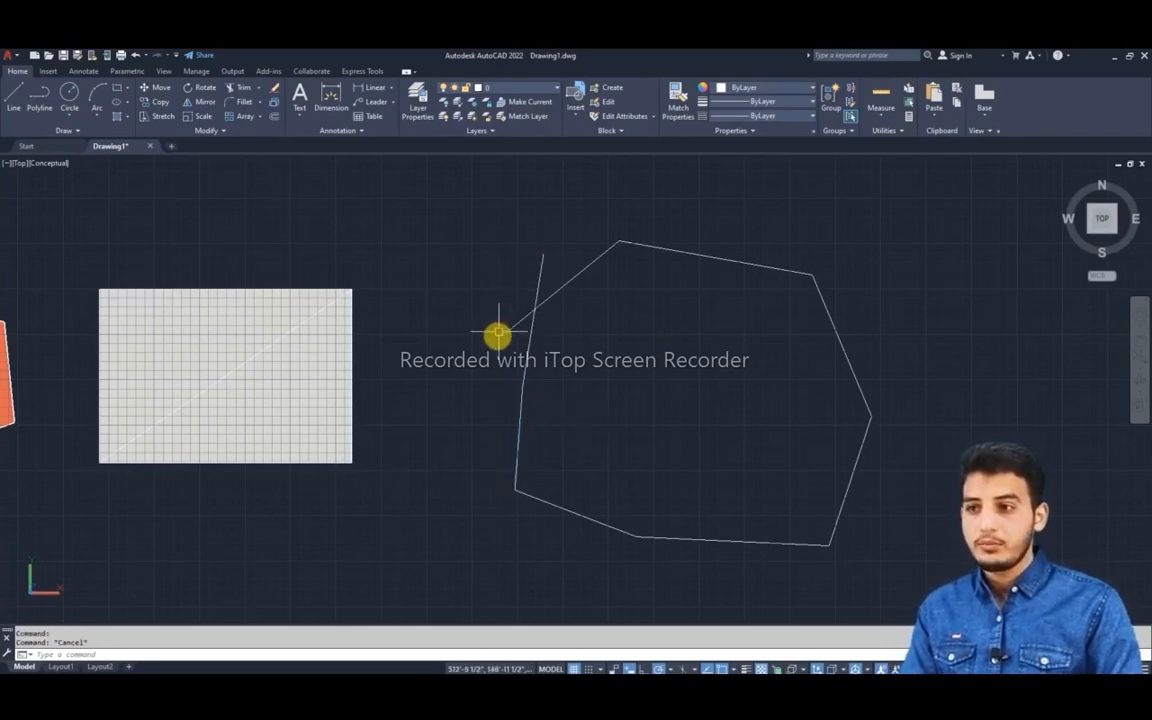
# Trim the two line ends that extend past the crossing point so the irregular outline is closed.
pyautogui.scroll(2, 532, 283)
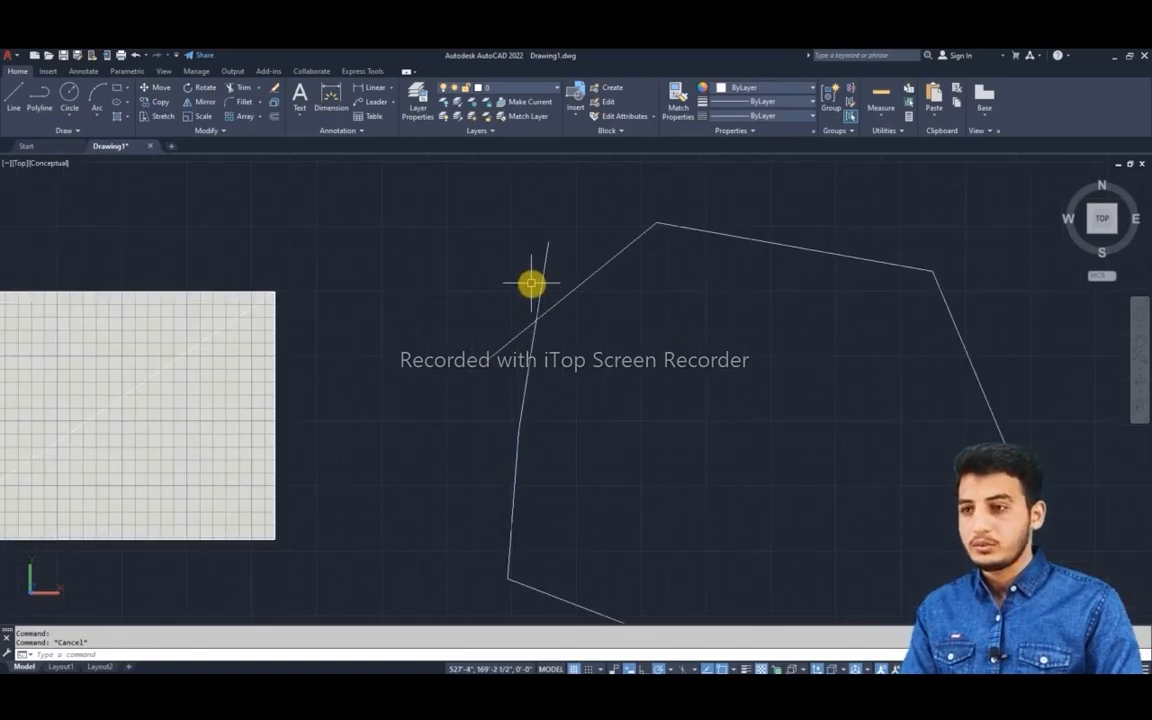
pyautogui.write('tr')
pyautogui.press('Return')
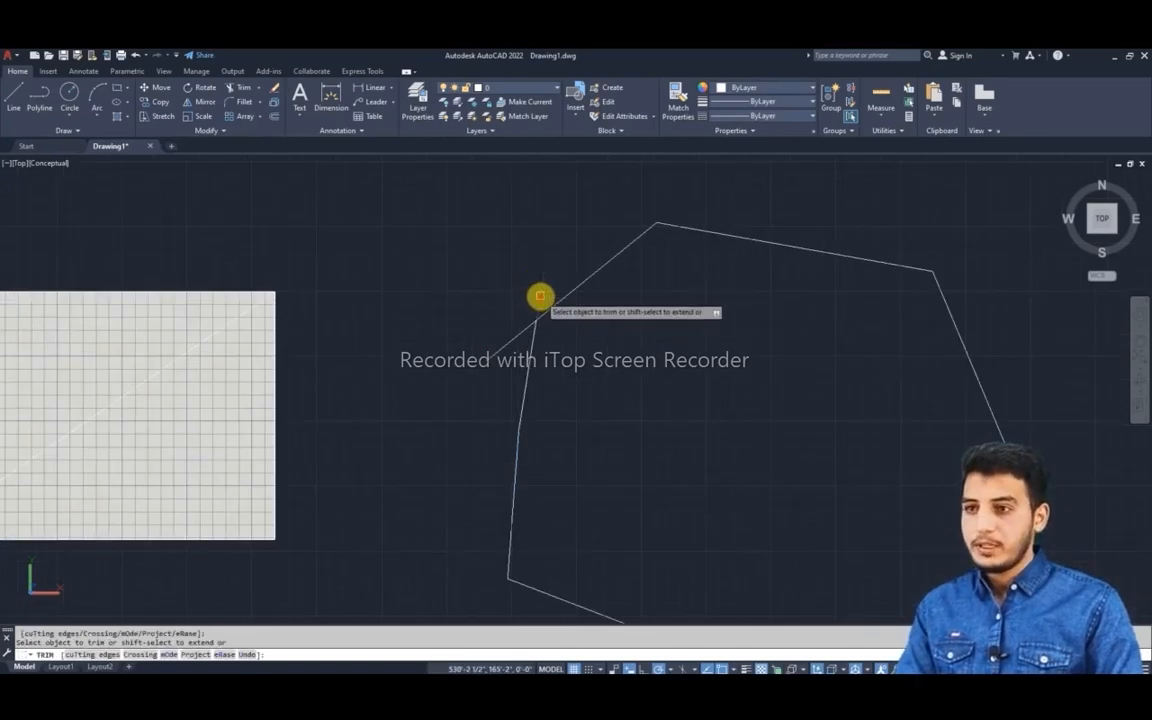
pyautogui.click(540, 297)
pyautogui.click(513, 340)
pyautogui.scroll(-2, 676, 379)
pyautogui.moveTo(678, 380); pyautogui.dragTo(457, 311, button='middle')
pyautogui.press('Escape')
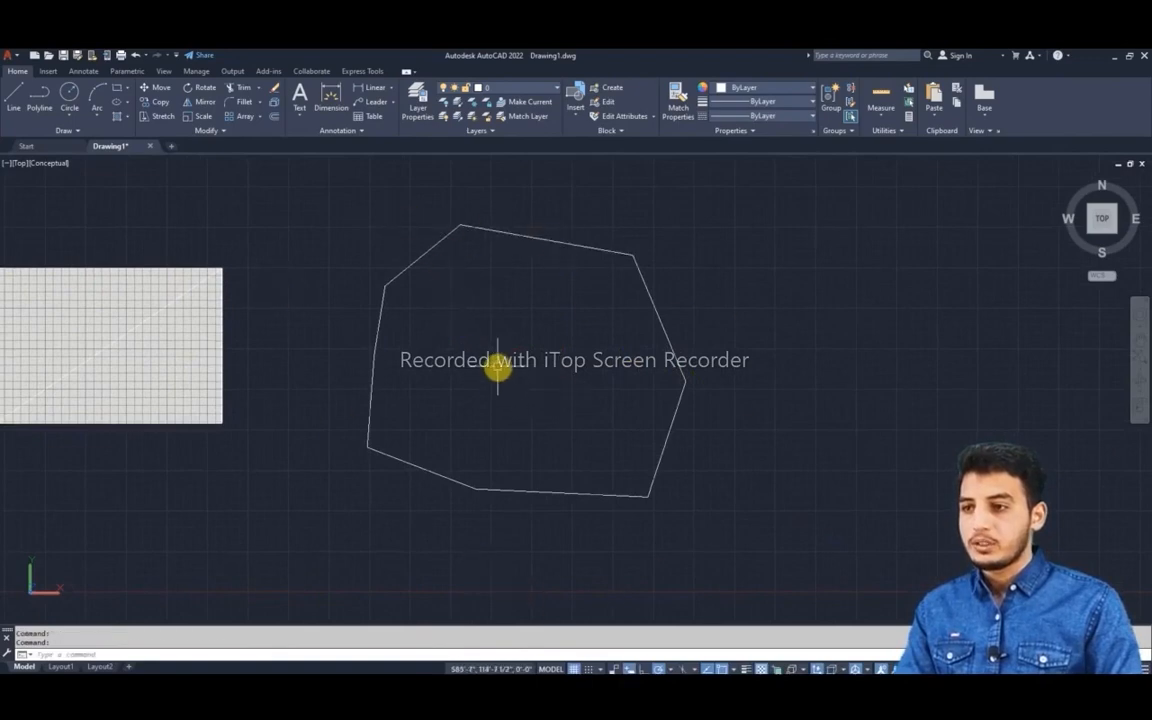
pyautogui.moveTo(496, 370); pyautogui.dragTo(504, 386, button='middle')
pyautogui.write('rec')
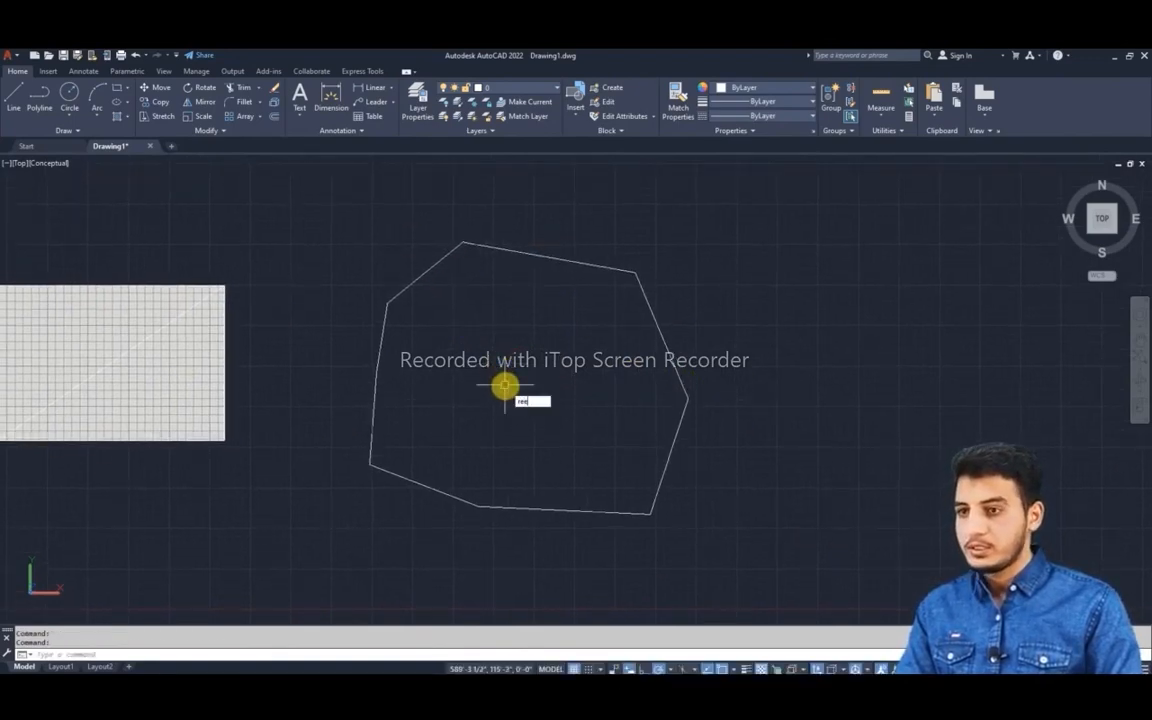
pyautogui.press('Escape')
pyautogui.press('Escape')
# Convert all lines of the trimmed, closed outline into a region.
pyautogui.write('reg')
pyautogui.press('Return')
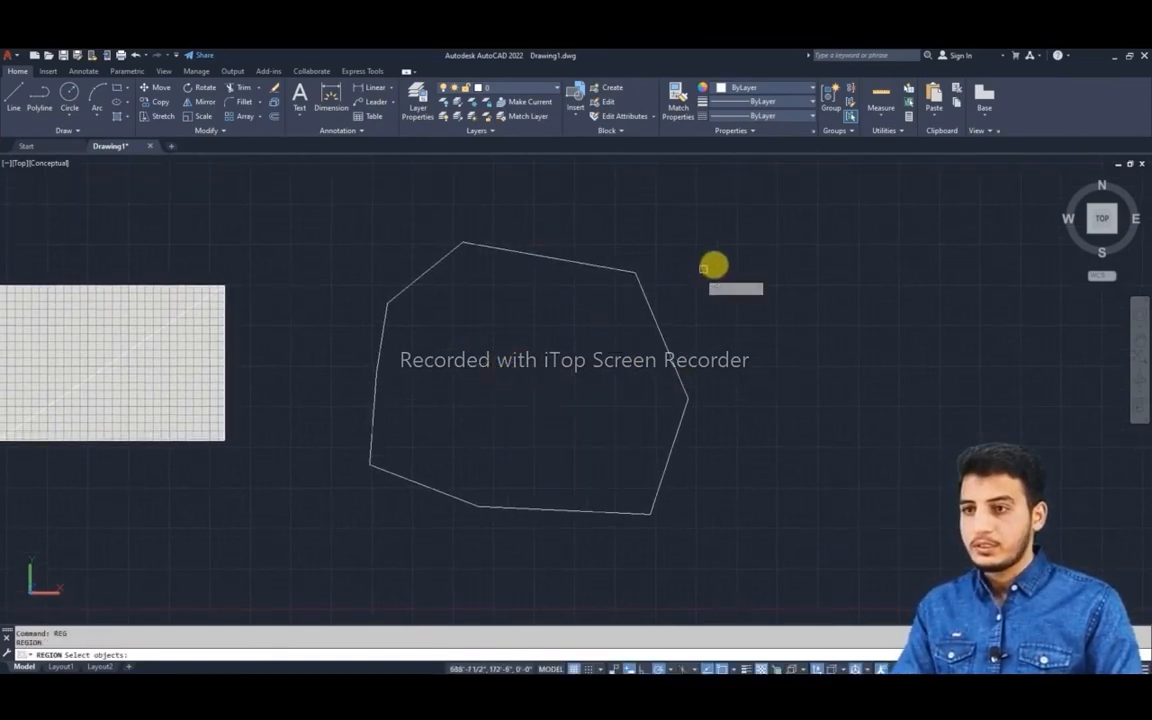
pyautogui.click(764, 239)
pyautogui.click(318, 548)
pyautogui.press('Return')
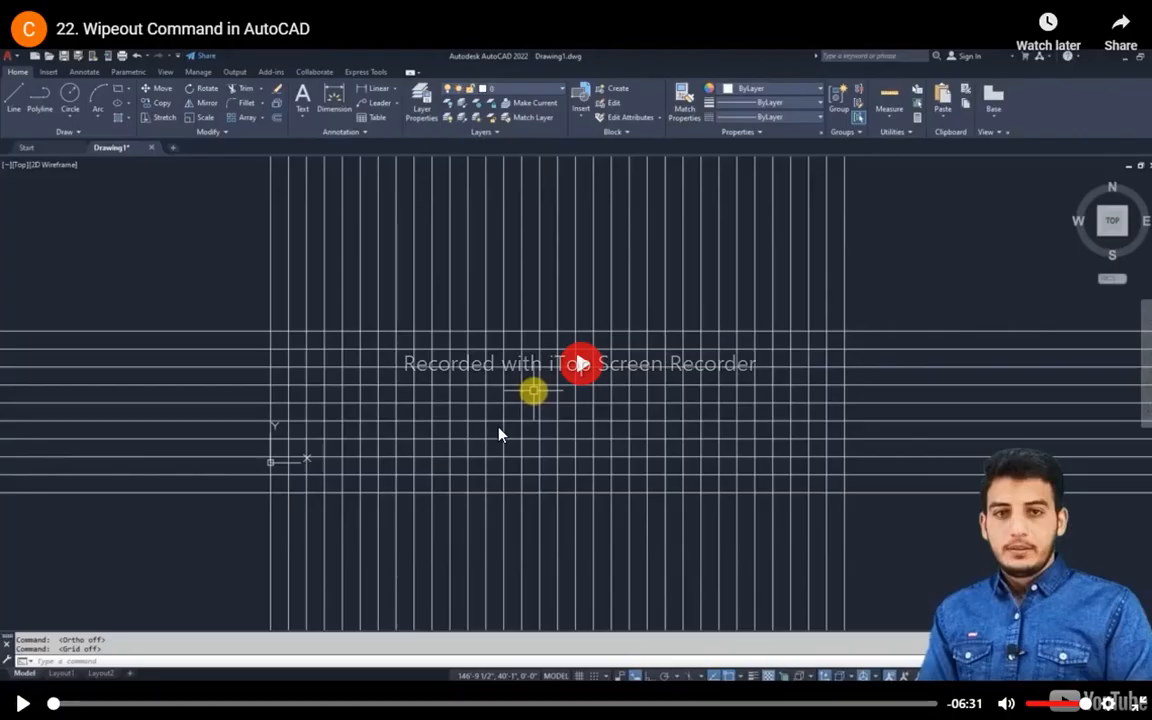
pyautogui.click(500, 434)
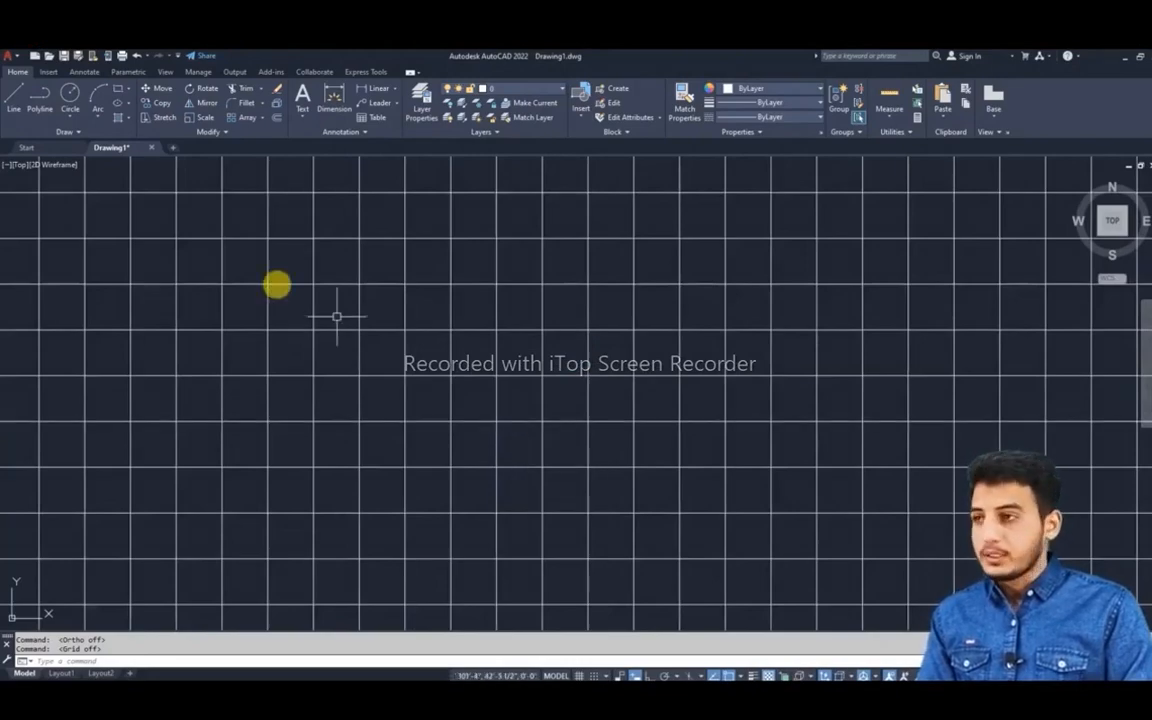
pyautogui.click(60, 130)
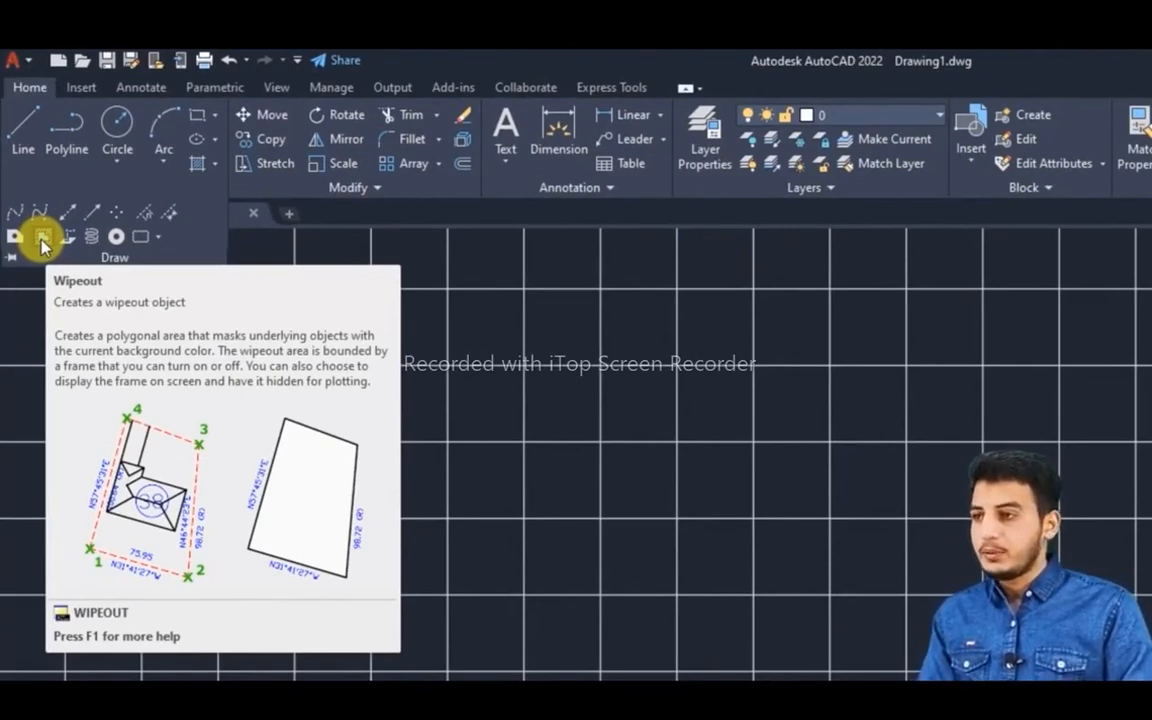
pyautogui.click(43, 245)
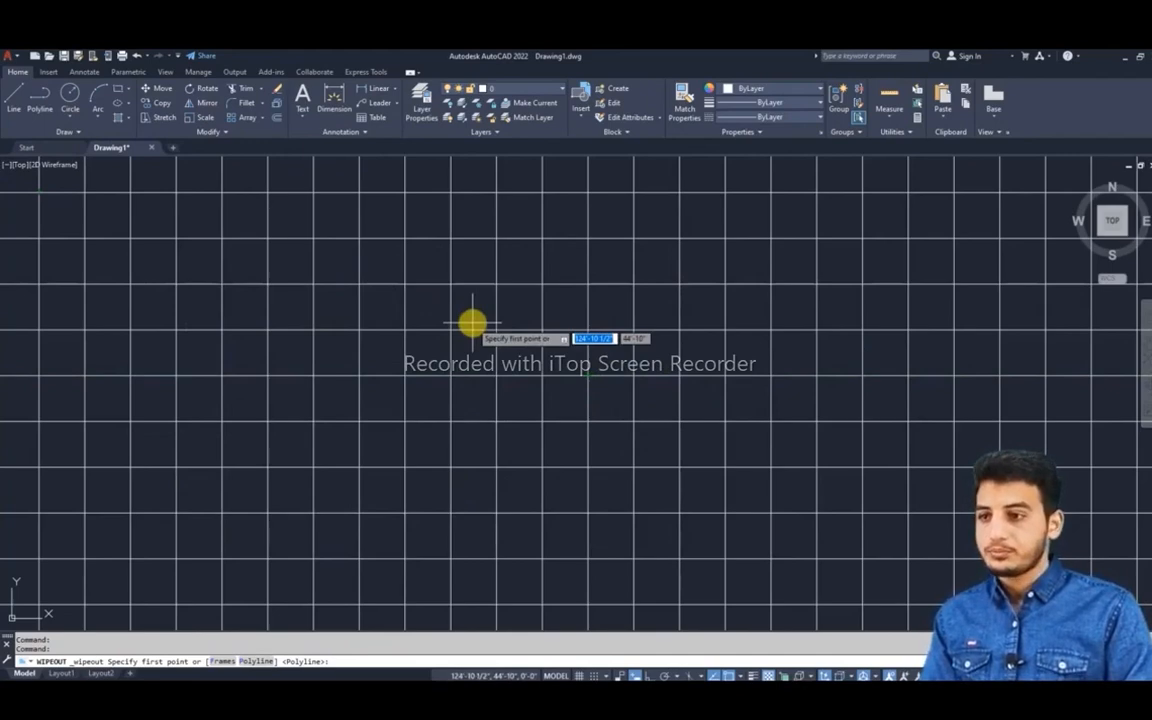
pyautogui.press('Escape')
# Draw an irregular five-sided wipeout over the line grid with its corners on grid intersections.
pyautogui.write('wip')
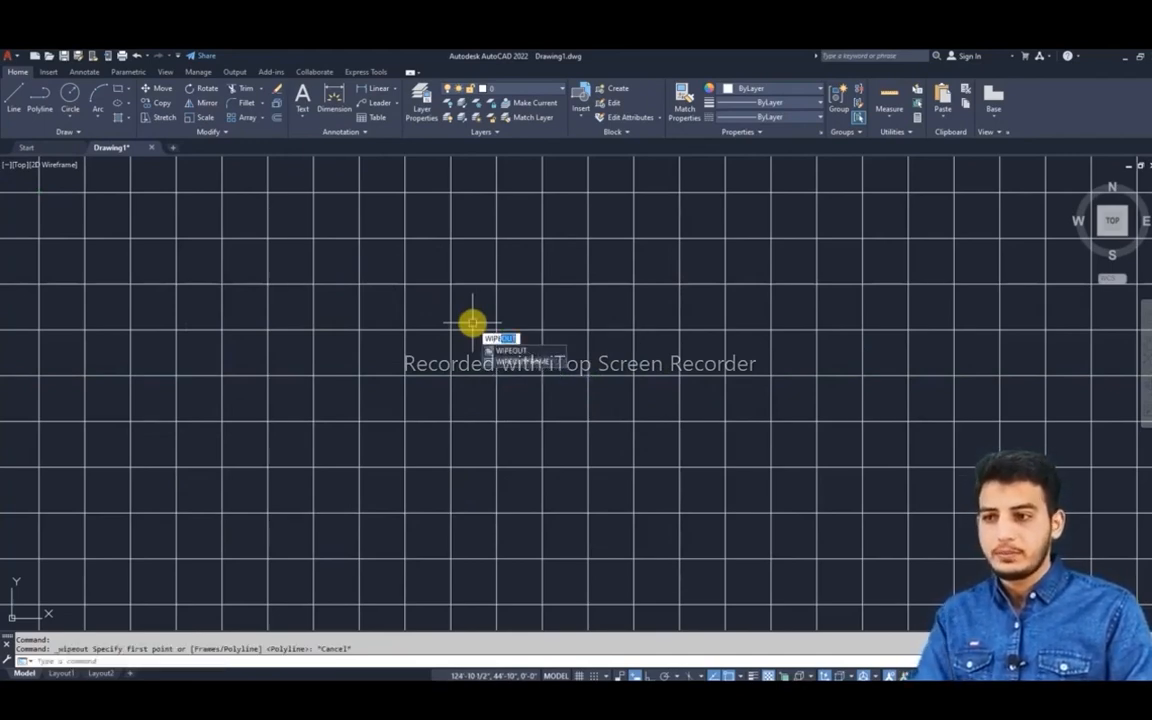
pyautogui.press('Return')
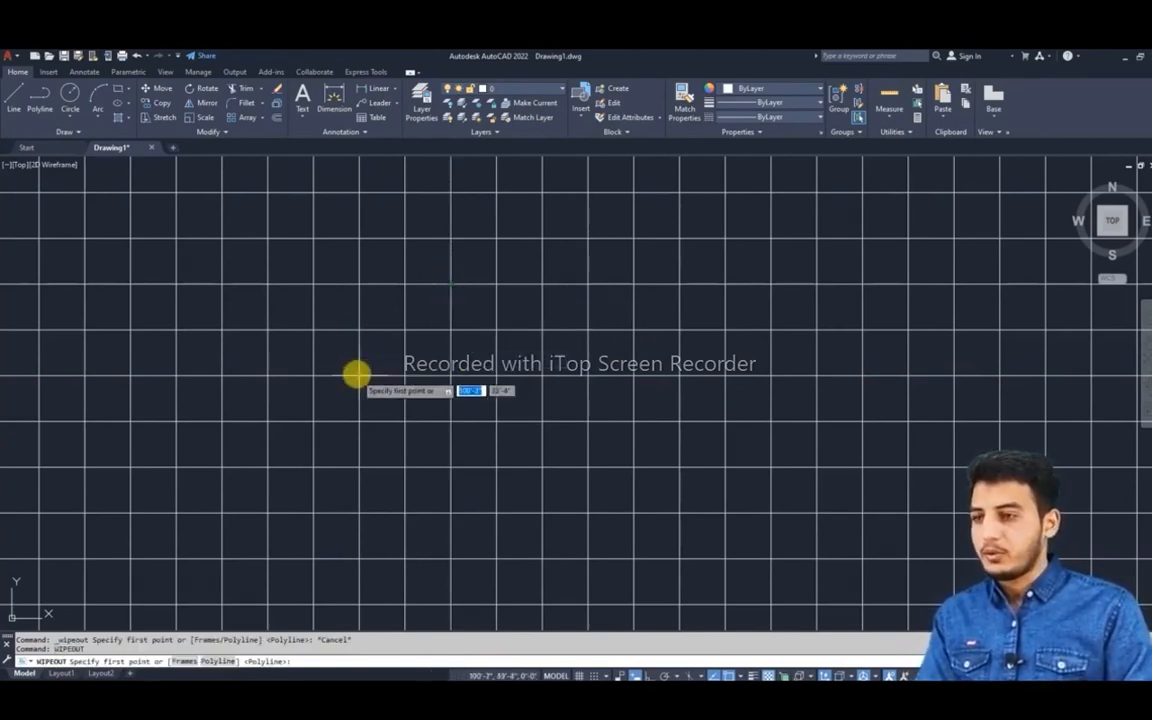
pyautogui.moveTo(388, 287); pyautogui.dragTo(297, 321, button='middle')
pyautogui.moveTo(430, 415); pyautogui.dragTo(440, 355, button='middle')
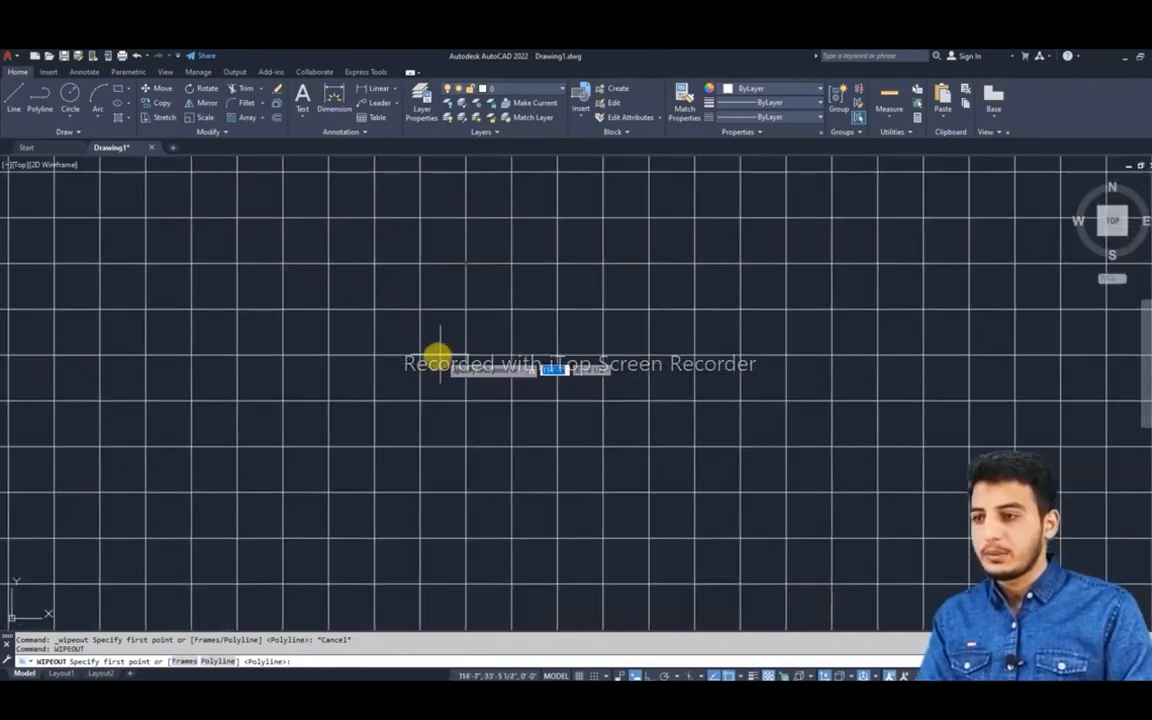
pyautogui.click(237, 311)
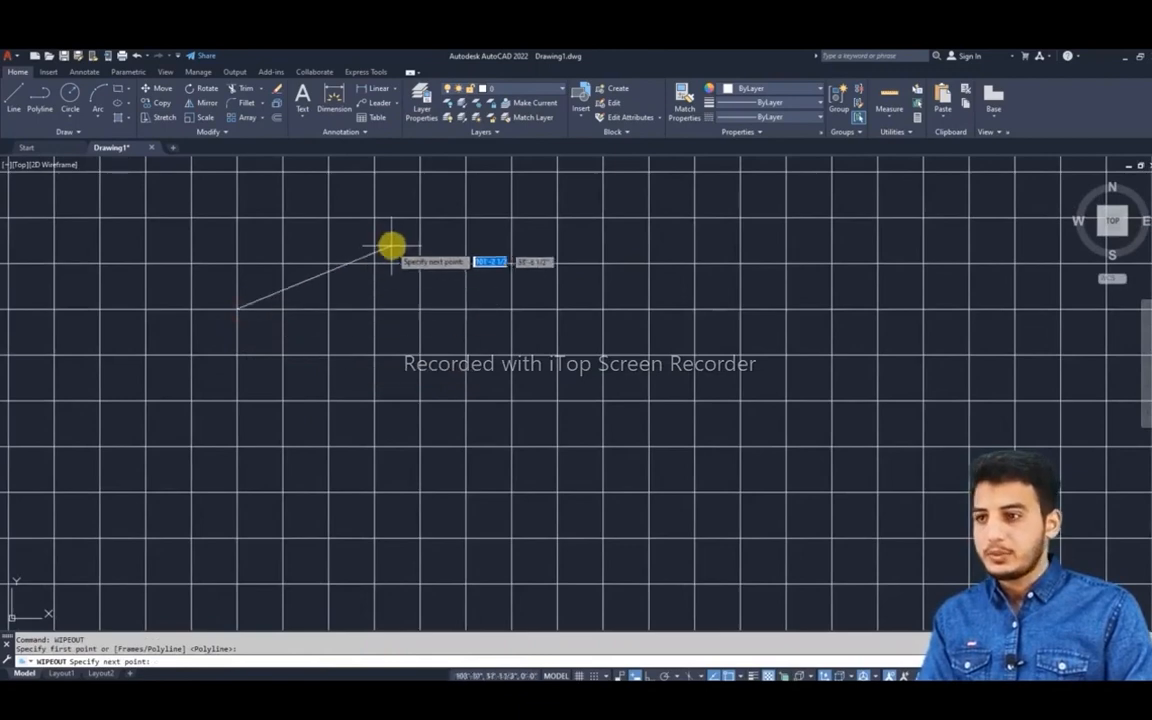
pyautogui.click(424, 263)
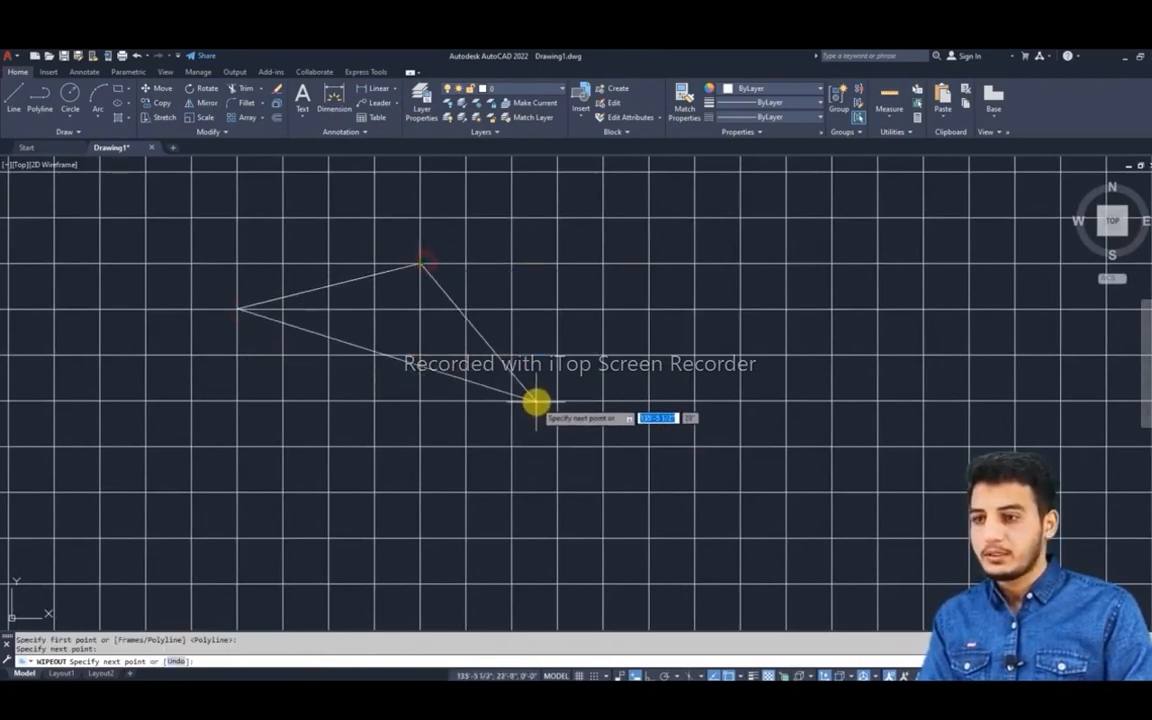
pyautogui.click(556, 403)
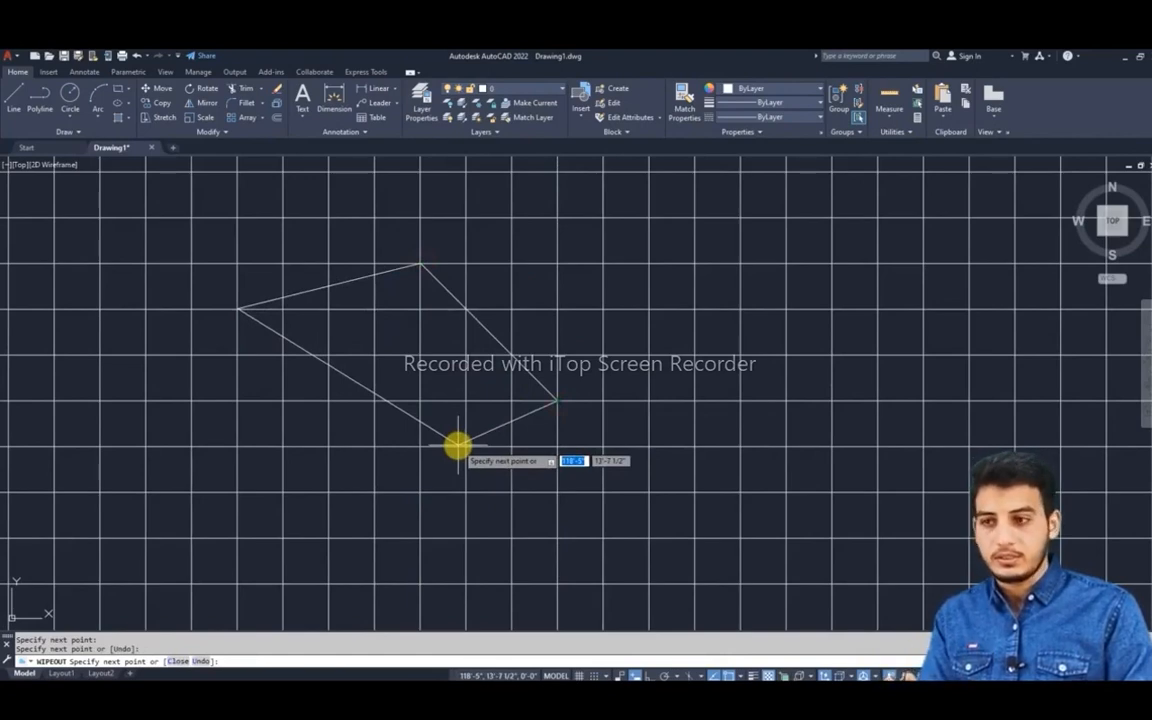
pyautogui.click(419, 450)
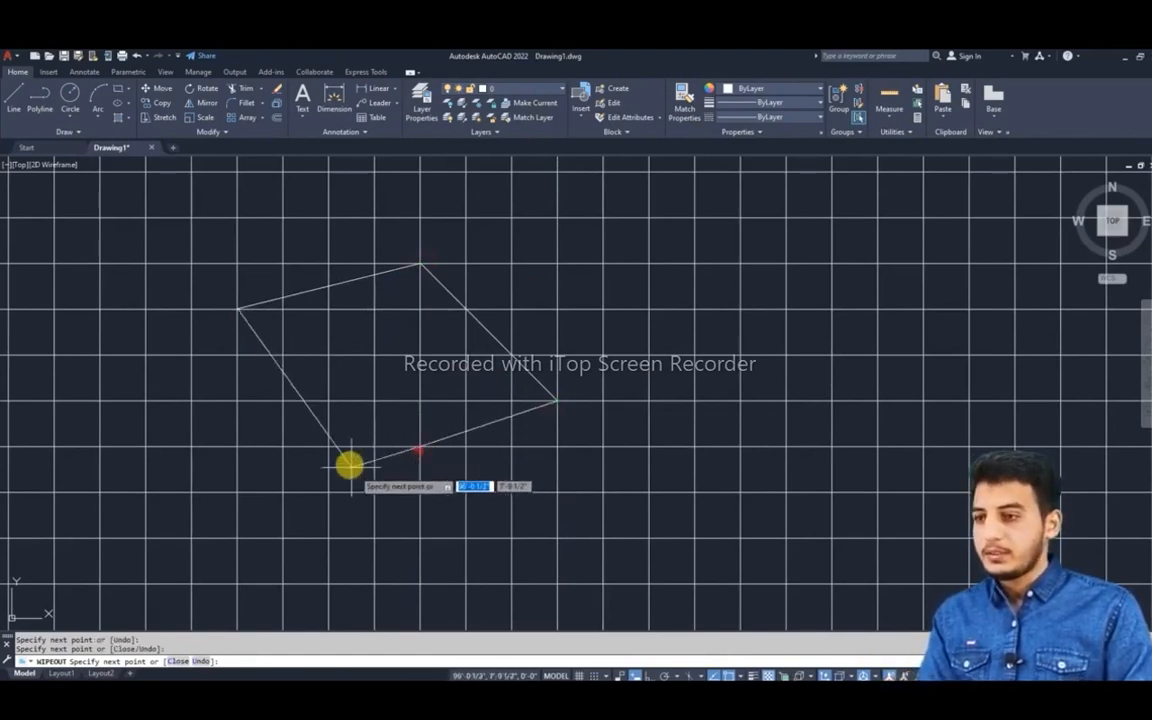
pyautogui.click(283, 401)
pyautogui.press('Return')
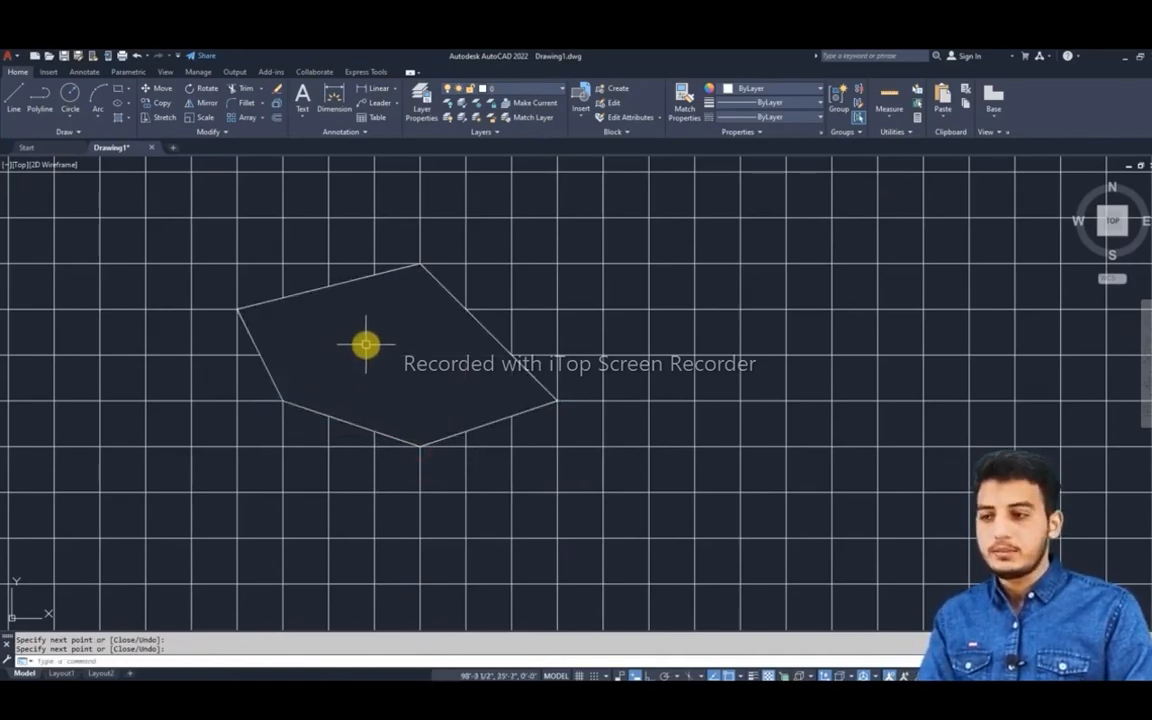
# Move the five-sided wipeout to another spot further right on the line grid.
pyautogui.moveTo(365, 342); pyautogui.dragTo(479, 348, button='middle')
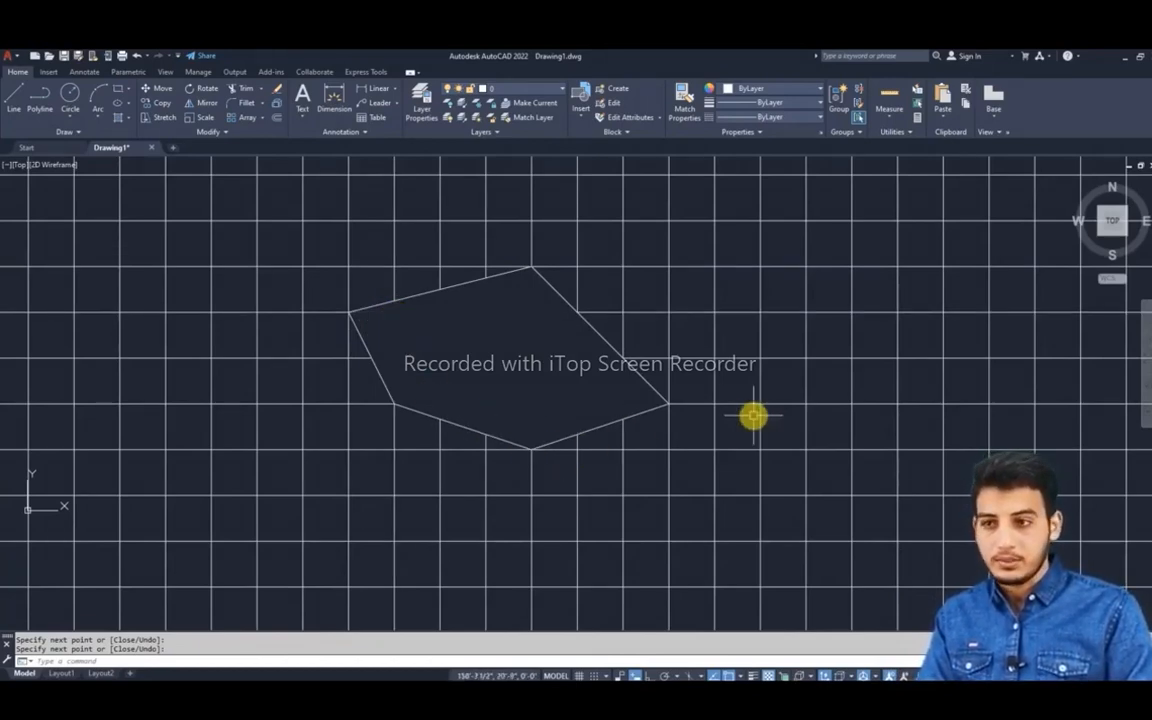
pyautogui.scroll(2, 733, 391)
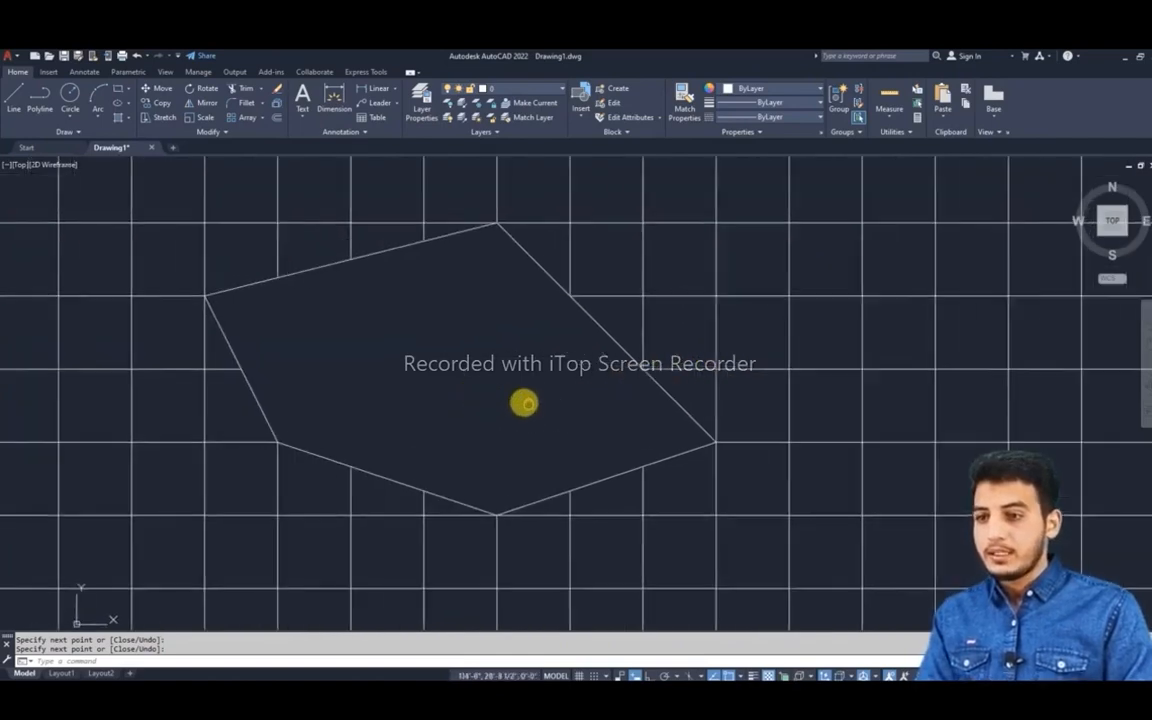
pyautogui.moveTo(527, 404); pyautogui.dragTo(565, 411, button='middle')
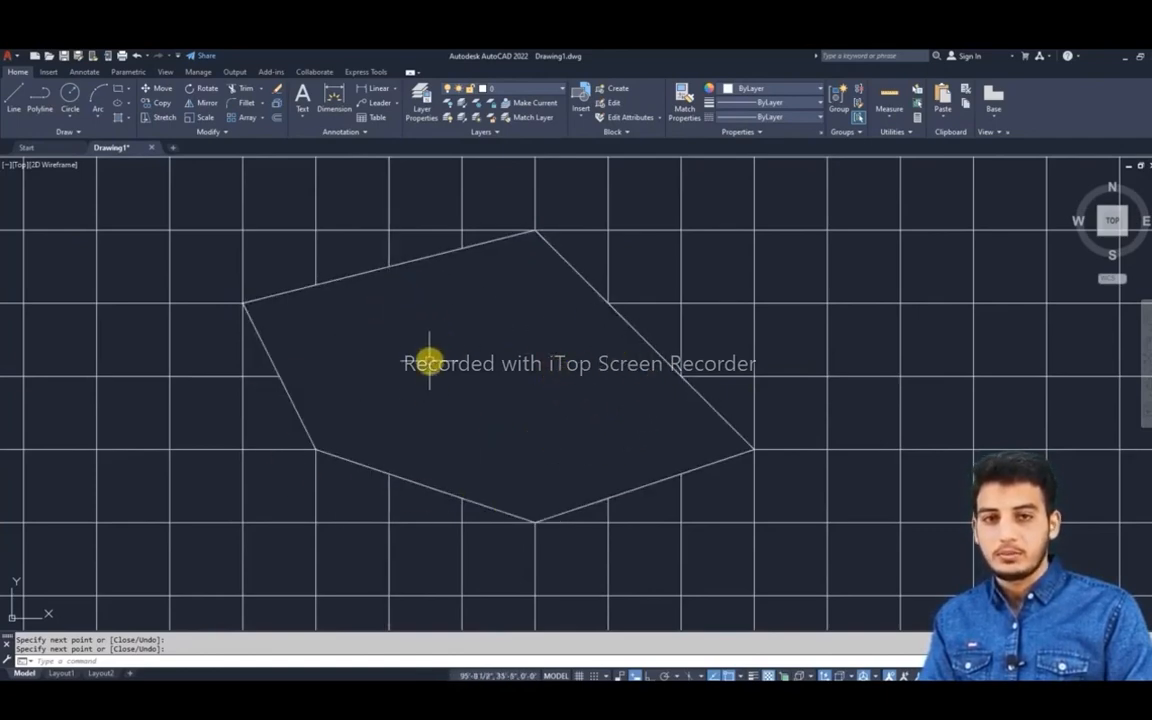
pyautogui.click(380, 470)
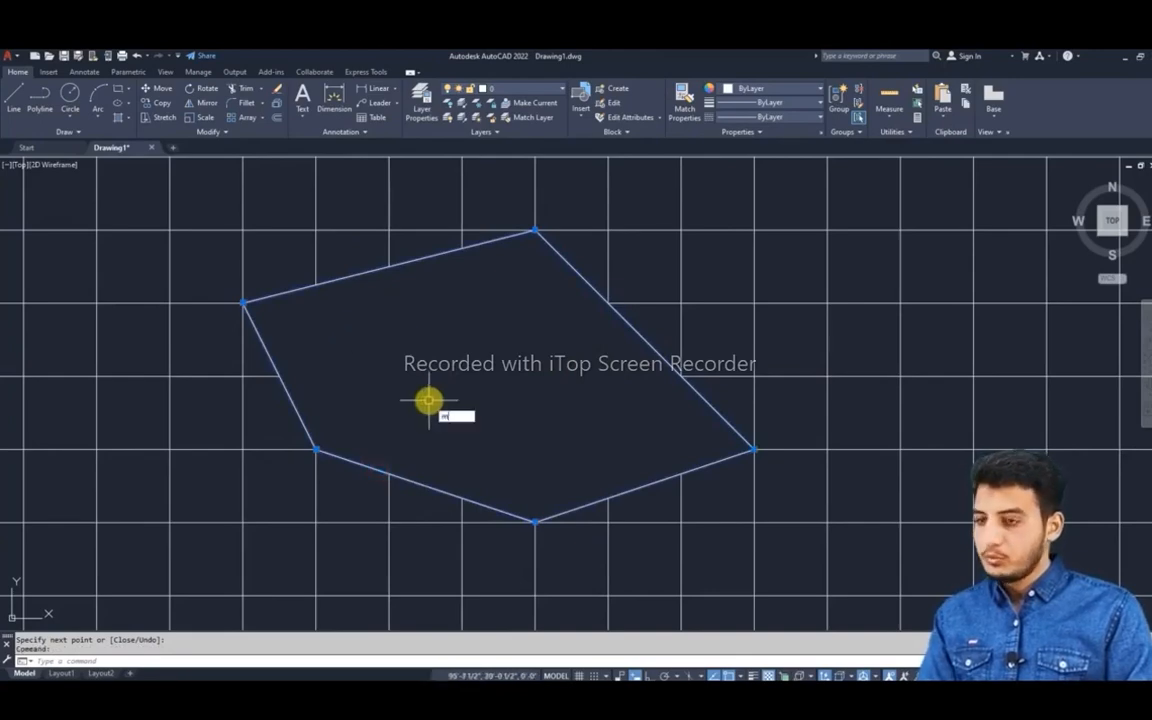
pyautogui.write('m')
pyautogui.scroll(-4, 428, 400)
pyautogui.press('Return')
pyautogui.click(388, 401)
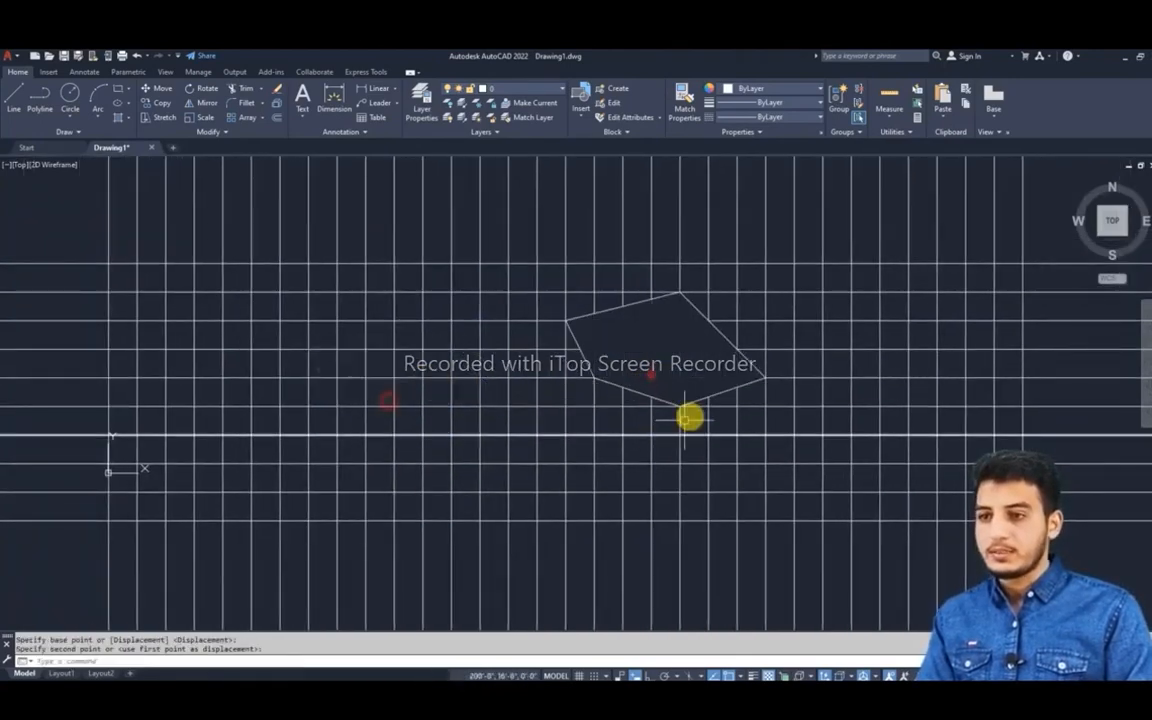
pyautogui.scroll(3, 605, 427)
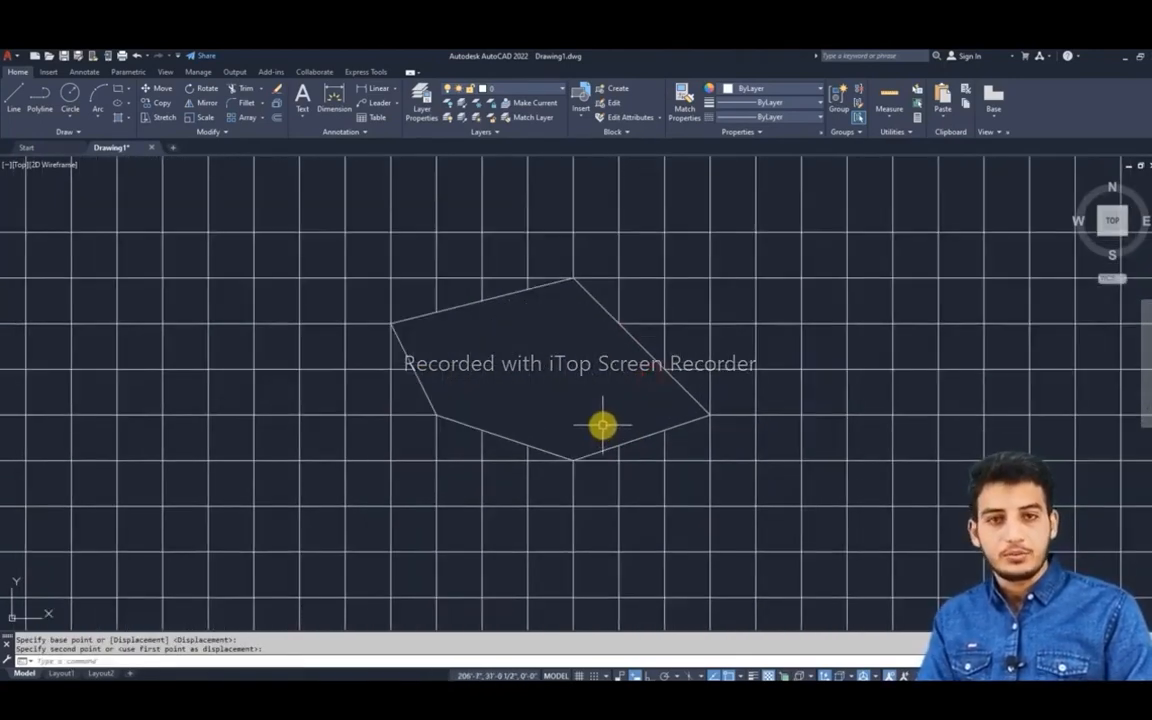
# Turn the wipeout frames OFF with the Frames option of the Wipeout command.
pyautogui.click(65, 131)
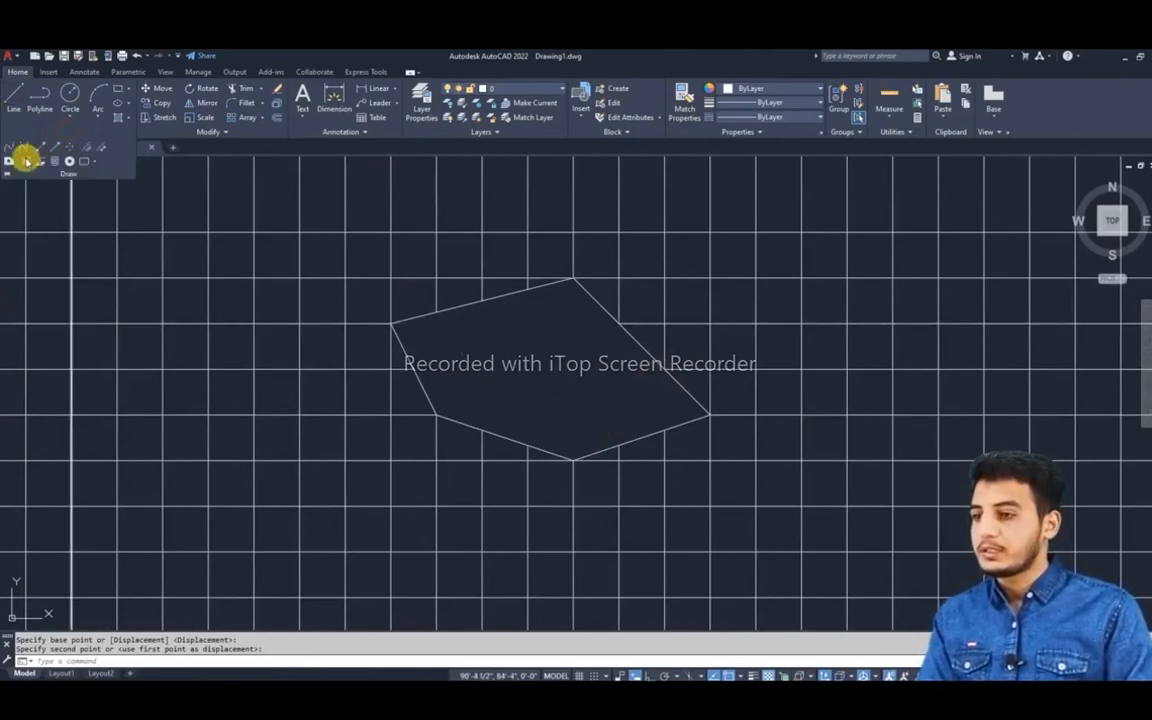
pyautogui.click(27, 160)
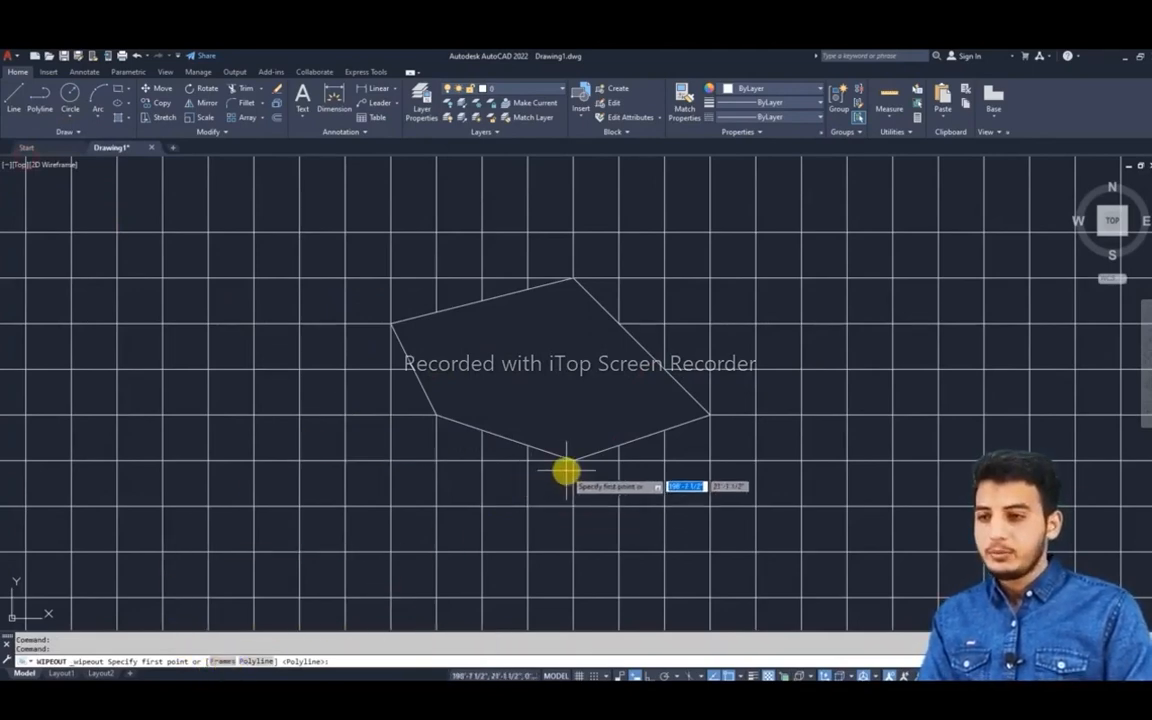
pyautogui.scroll(4, 566, 471)
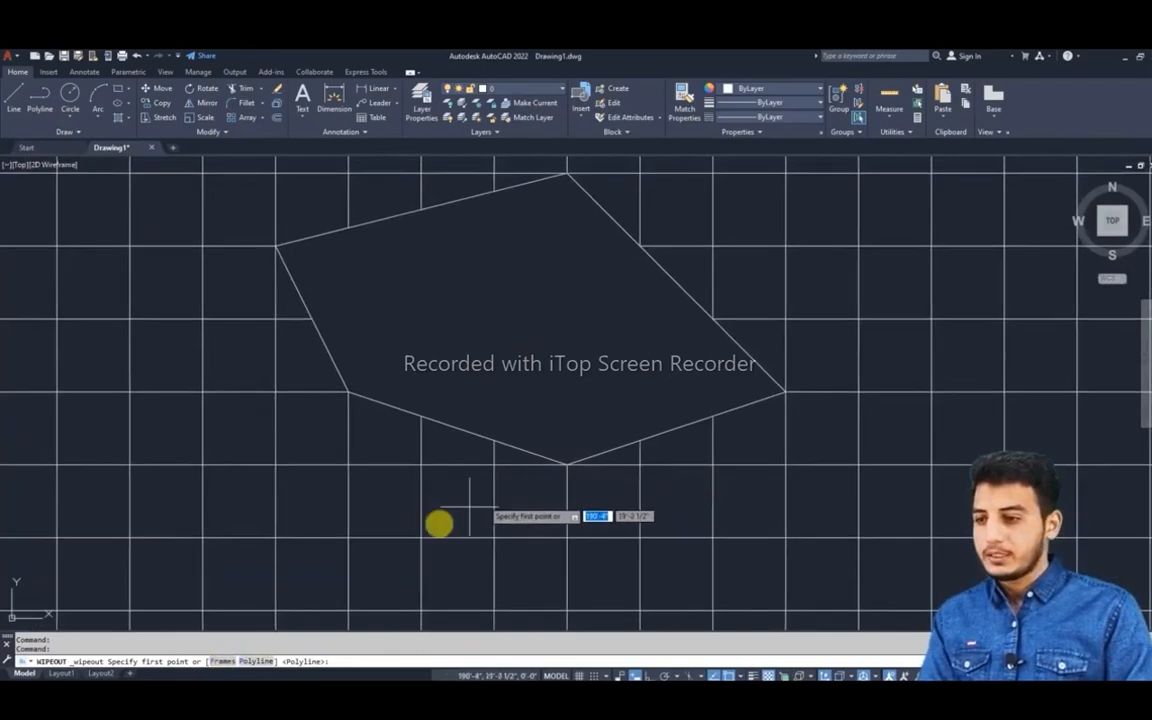
pyautogui.click(222, 661)
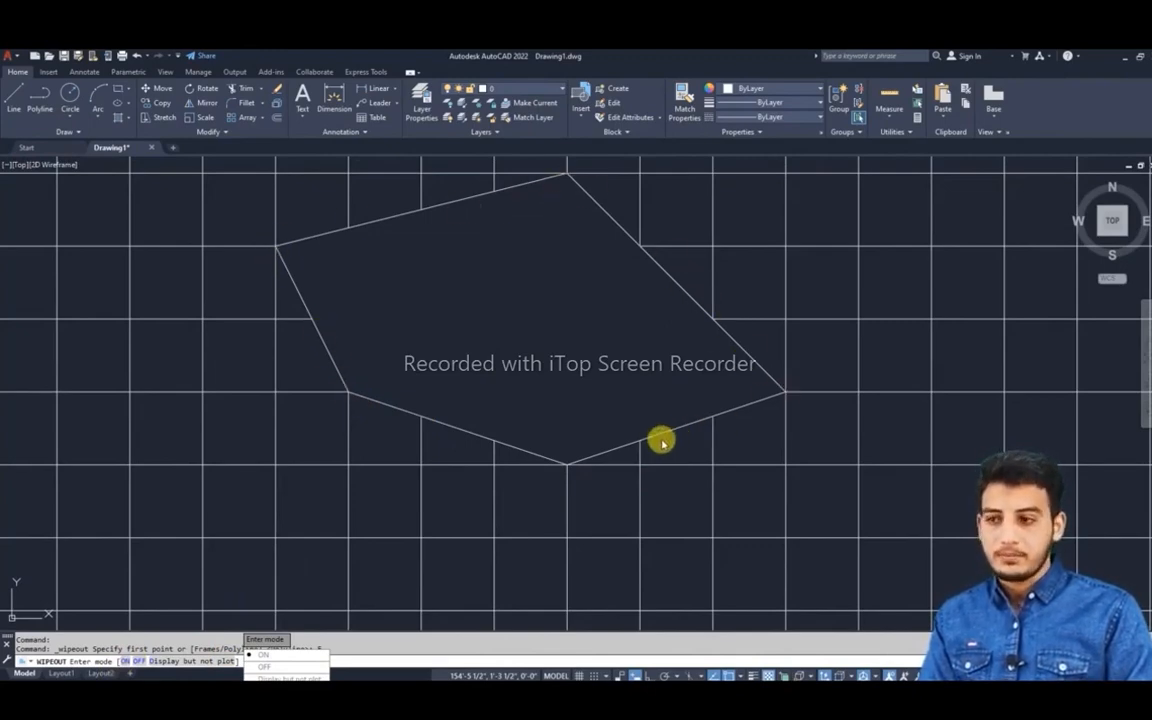
pyautogui.click(262, 666)
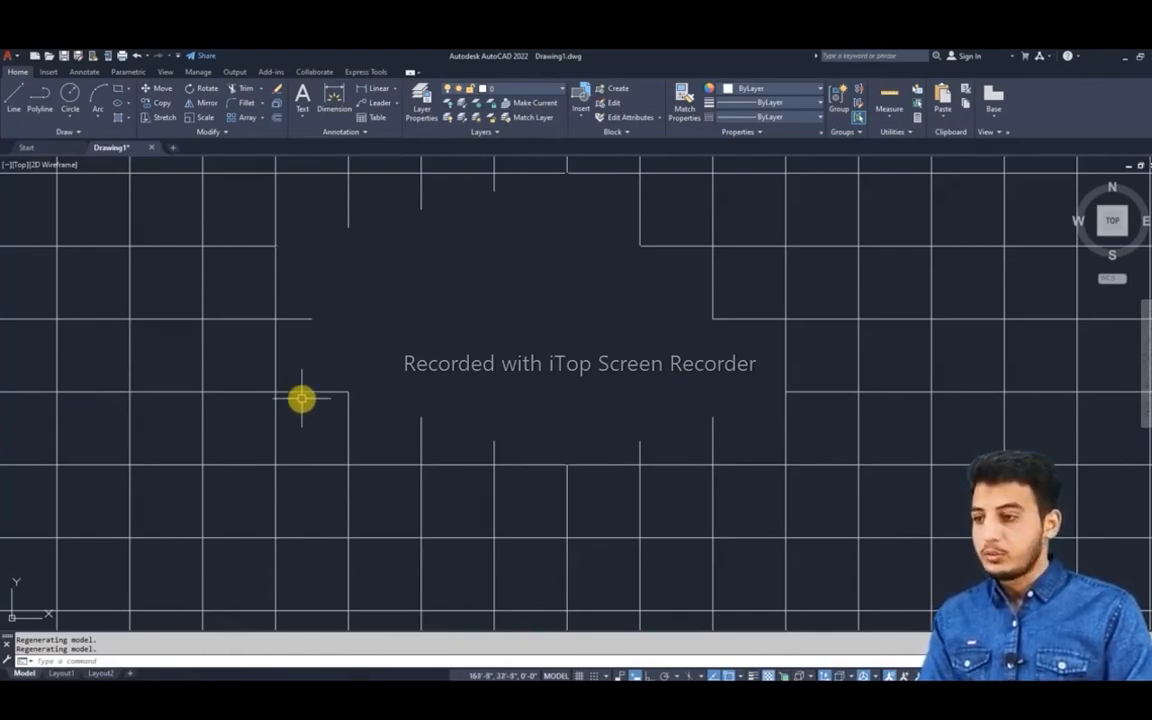
# Turn the wipeout frames back ON with the Frames option of the Wipeout command.
pyautogui.write('exipeout')
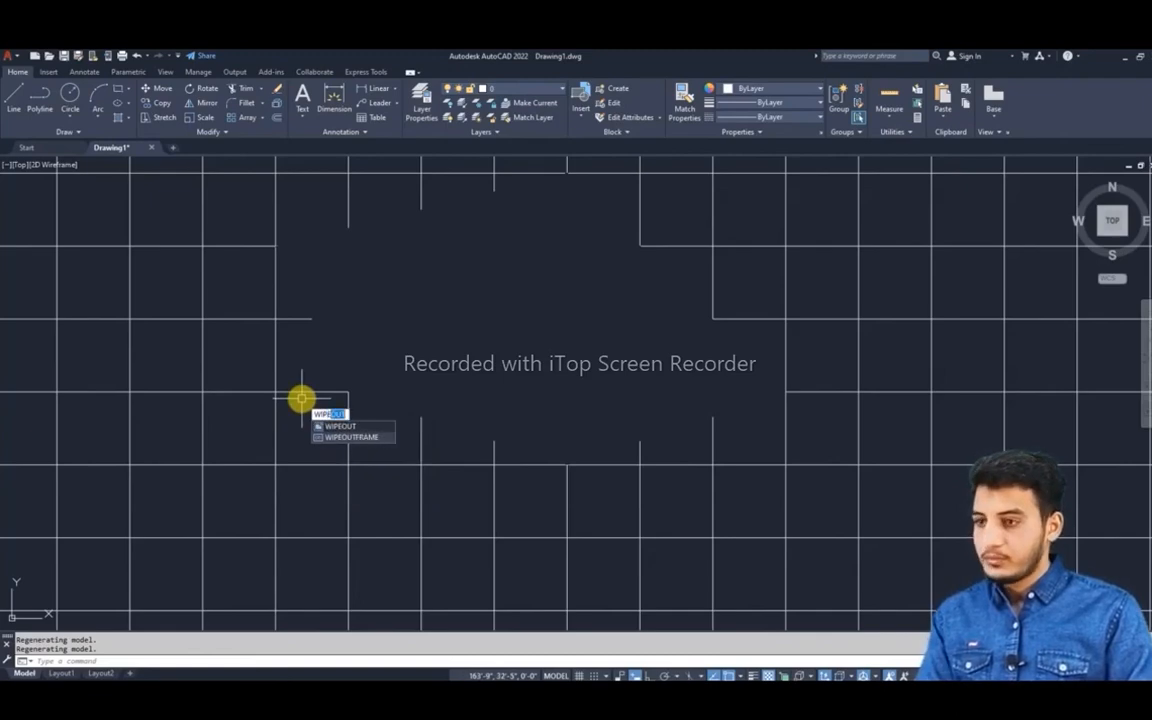
pyautogui.press('Return')
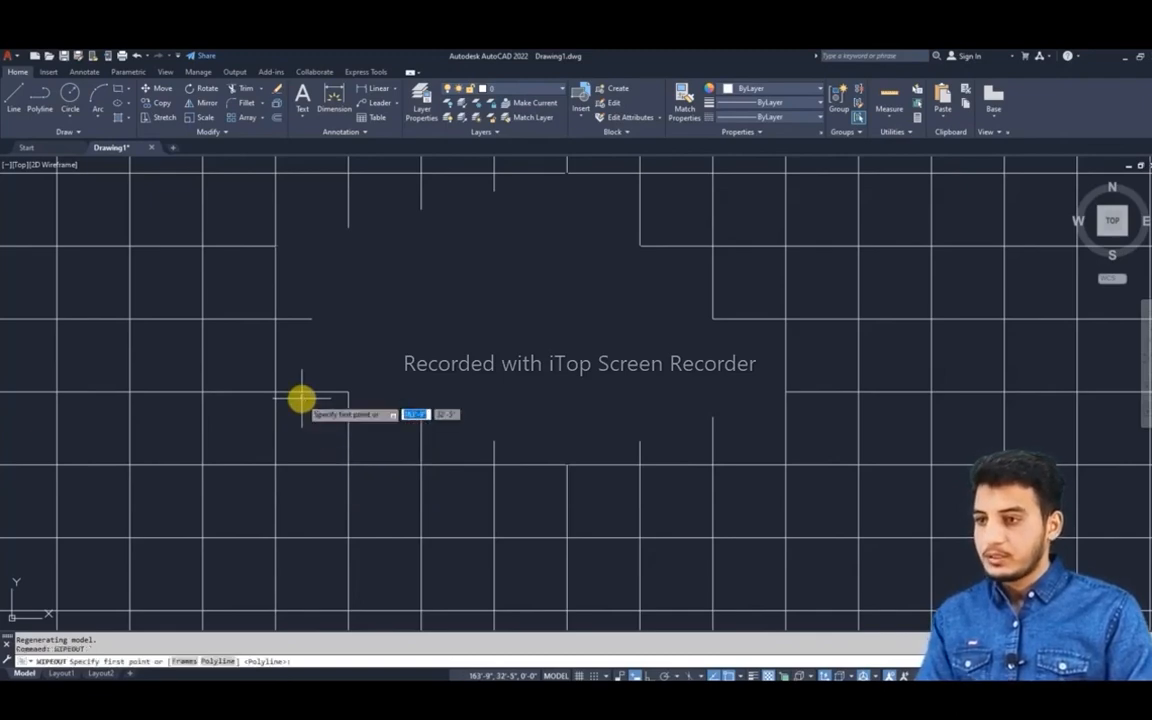
pyautogui.click(187, 662)
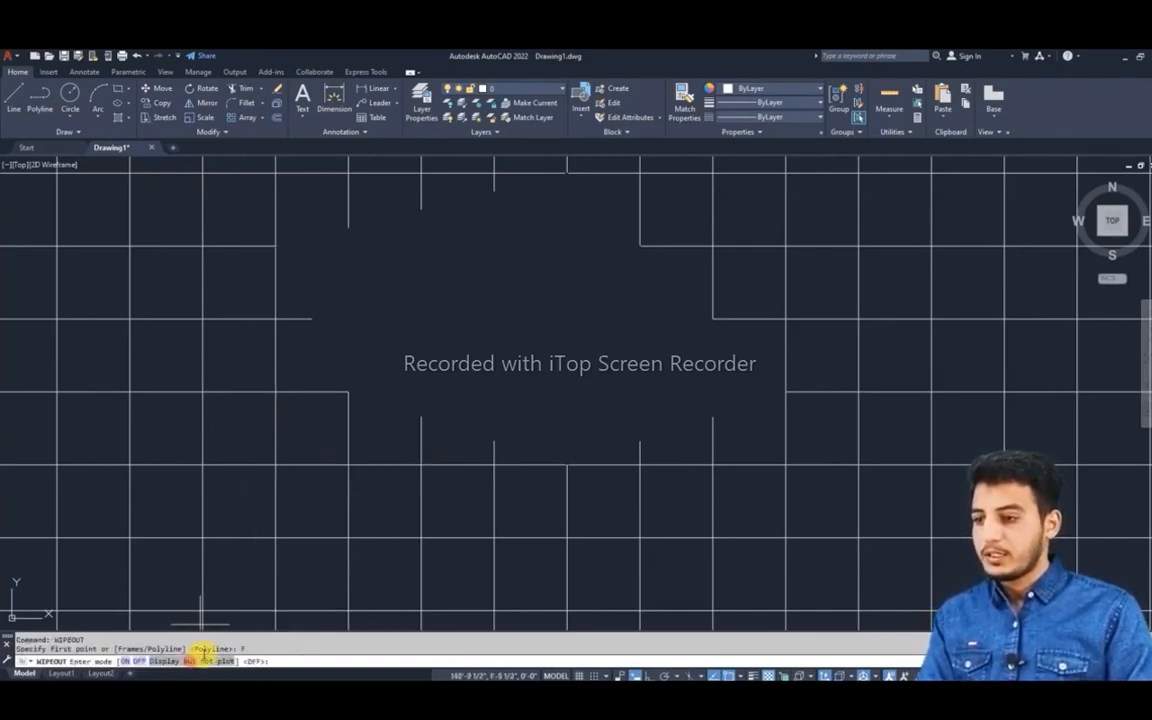
pyautogui.click(124, 662)
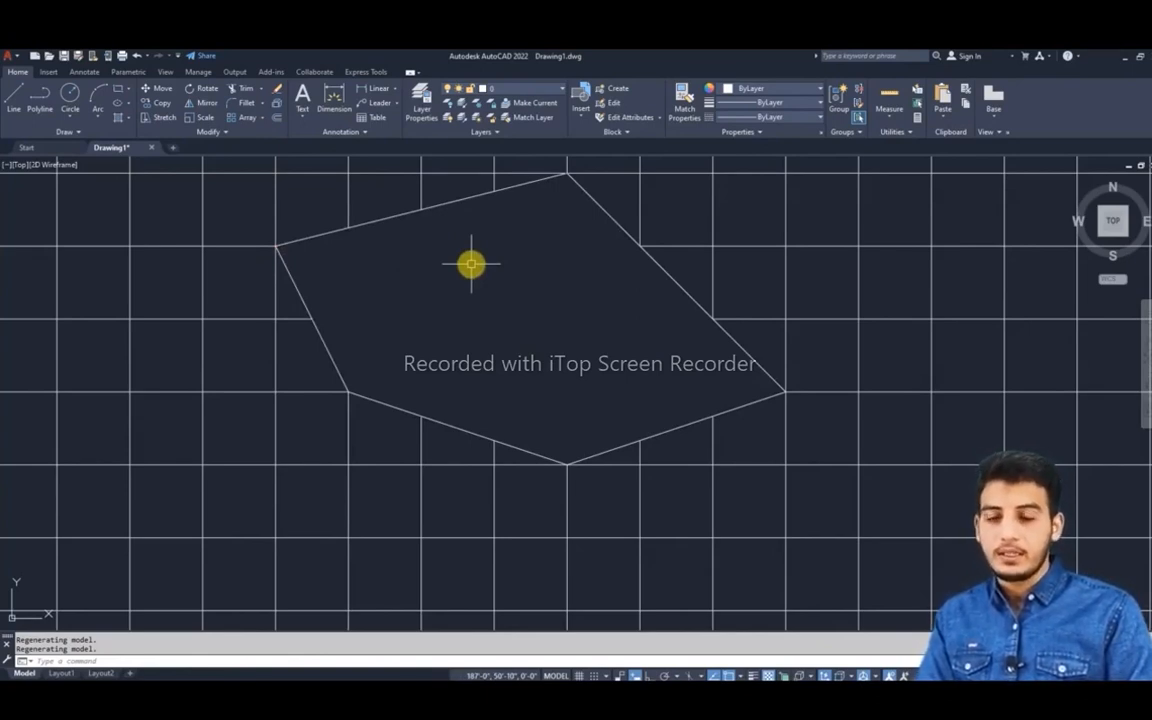
# Set the wipeout frames mode to Display but not plot.
pyautogui.write('wip')
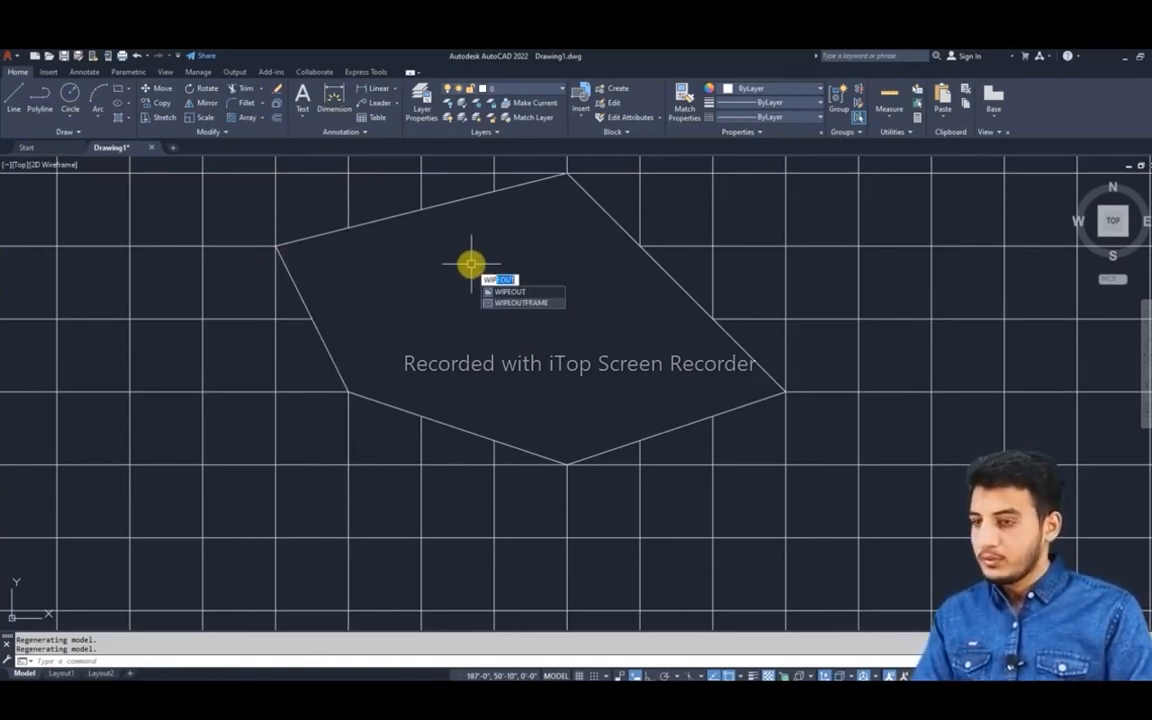
pyautogui.press('Return')
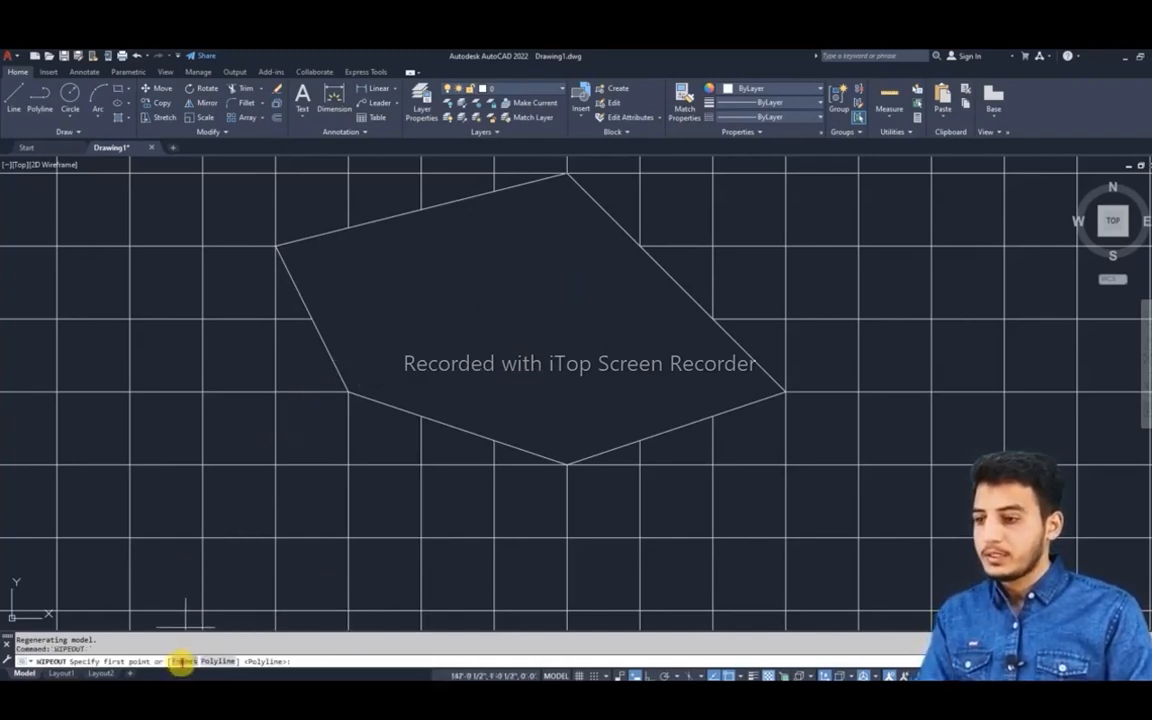
pyautogui.click(183, 661)
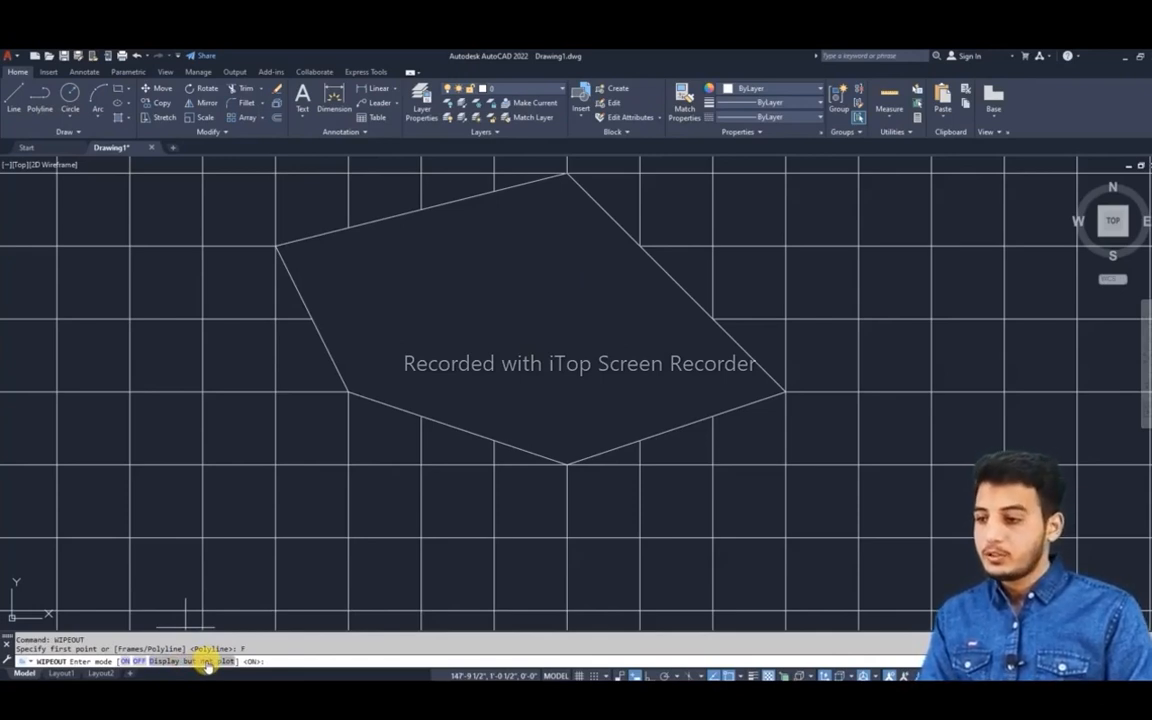
pyautogui.click(203, 661)
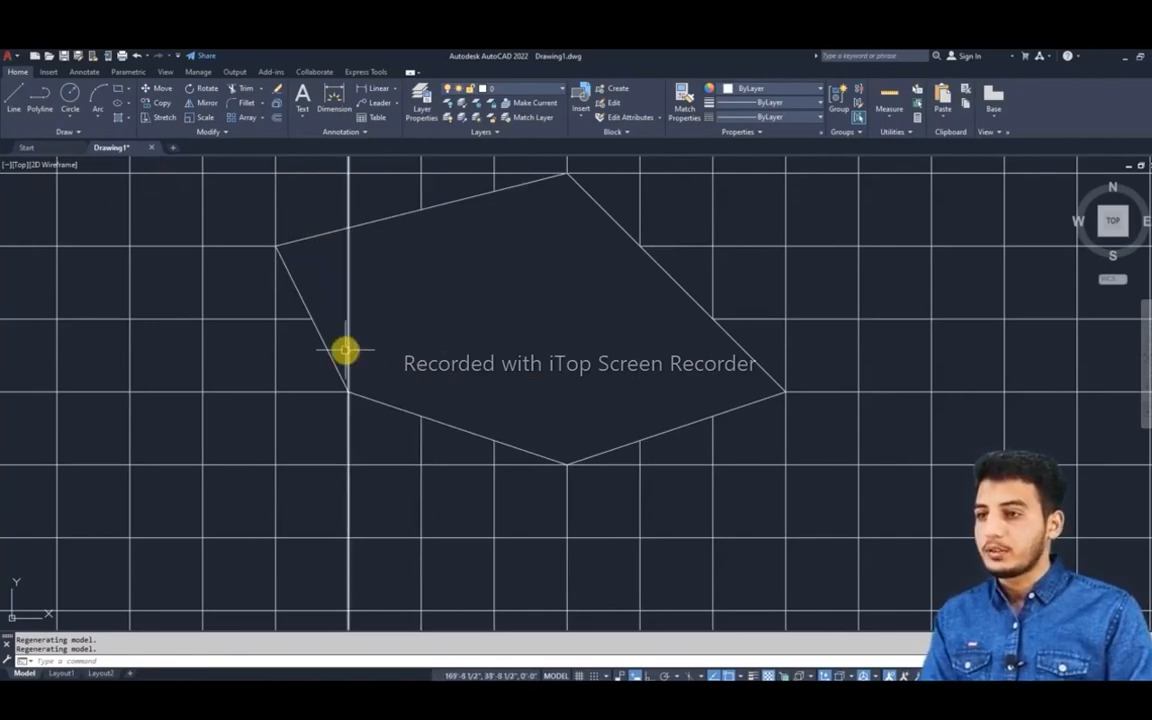
# Draw a rectangle about three and a half grid cells wide and two and a half high to the right of the wipeout.
pyautogui.scroll(-2, 626, 340)
pyautogui.moveTo(715, 345); pyautogui.dragTo(485, 363, button='middle')
pyautogui.scroll(2, 455, 380)
pyautogui.moveTo(487, 364); pyautogui.dragTo(485, 364)
pyautogui.write('rec')
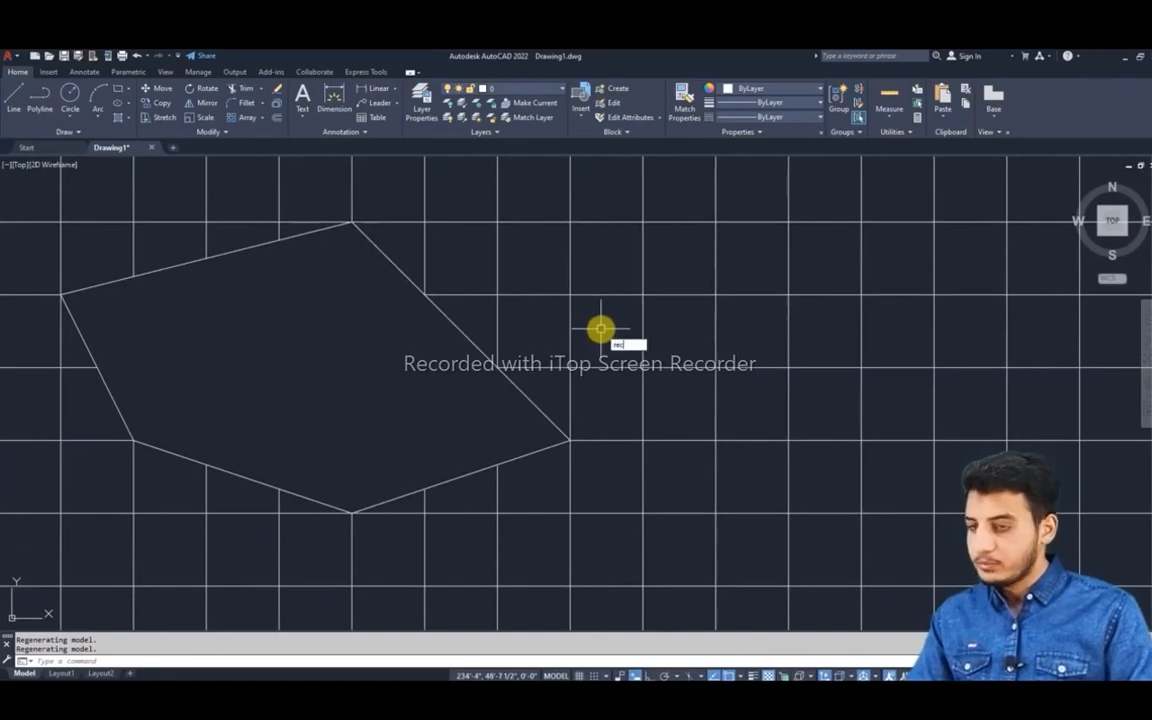
pyautogui.press('Return')
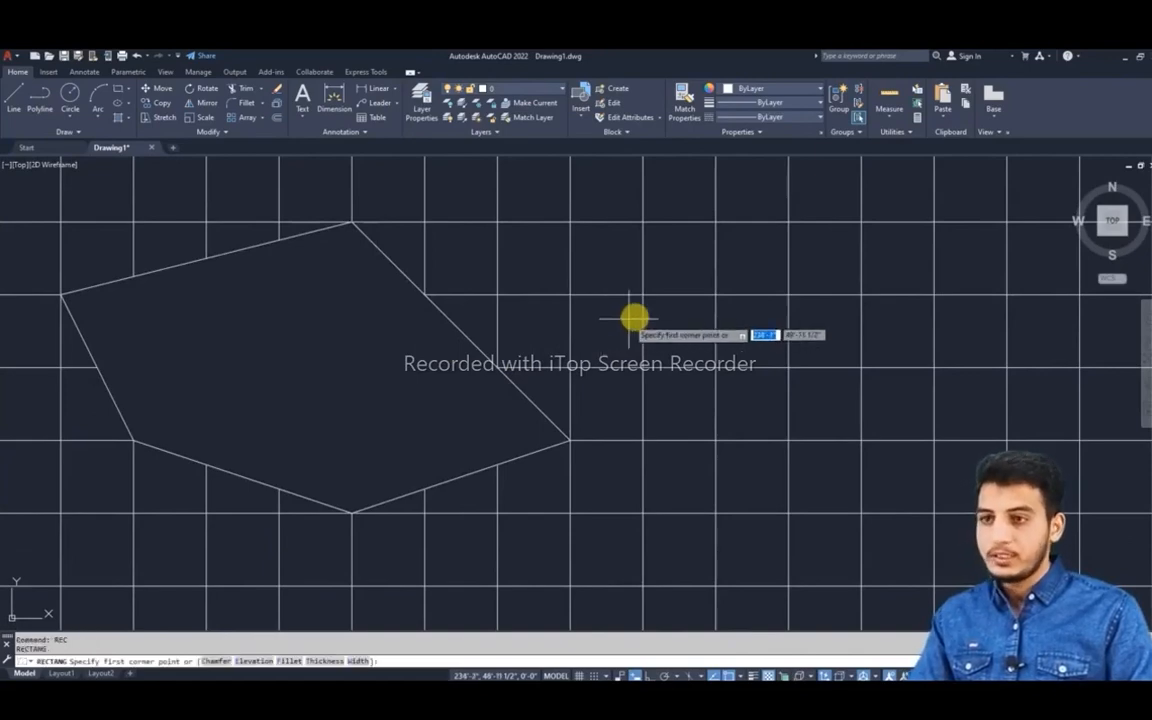
pyautogui.click(641, 221)
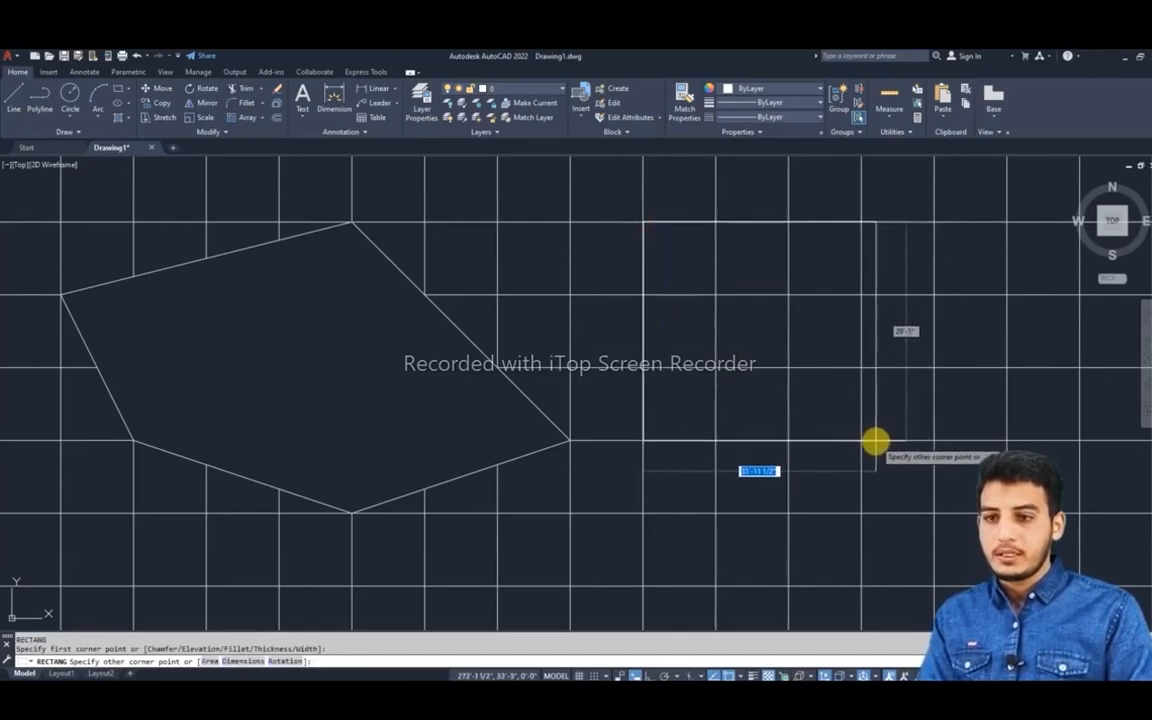
pyautogui.click(906, 412)
pyautogui.moveTo(784, 360)
pyautogui.mouseDown(button='middle')
pyautogui.moveTo(671, 375)
pyautogui.moveTo(728, 365)
pyautogui.mouseUp(button='middle')
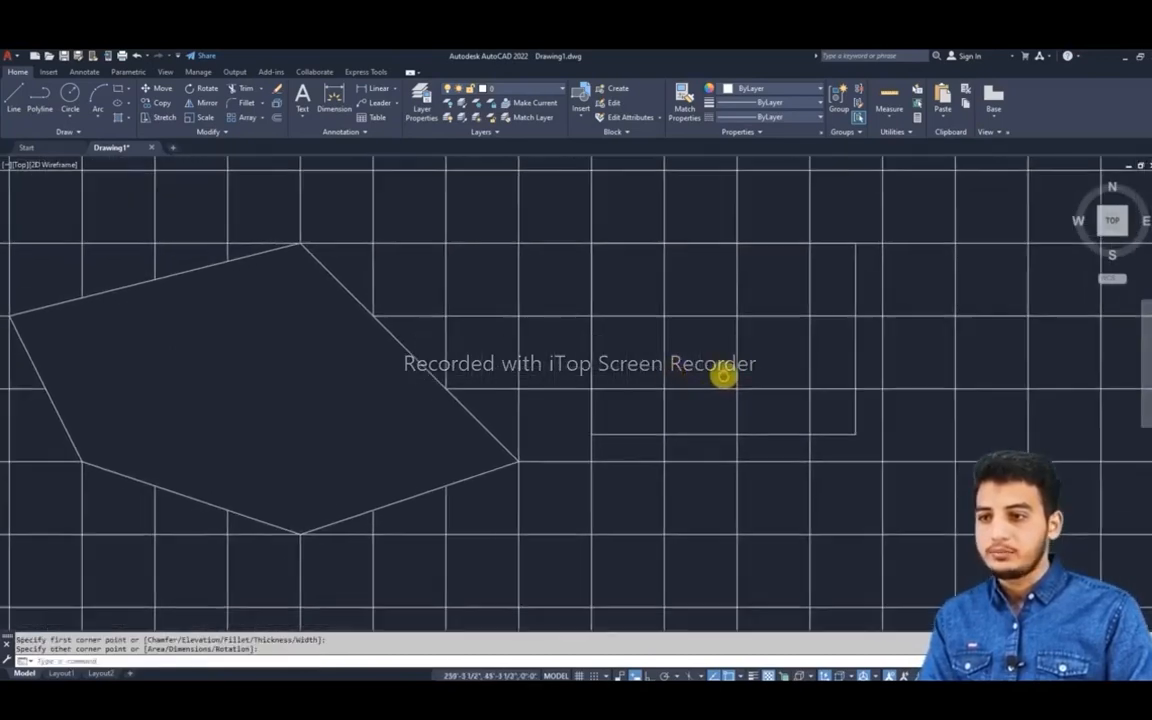
# Convert the rectangle beside the first wipeout into a wipeout with the Polyline option, erasing the original polyline.
pyautogui.click(851, 283)
pyautogui.click(787, 316)
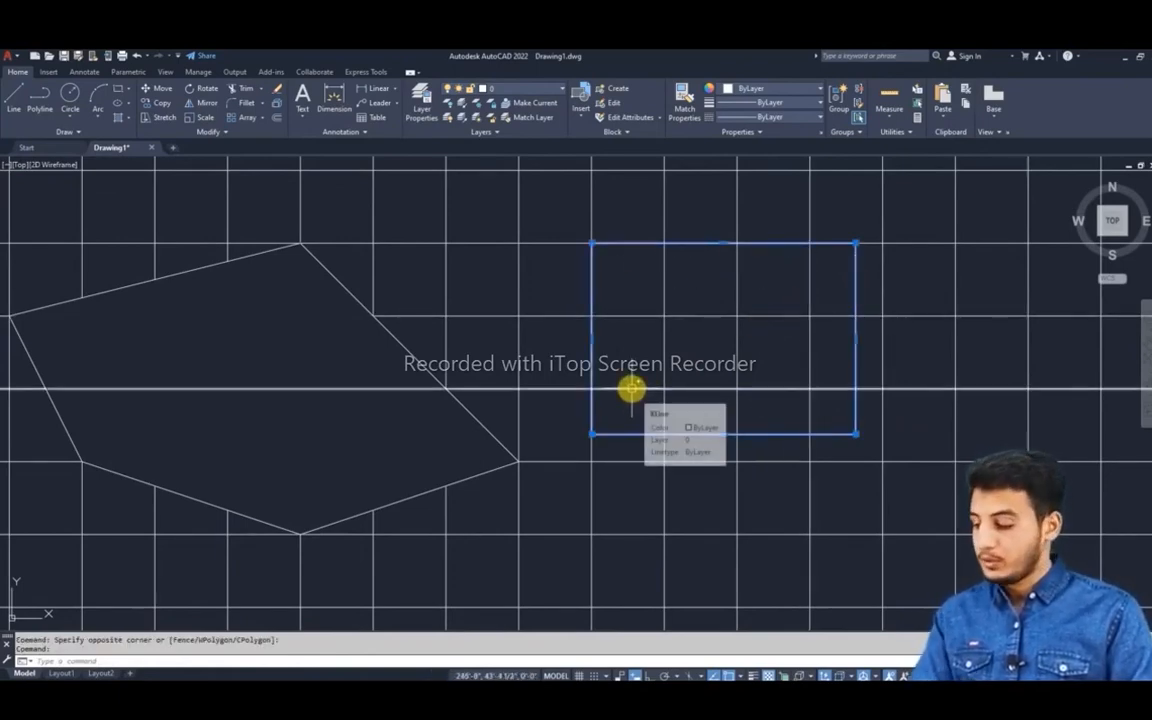
pyautogui.press('Escape')
pyautogui.write('wi')
pyautogui.press('Return')
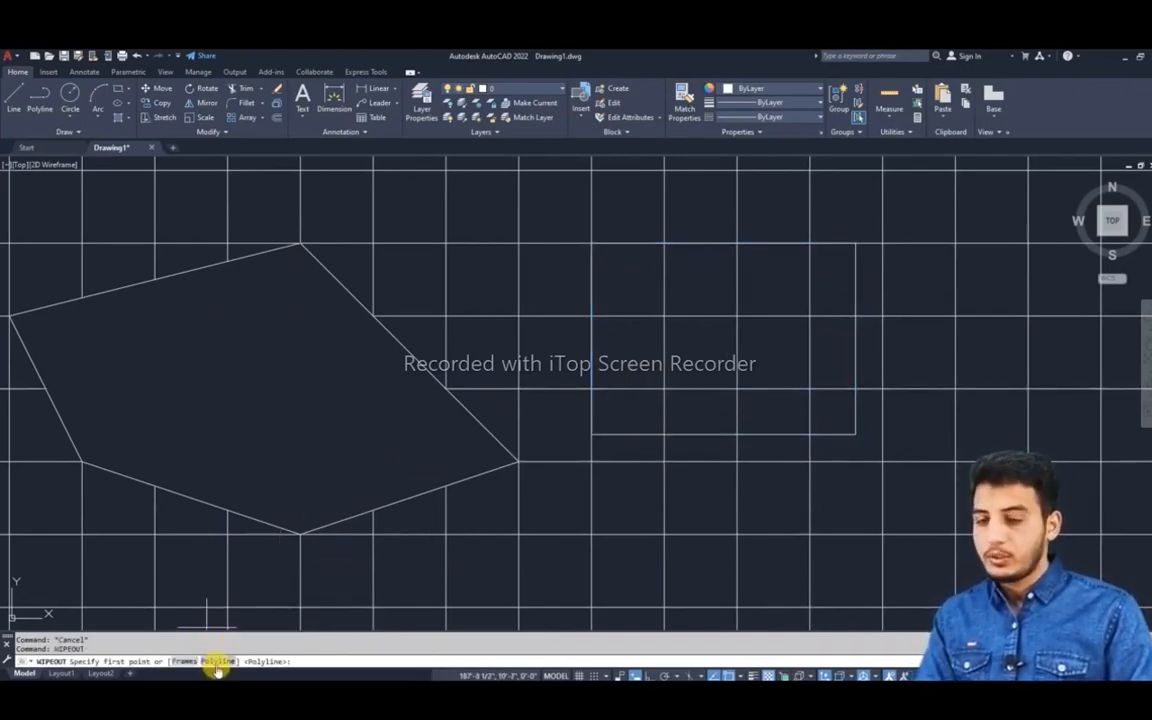
pyautogui.click(217, 662)
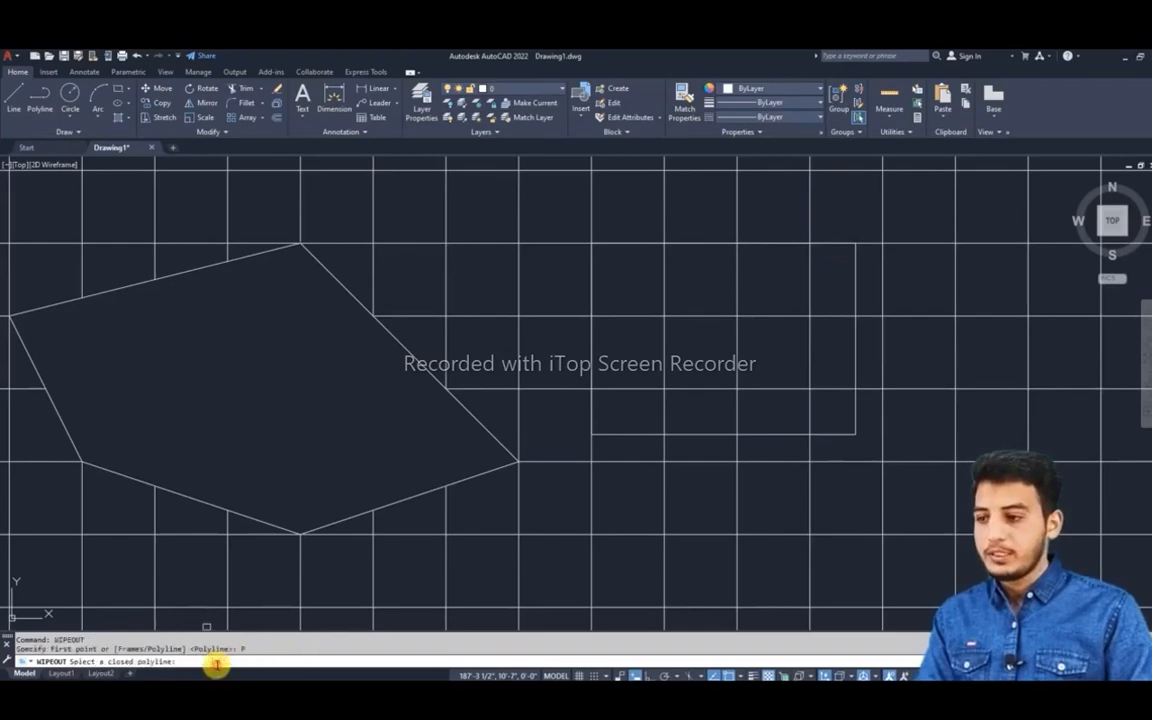
pyautogui.click(710, 433)
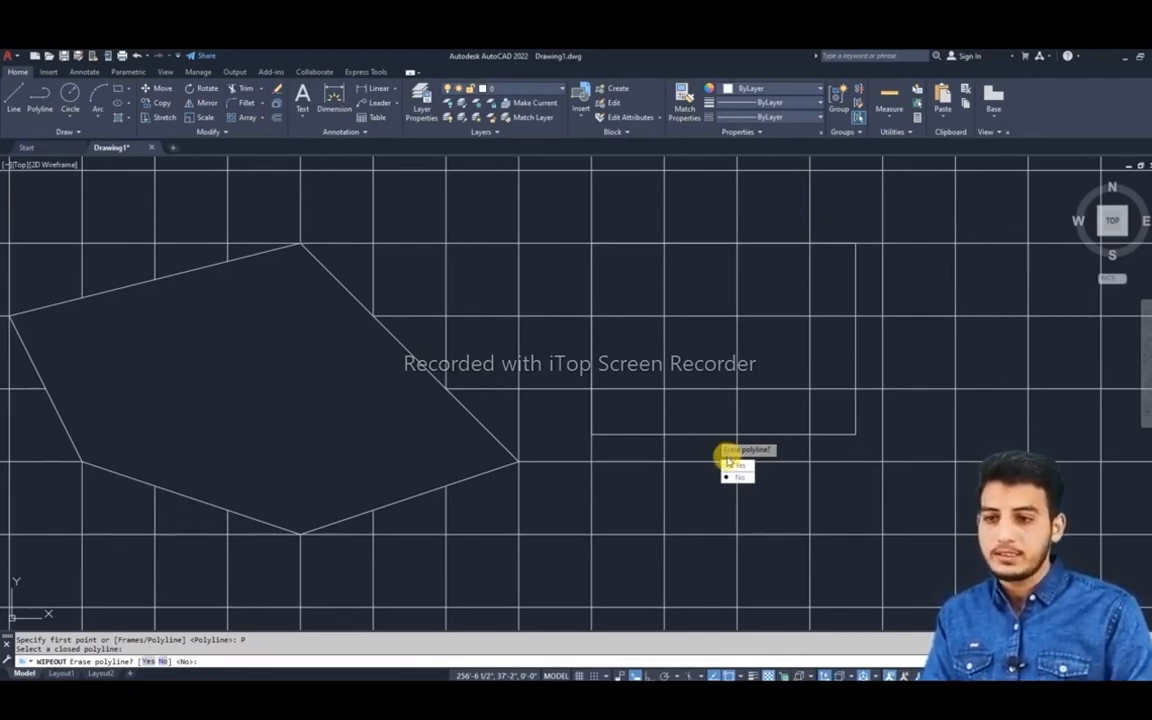
pyautogui.click(734, 466)
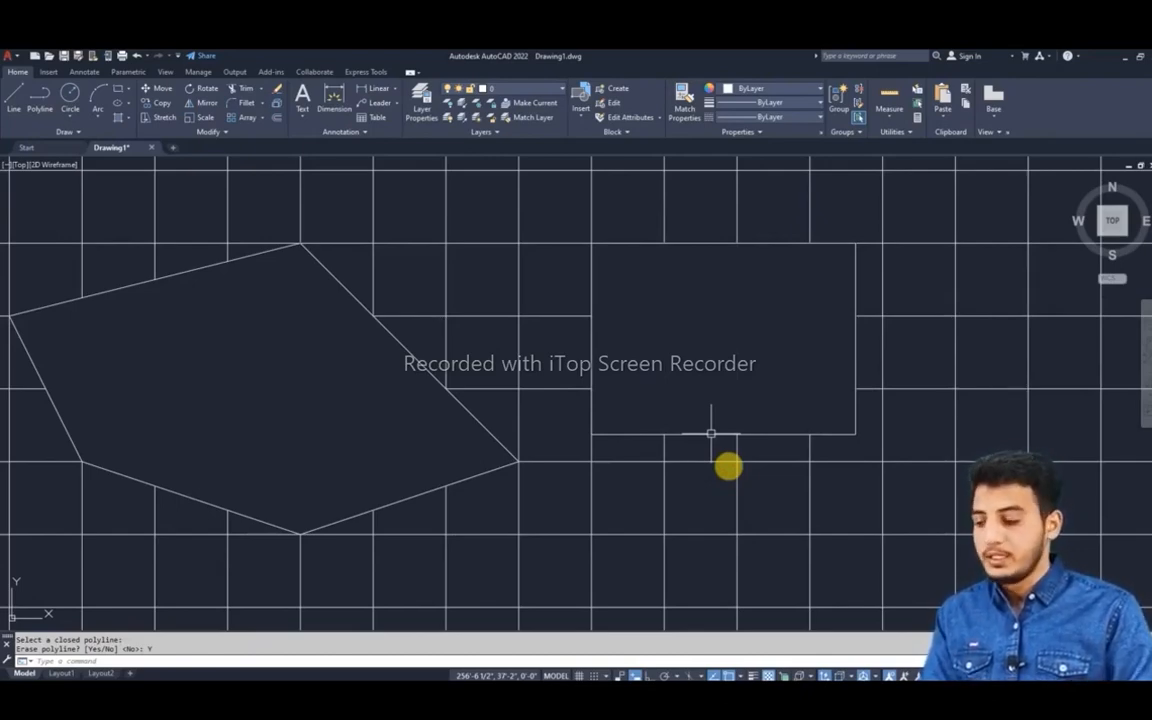
# Set the wipeout frames mode to OFF so both wipeouts mask the grid without borders.
pyautogui.write('wip')
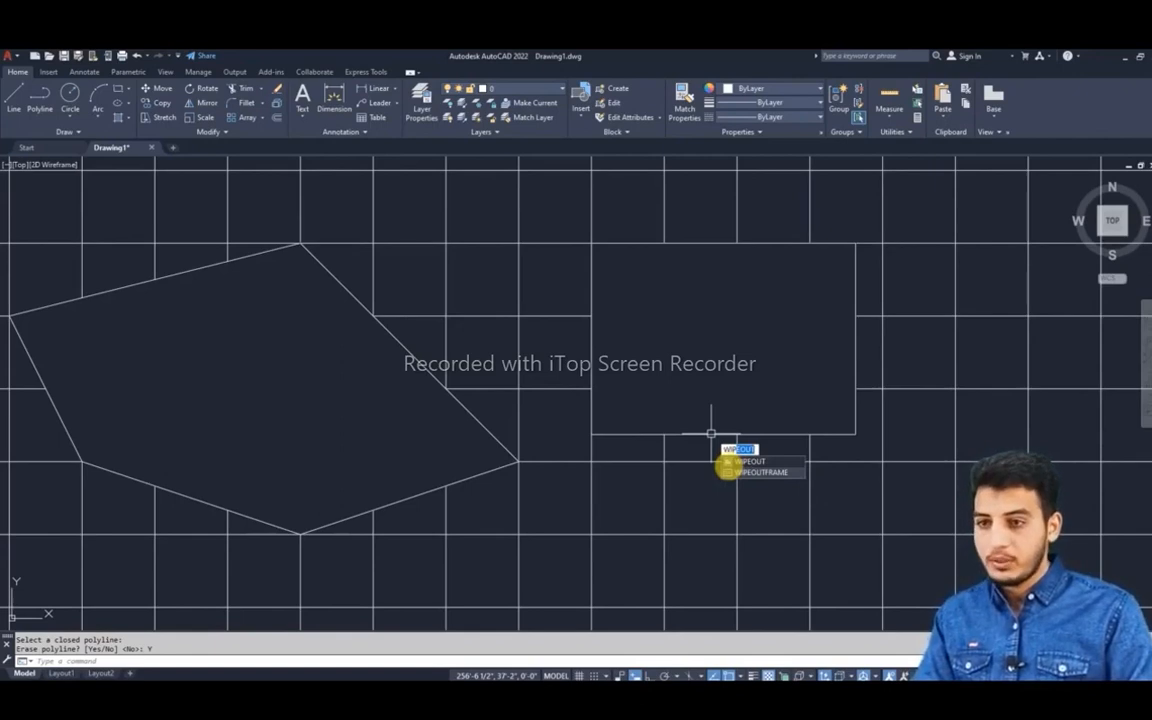
pyautogui.press('Return')
pyautogui.click(180, 661)
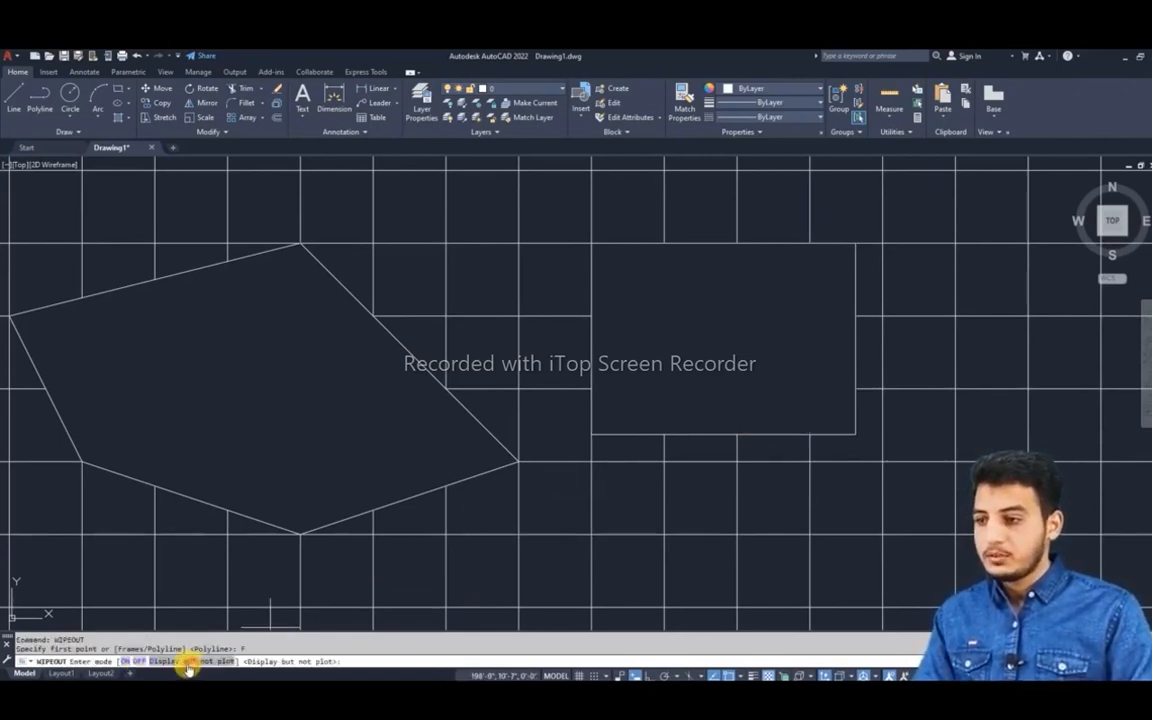
pyautogui.click(137, 661)
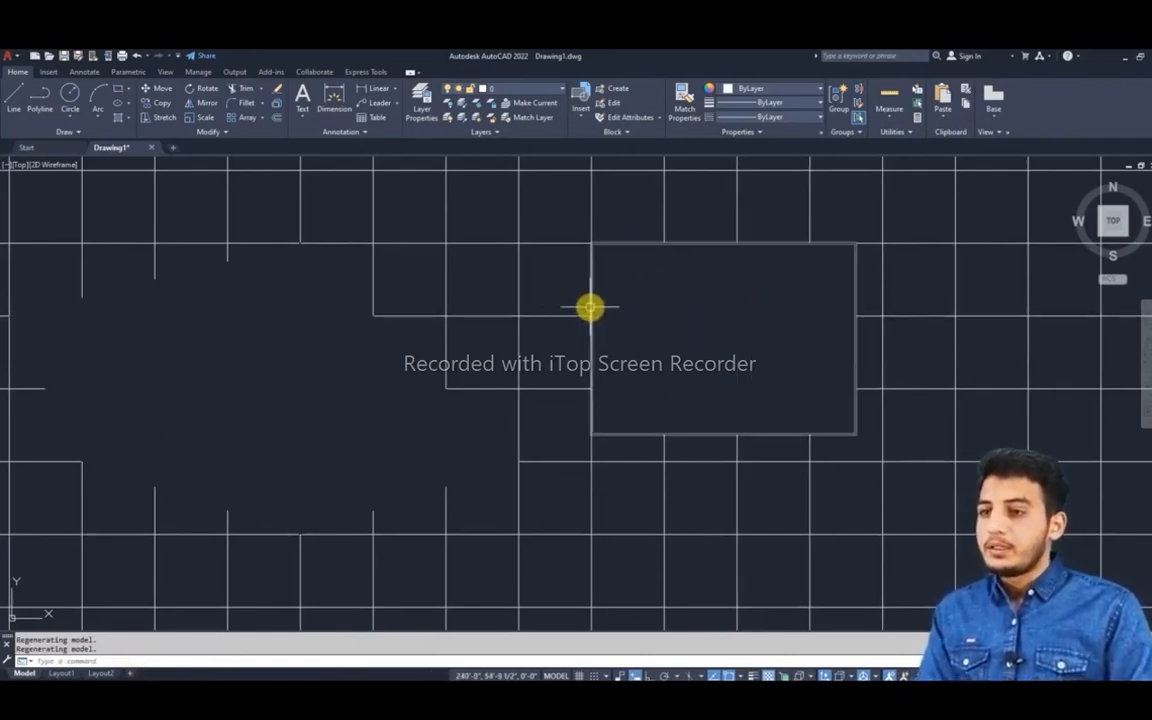
# Draw a circle with a radius of about 17 feet on the grid below and between the two wipeouts.
pyautogui.moveTo(698, 345); pyautogui.dragTo(700, 297, button='middle')
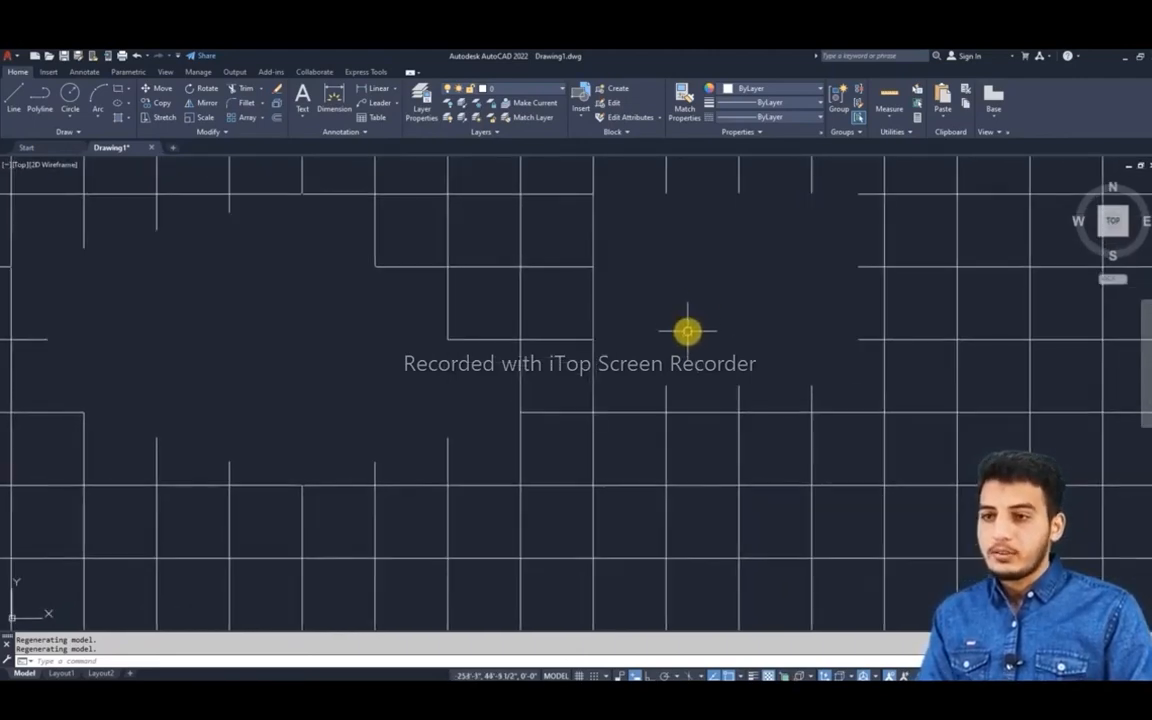
pyautogui.scroll(-3, 671, 429)
pyautogui.press('Return')
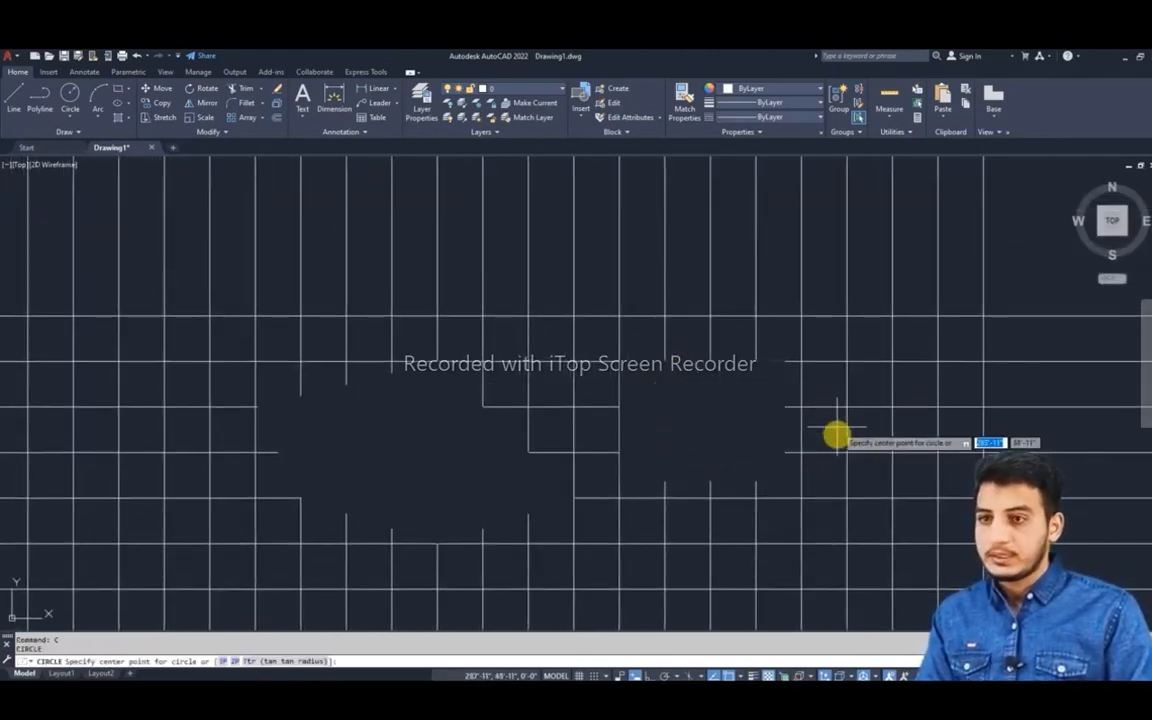
pyautogui.scroll(2, 780, 390)
pyautogui.click(599, 439)
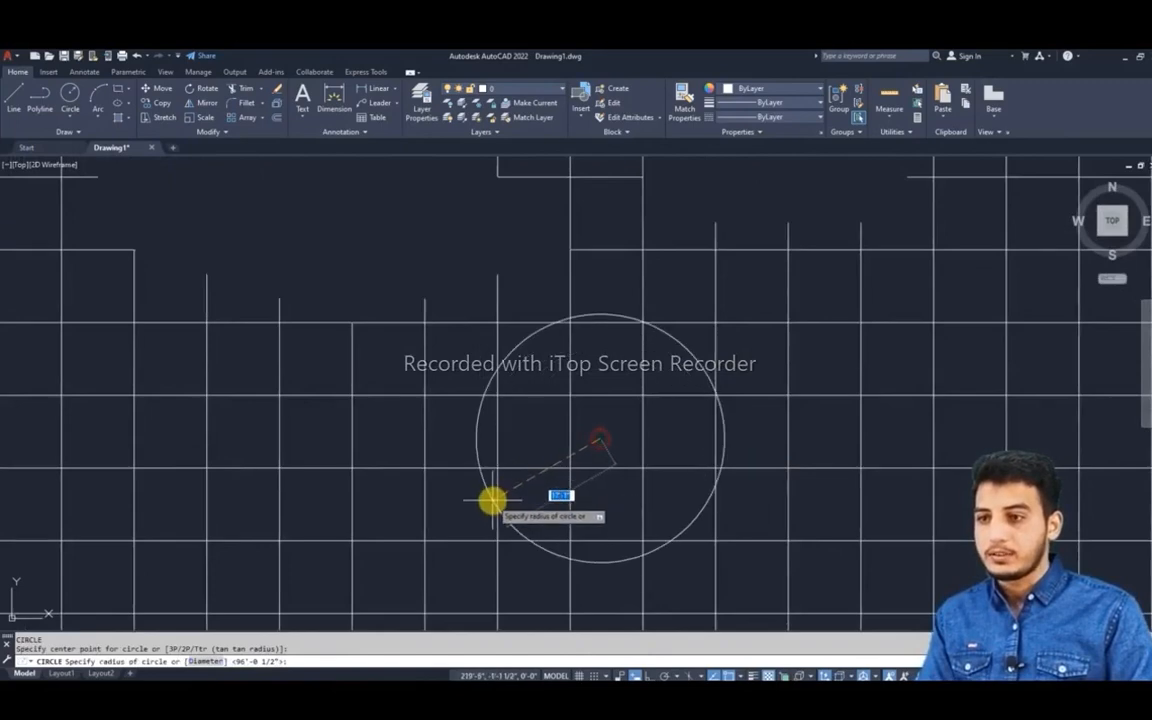
pyautogui.click(489, 497)
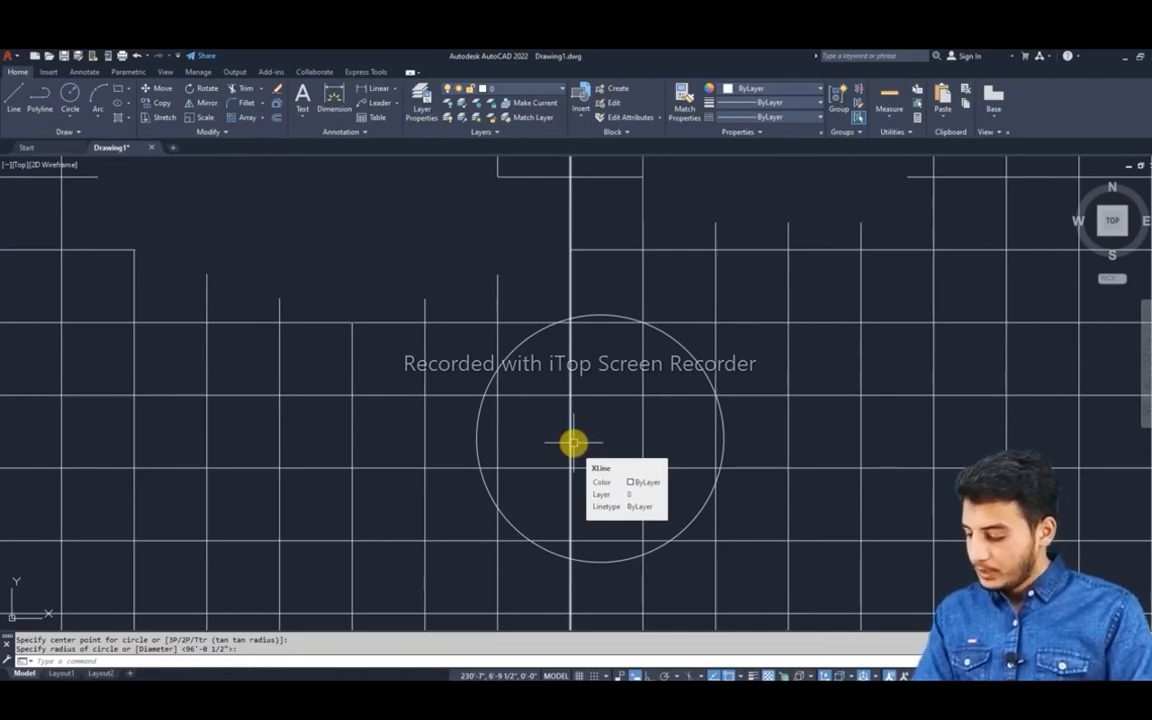
# Try to convert the circle into a wipeout with the Polyline option of the Wipeout command.
pyautogui.write('w')
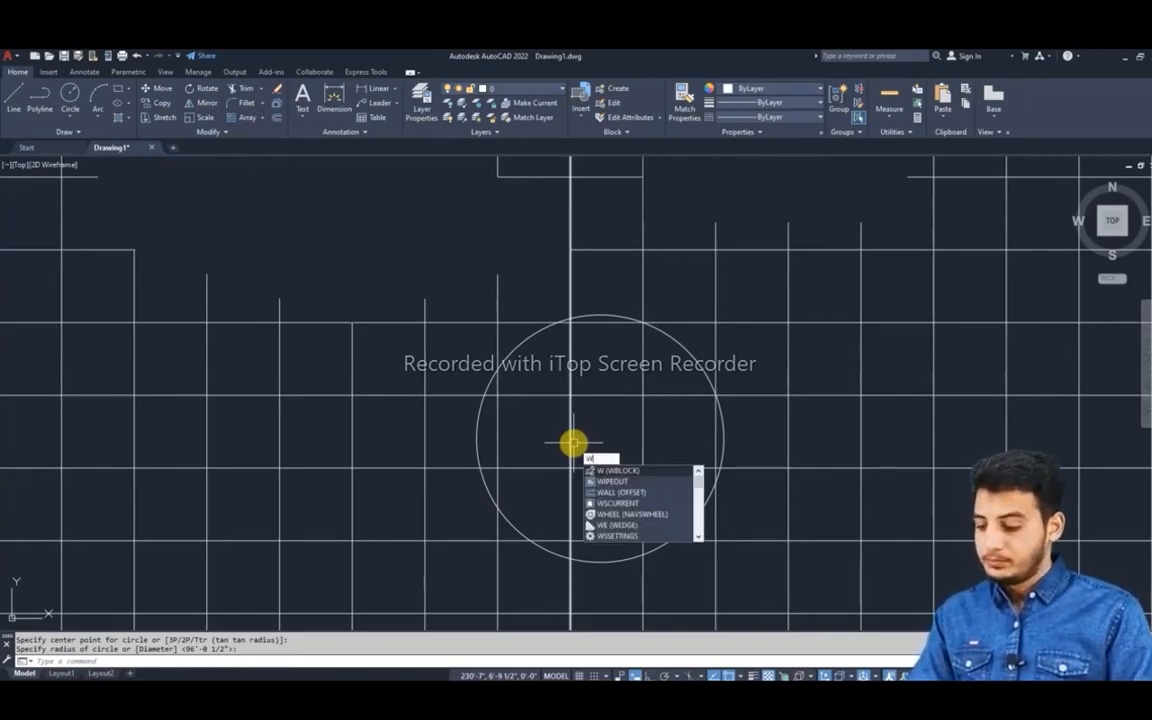
pyautogui.write('ip')
pyautogui.press('Return')
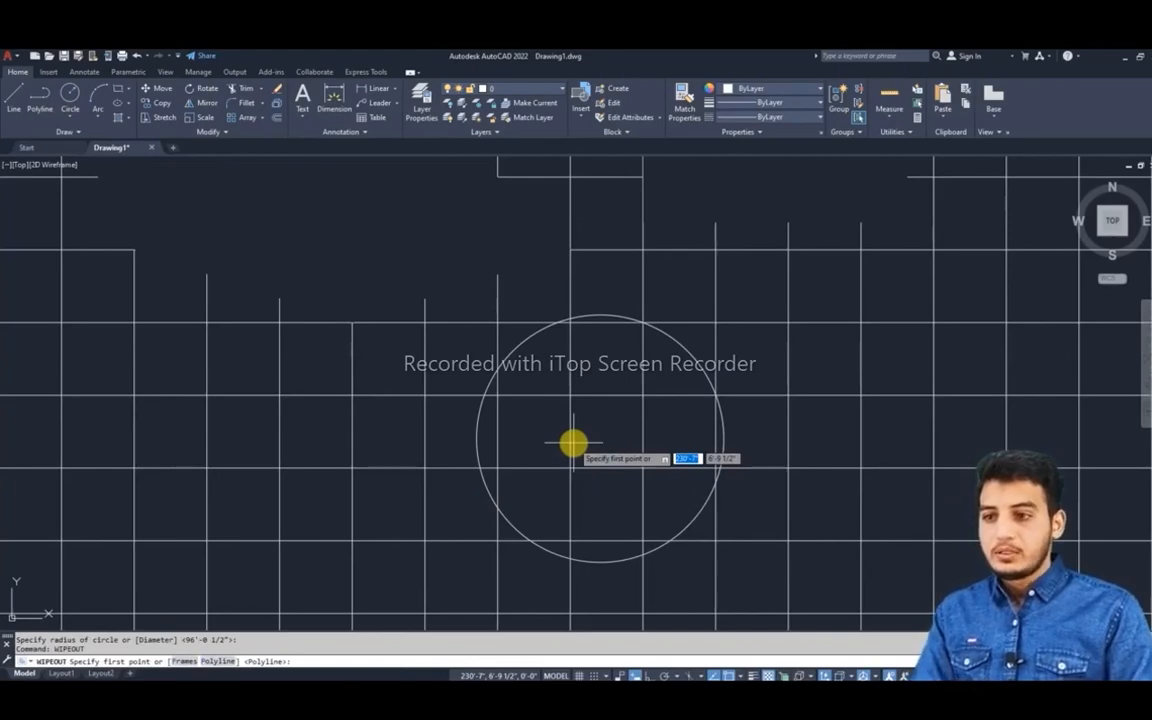
pyautogui.click(222, 662)
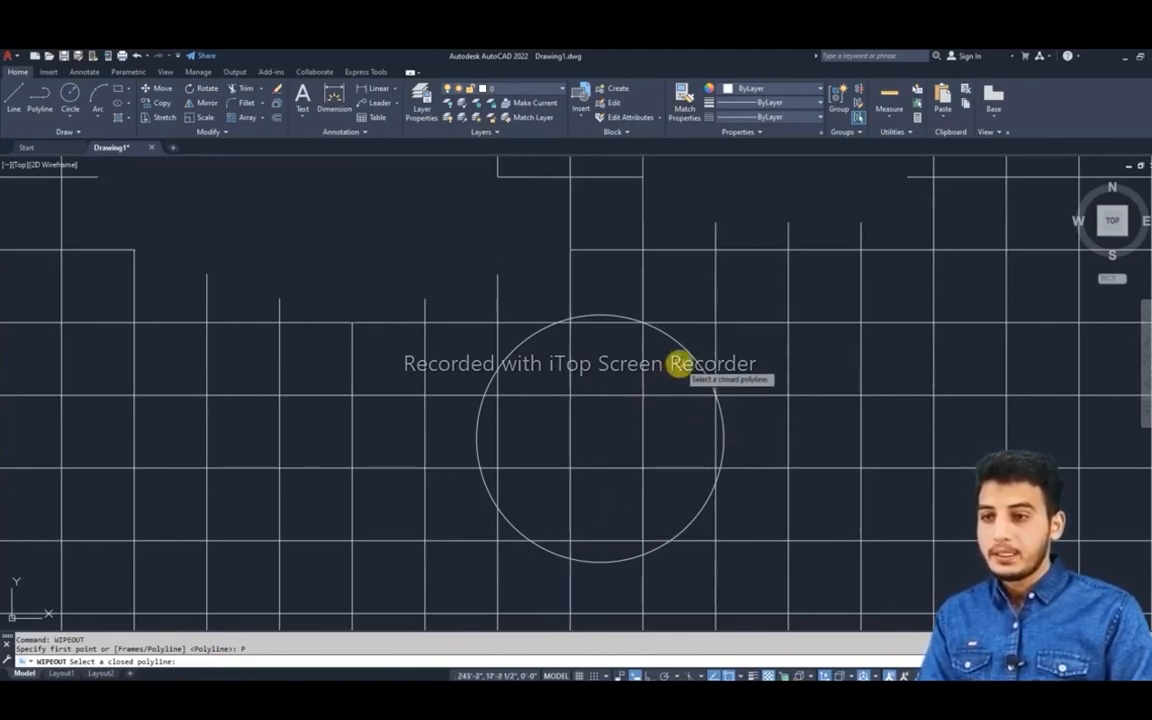
pyautogui.click(685, 353)
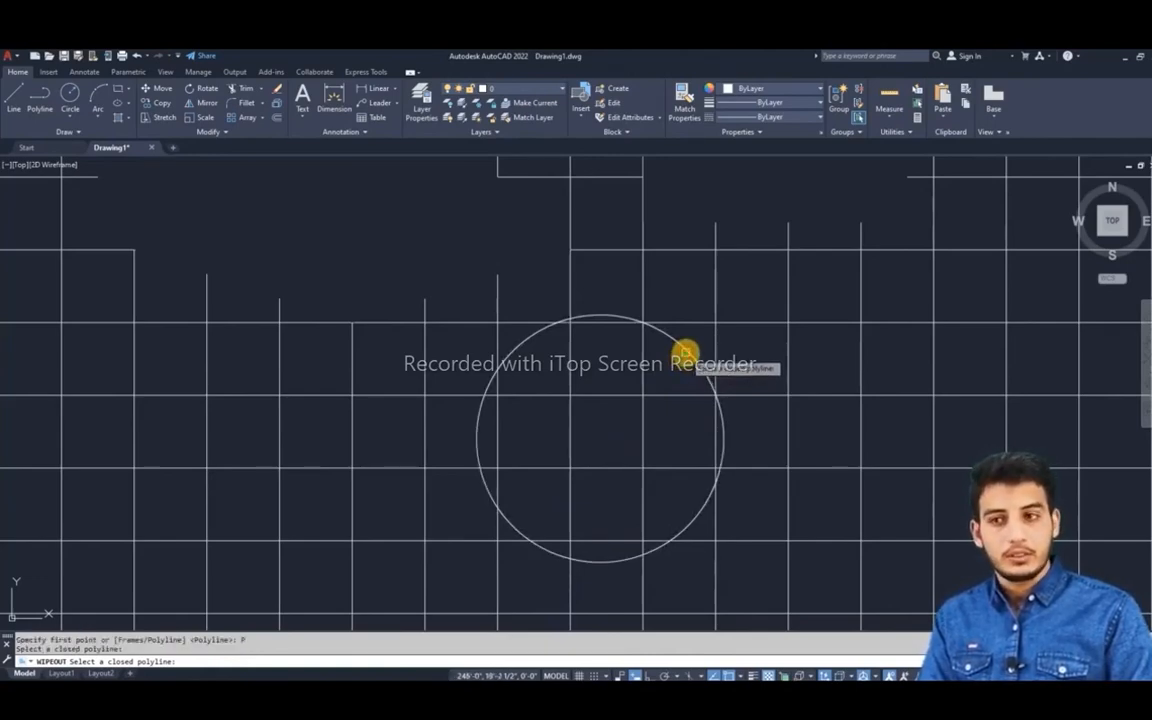
pyautogui.click(687, 351)
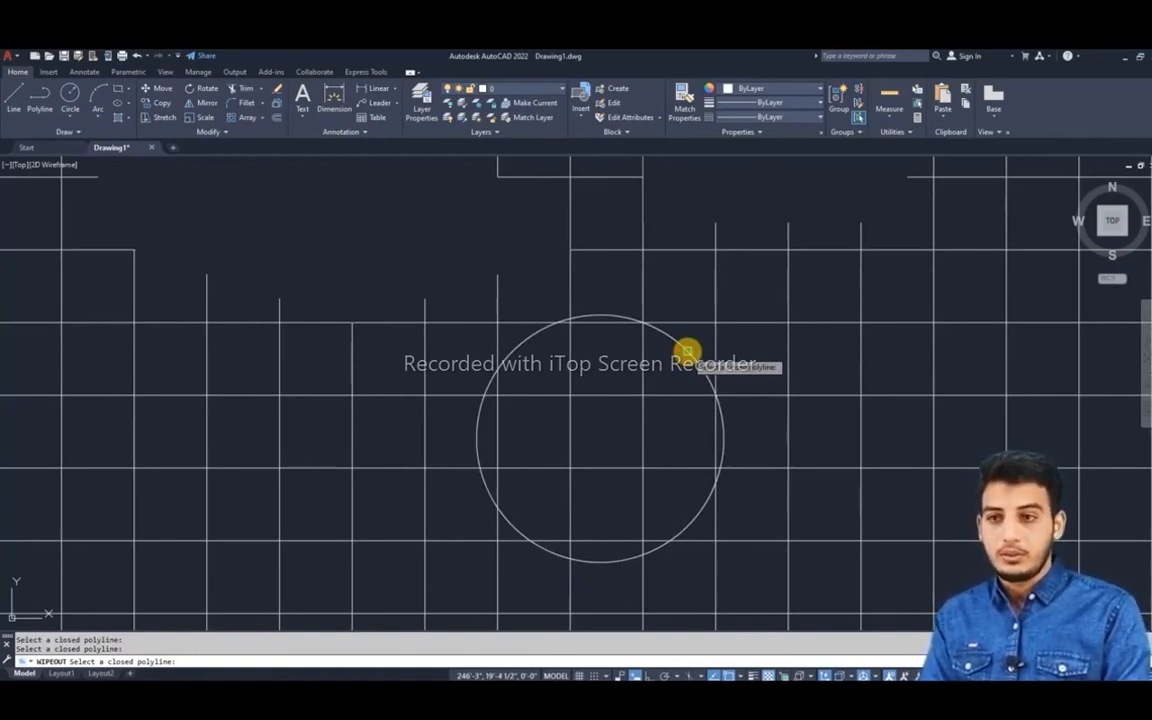
pyautogui.press('Escape')
# Draw a 1024-sided polygon inscribed in a circle of about 18 feet radius to the right of the circle.
pyautogui.scroll(-1, 769, 355)
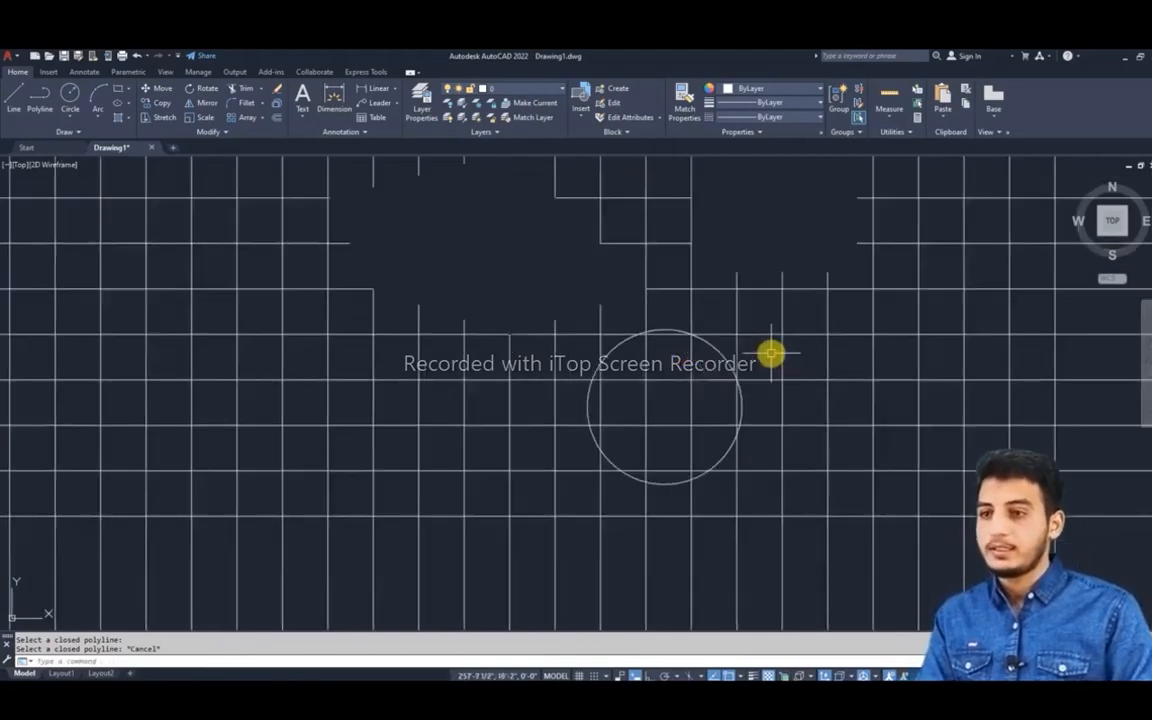
pyautogui.moveTo(771, 353); pyautogui.dragTo(636, 358, button='middle')
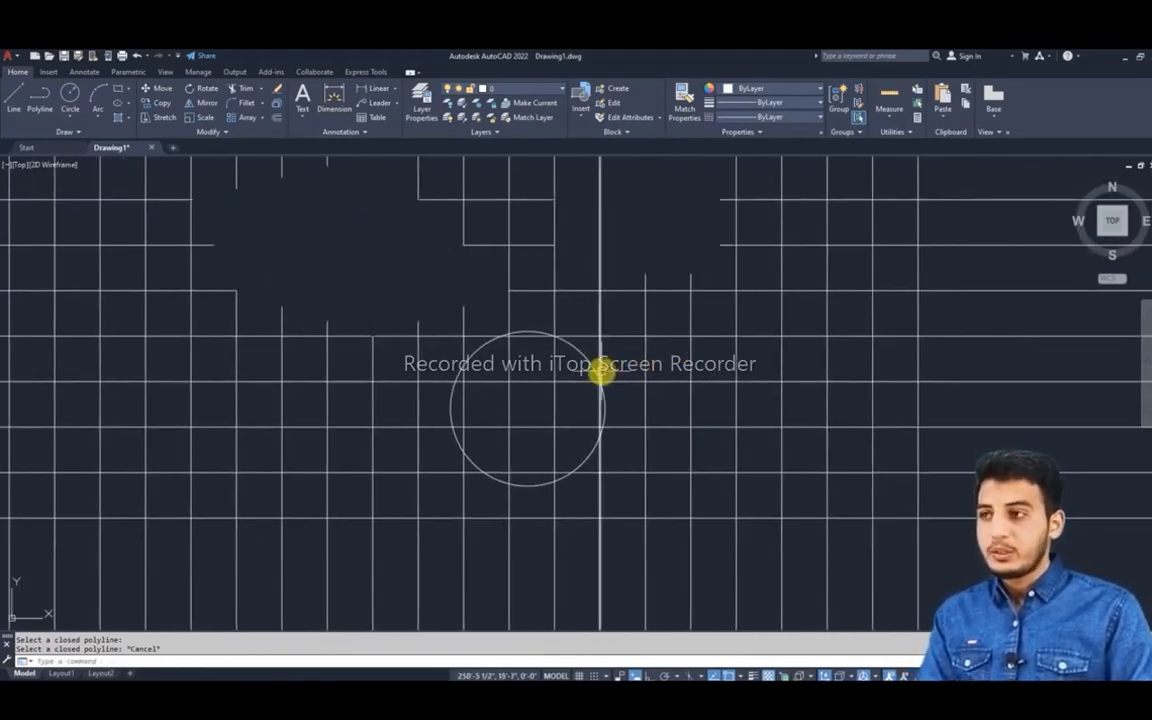
pyautogui.click(128, 88)
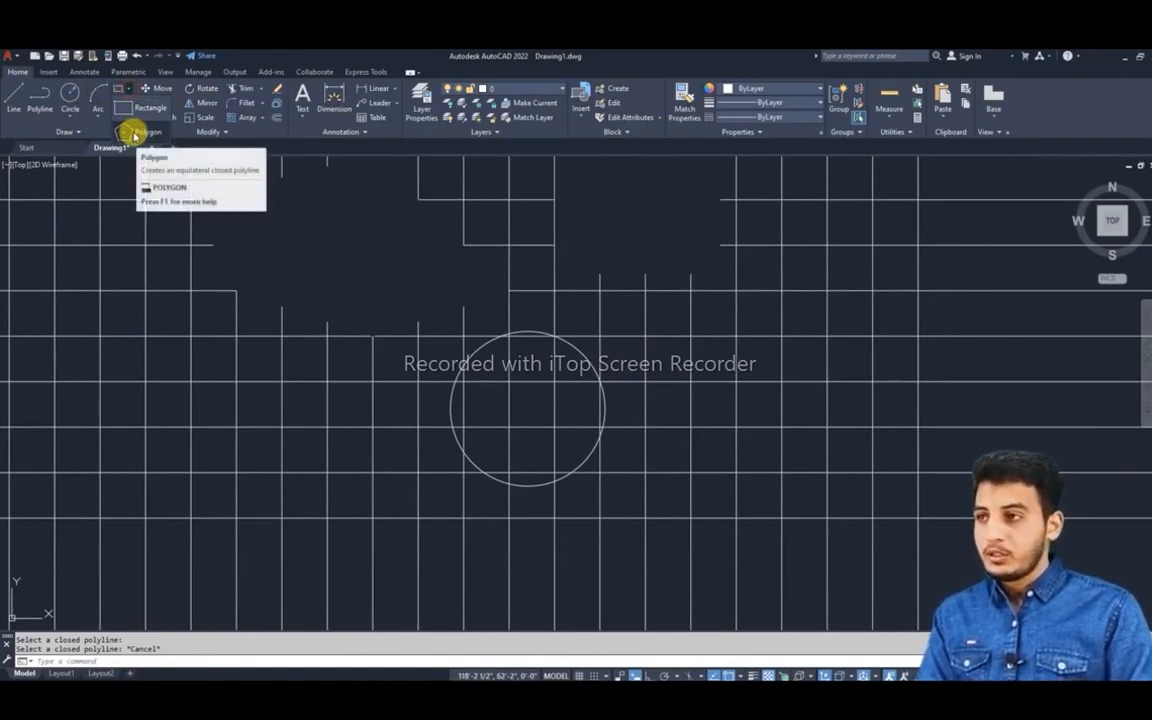
pyautogui.click(134, 133)
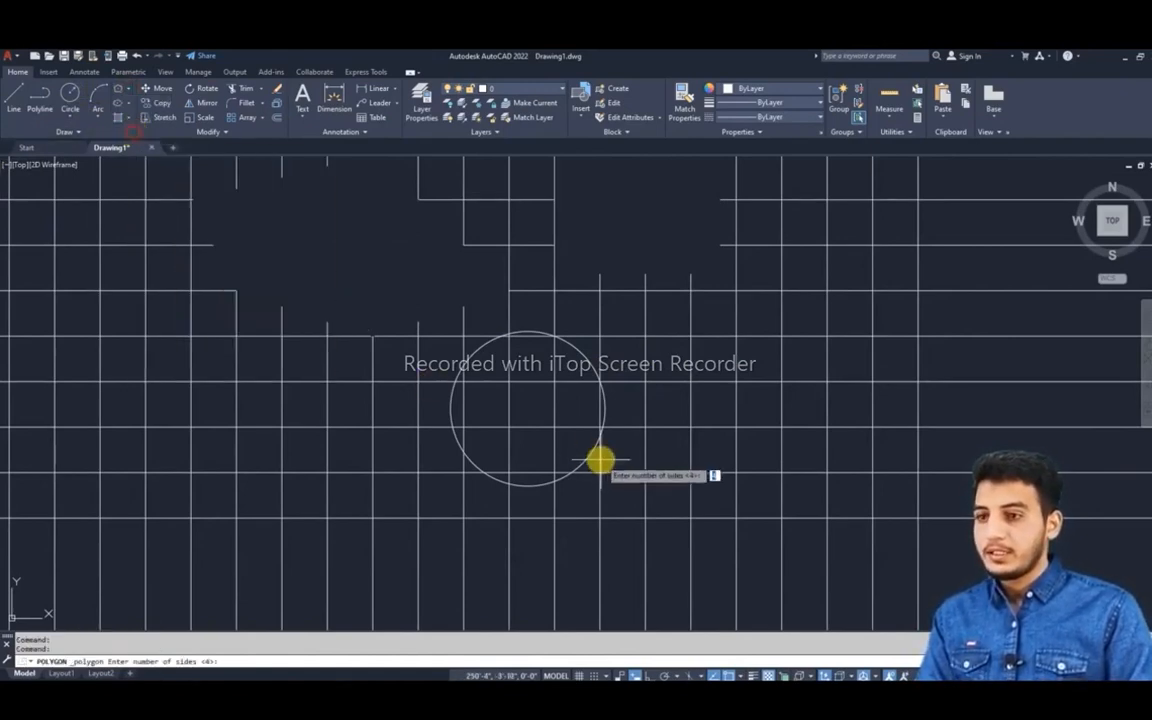
pyautogui.scroll(2, 640, 390)
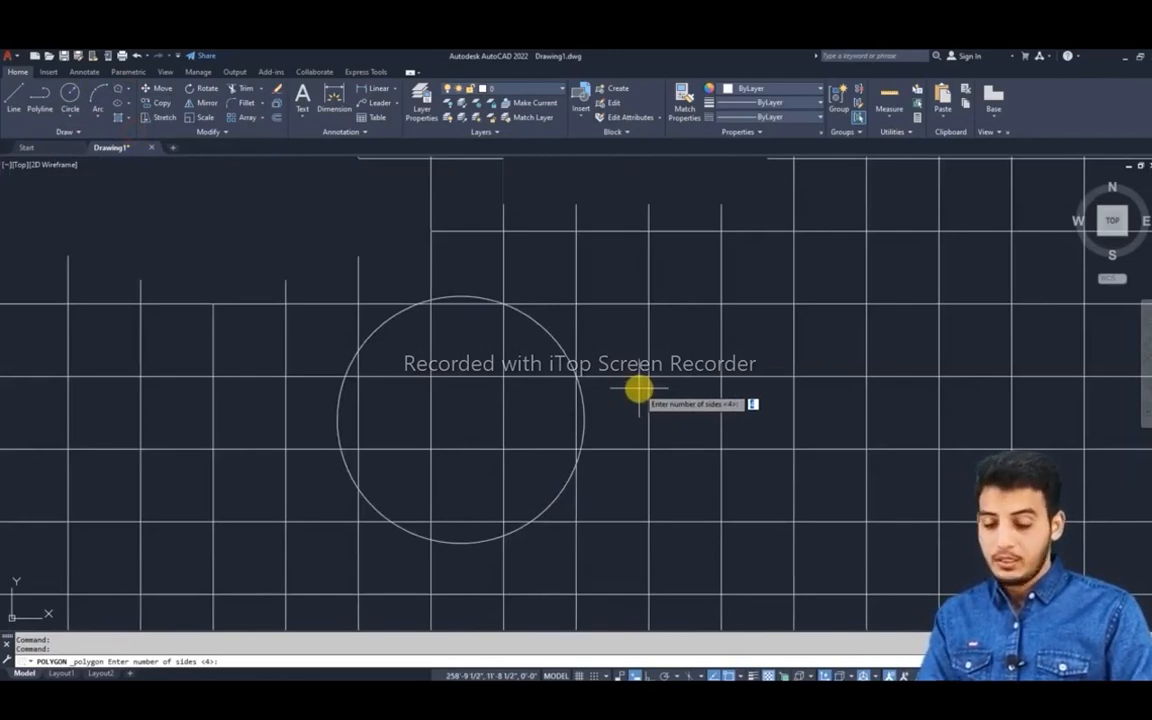
pyautogui.write('1024')
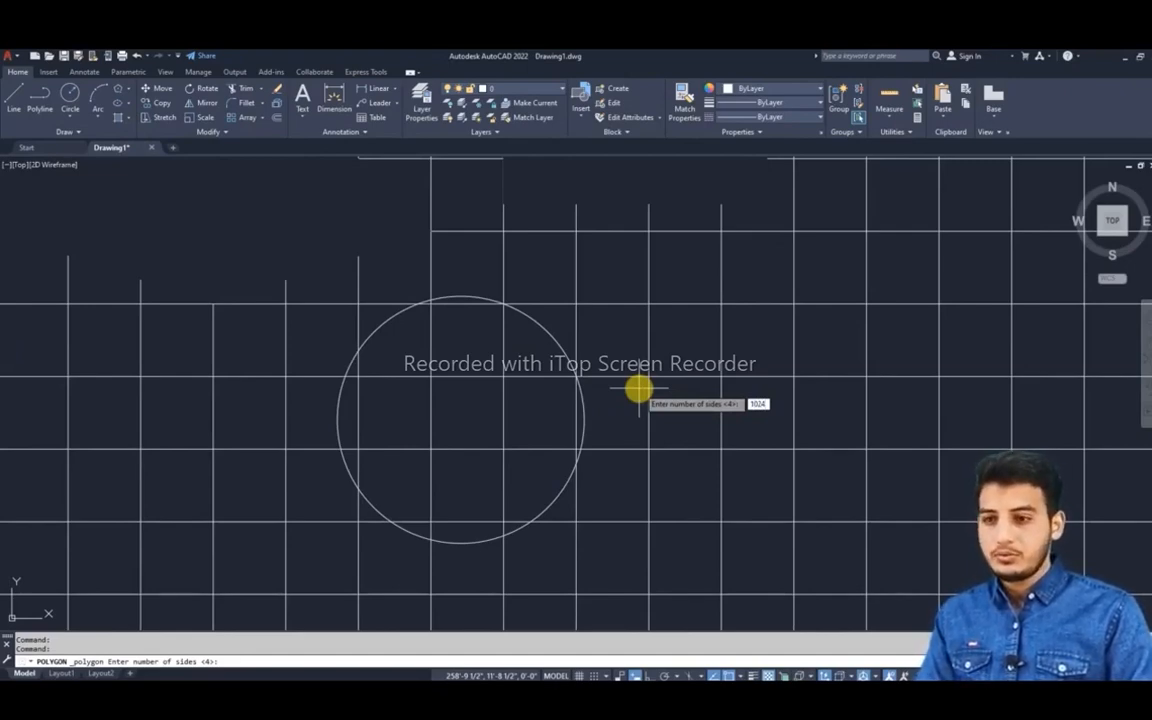
pyautogui.press('Return')
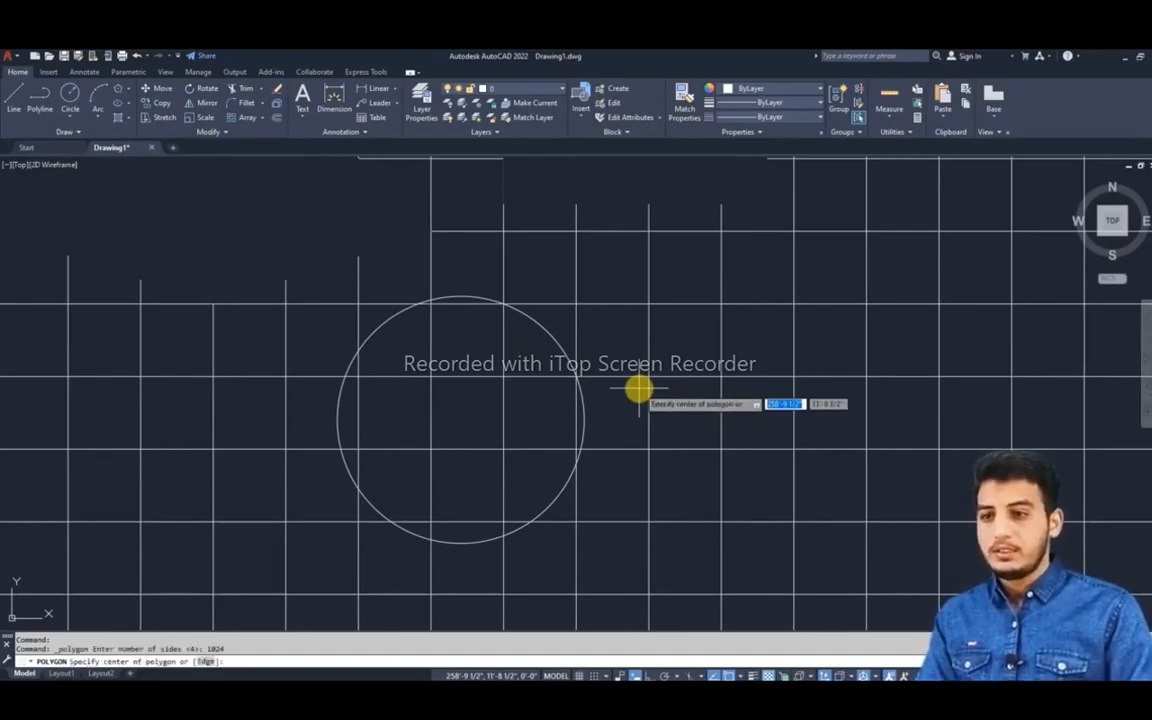
pyautogui.scroll(-2, 671, 404)
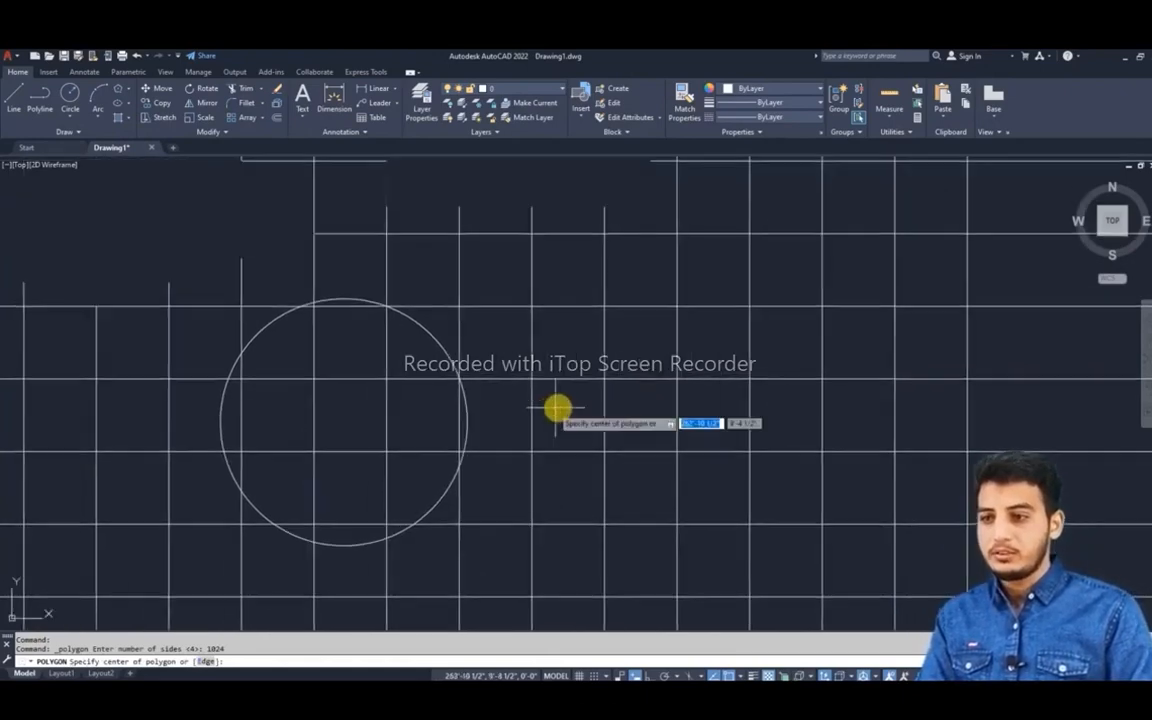
pyautogui.scroll(-1, 712, 442)
pyautogui.click(606, 431)
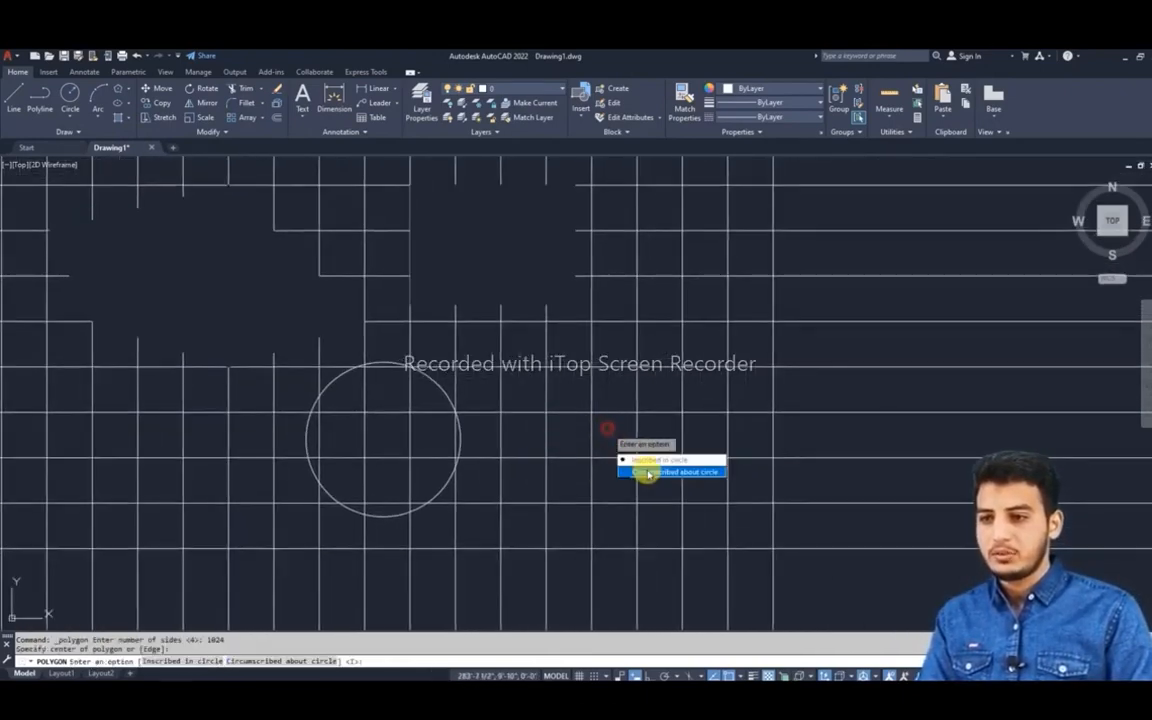
pyautogui.click(647, 462)
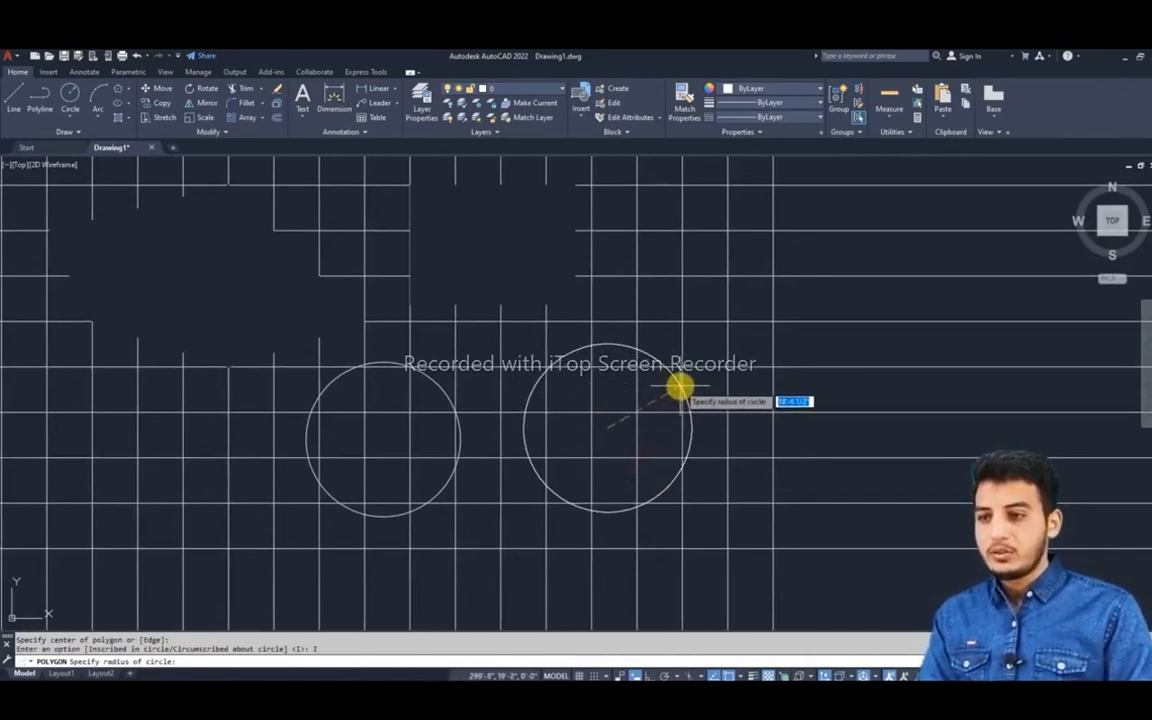
pyautogui.press('Escape')
# Convert the 1024-sided polygon into a wipeout with the Polyline option, erasing the original polyline.
pyautogui.scroll(4, 650, 392)
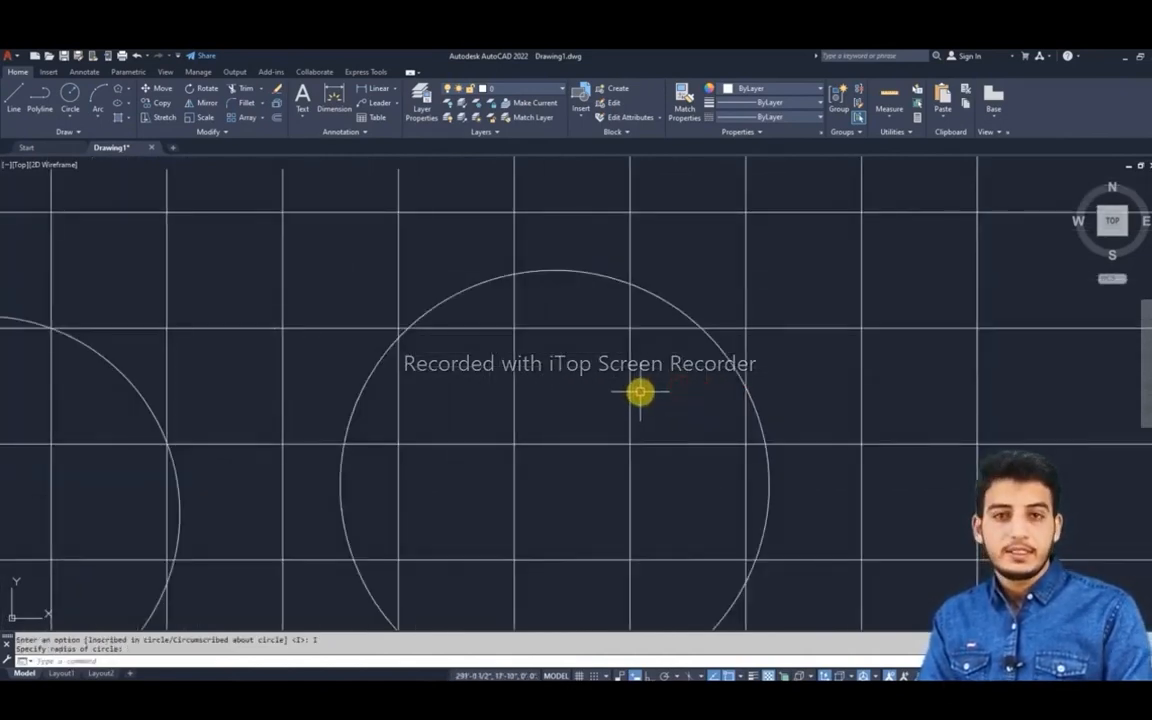
pyautogui.scroll(-4, 640, 392)
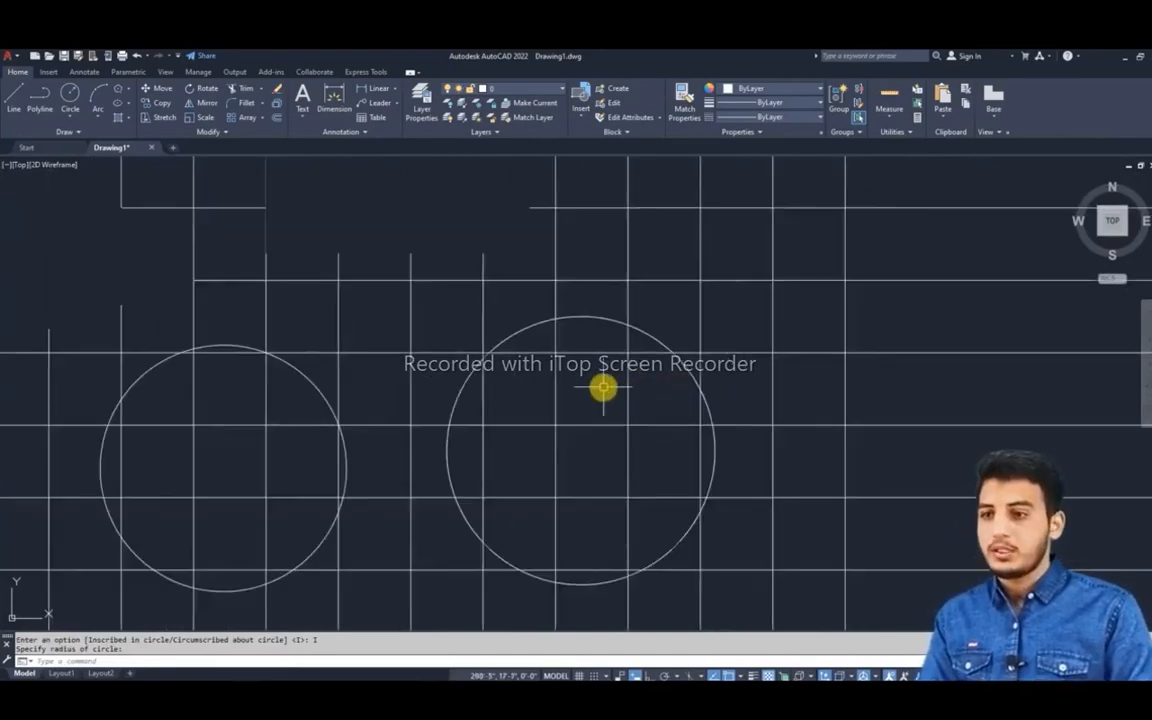
pyautogui.write('wipeout')
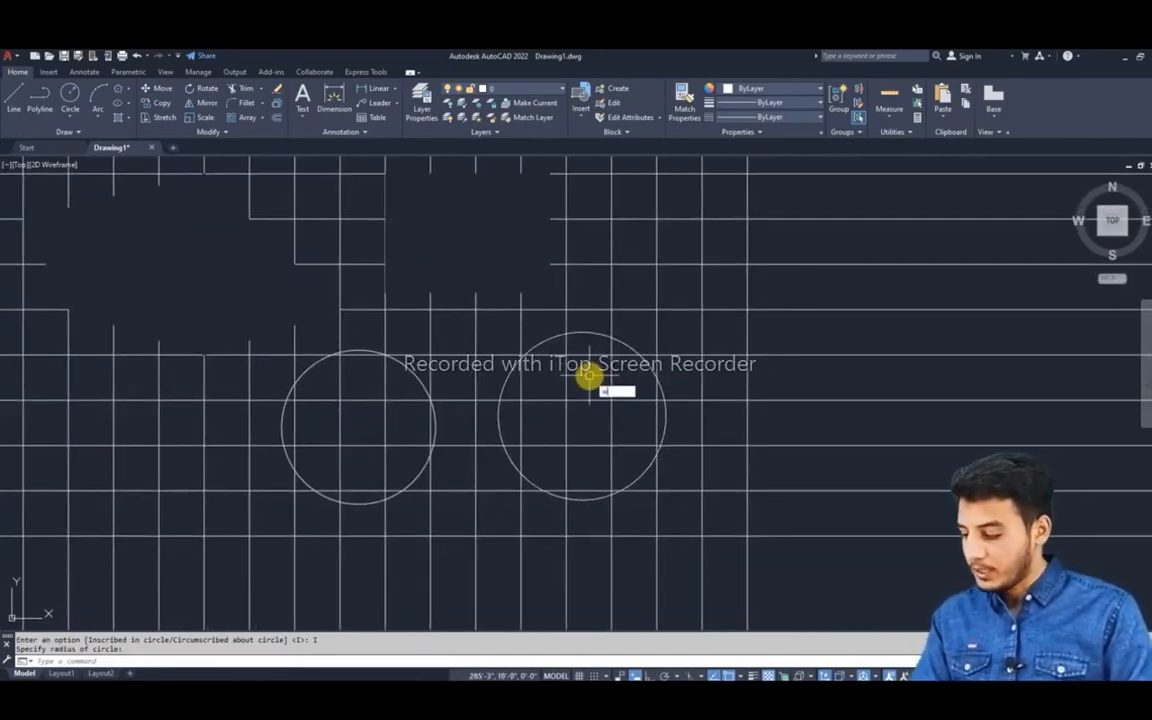
pyautogui.press('Return')
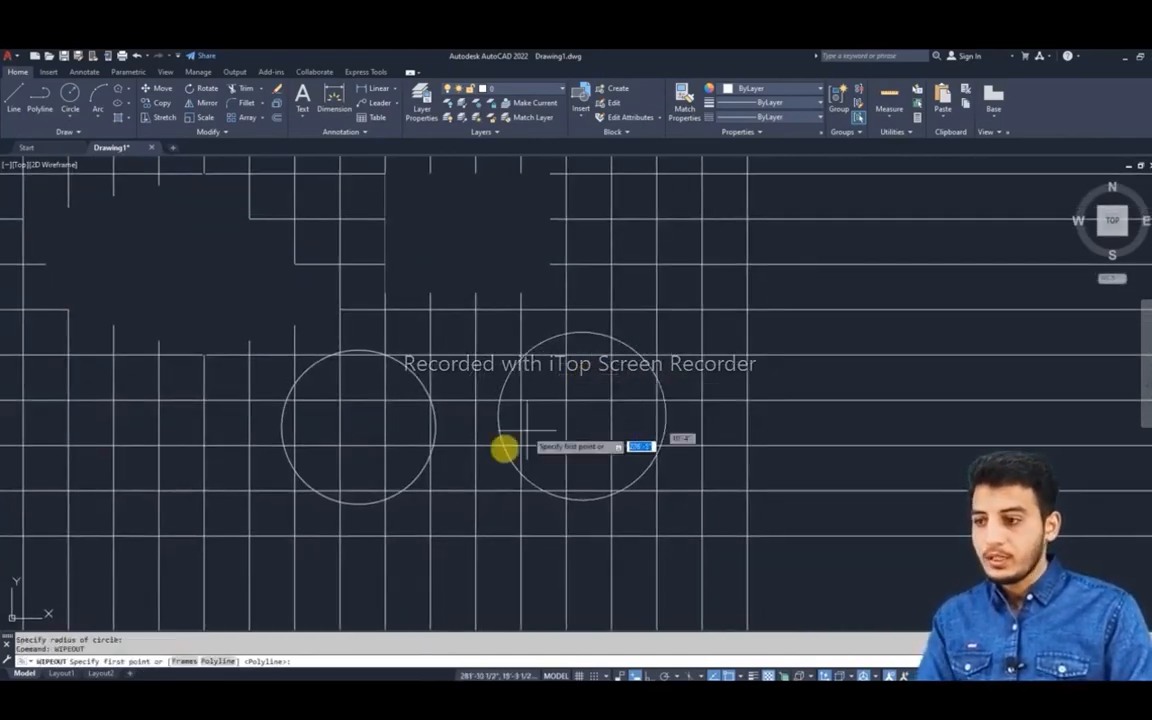
pyautogui.click(220, 661)
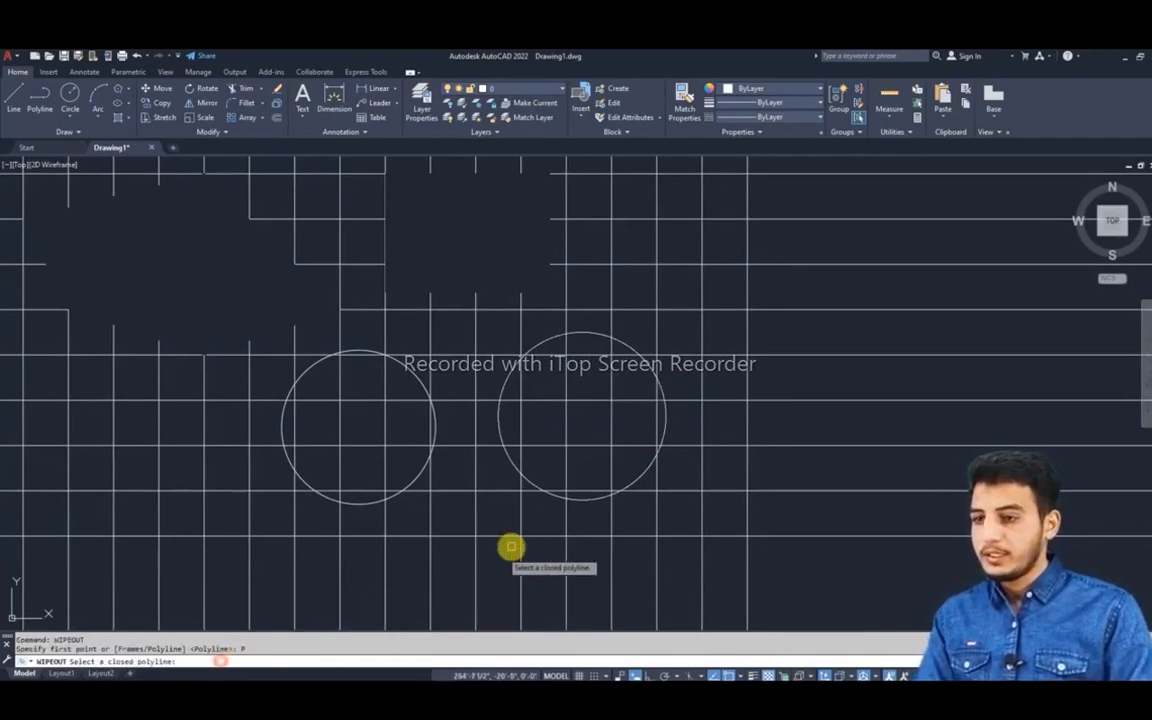
pyautogui.click(558, 500)
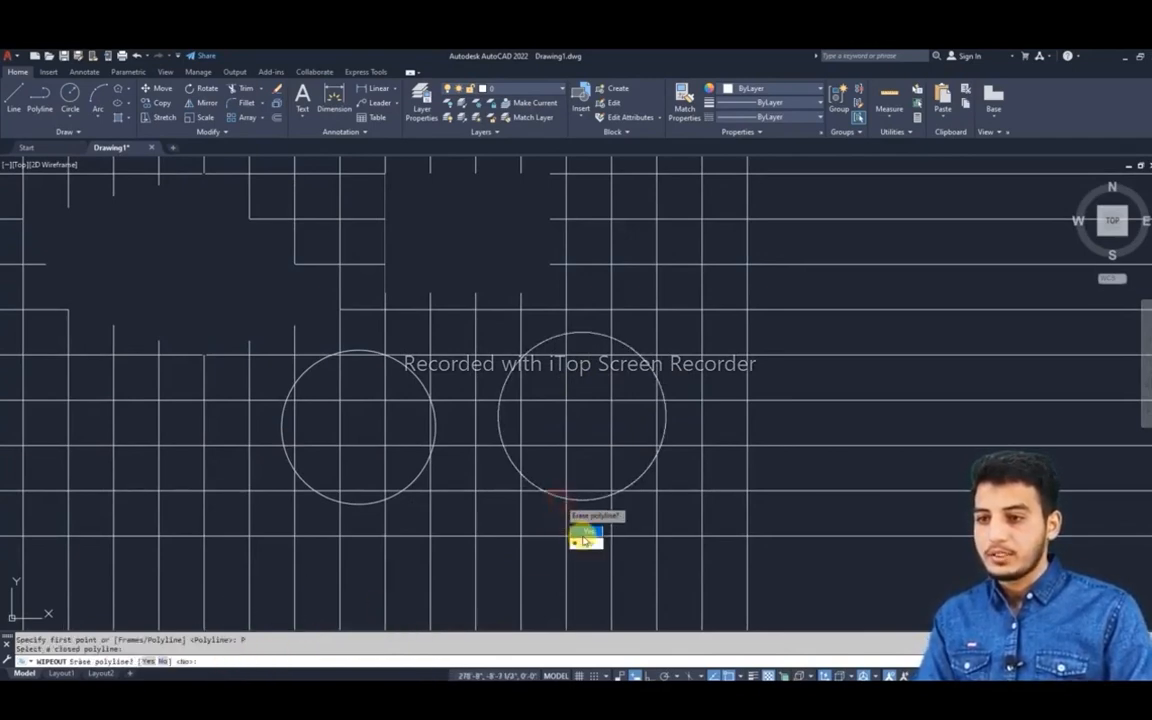
pyautogui.click(586, 531)
pyautogui.scroll(3, 570, 438)
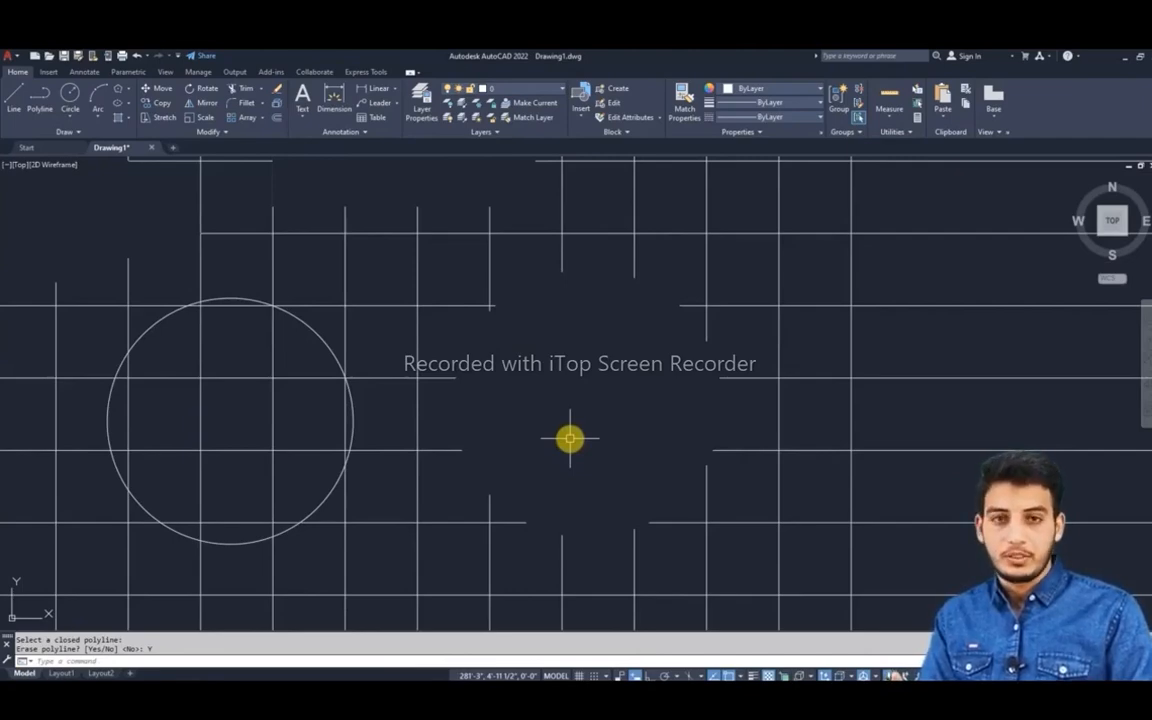
pyautogui.scroll(-3, 476, 481)
pyautogui.moveTo(332, 388); pyautogui.dragTo(473, 430, button='middle')
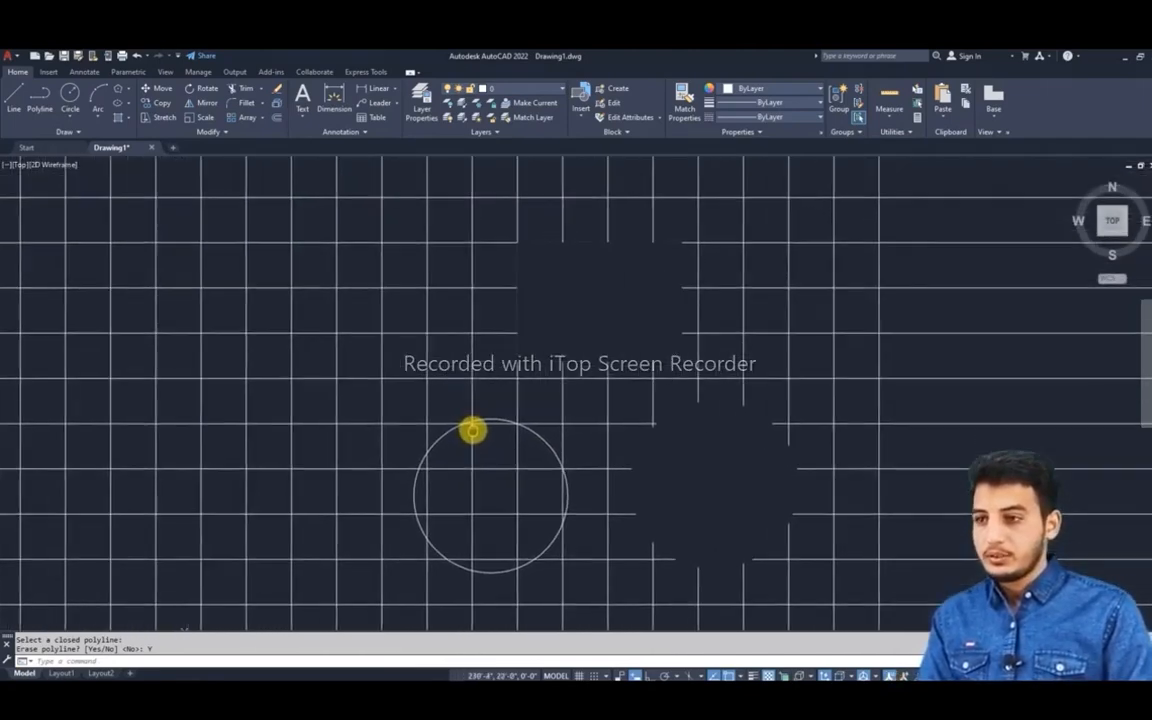